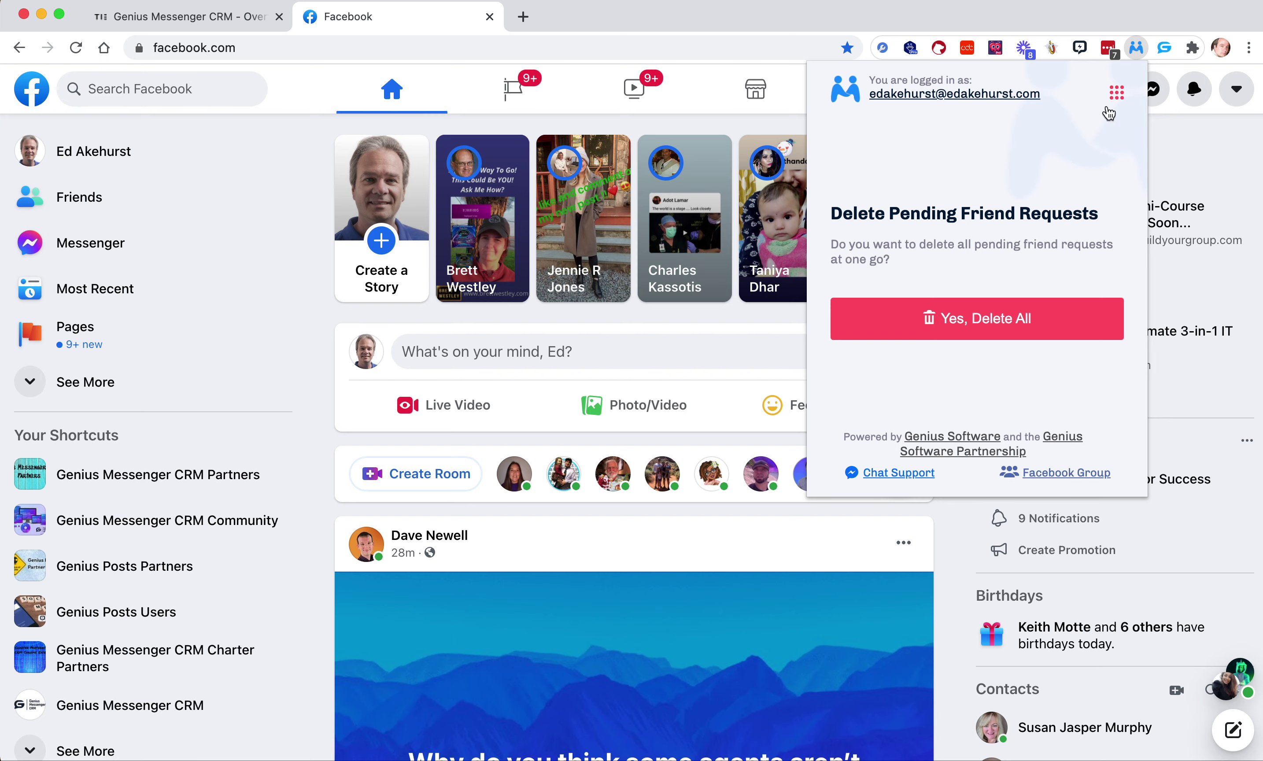
pyautogui.click(985, 324)
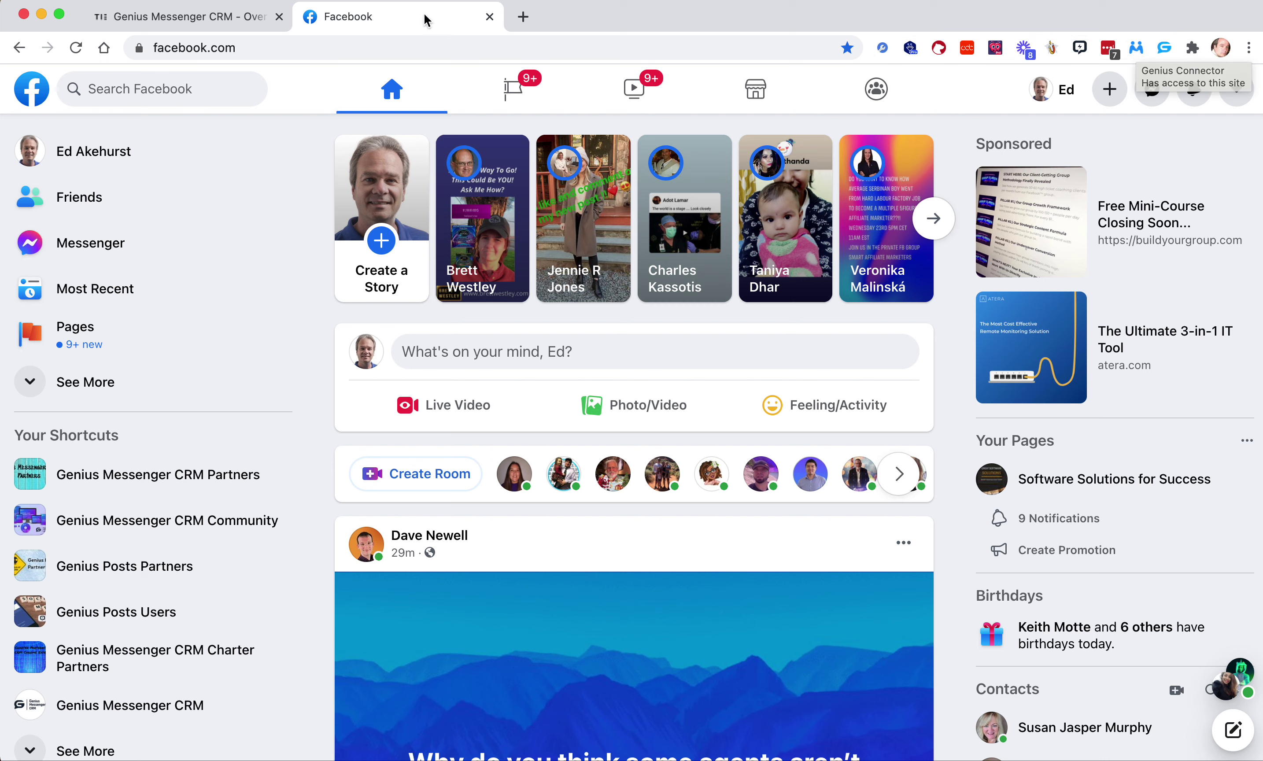
# - Search Facebook for kartra and open the member list of the Kartra (Official) group
pyautogui.click(256, 86)
pyautogui.write('kartra')
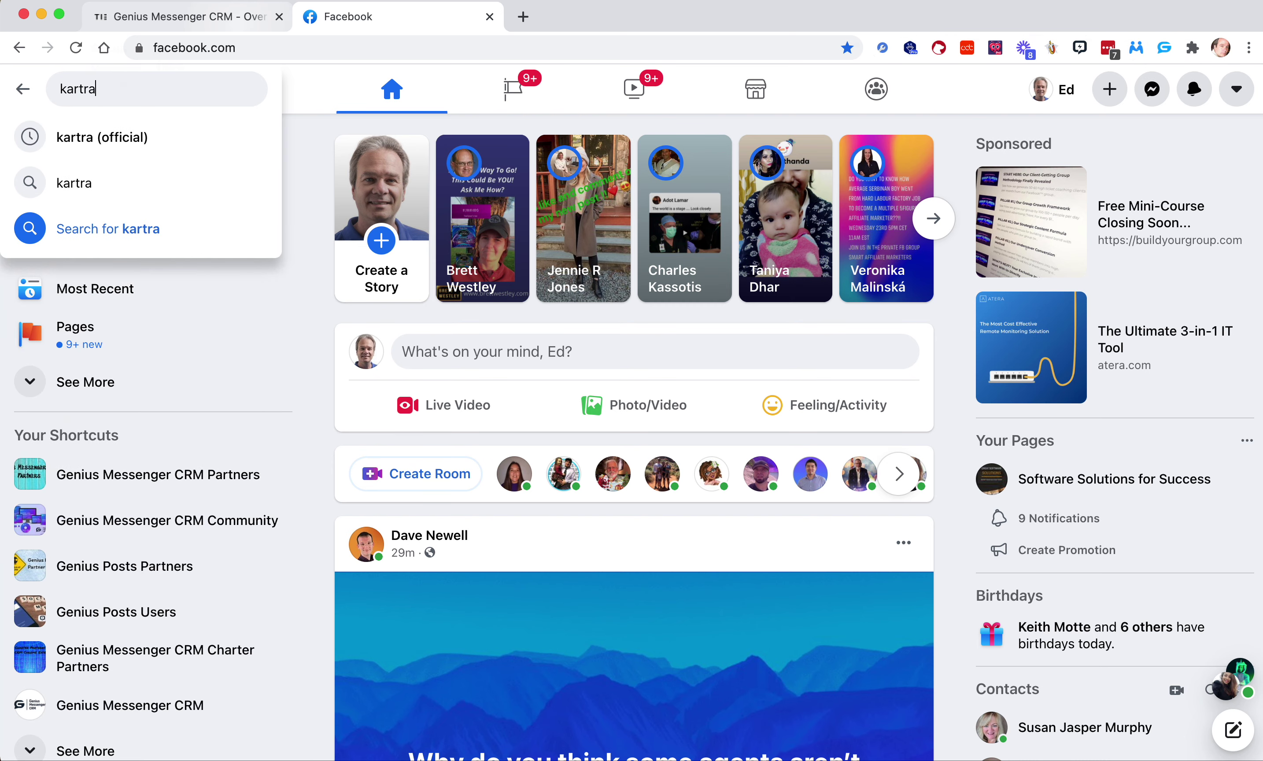
pyautogui.click(103, 135)
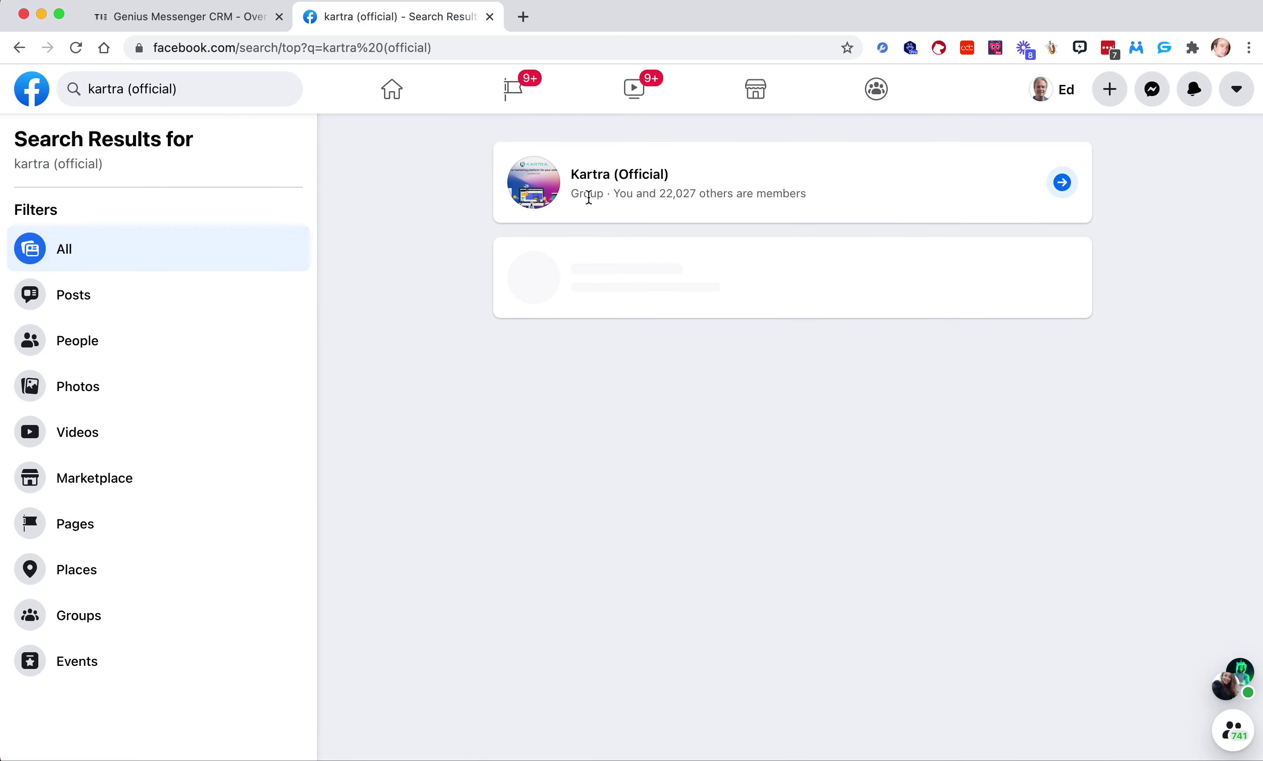
pyautogui.click(614, 179)
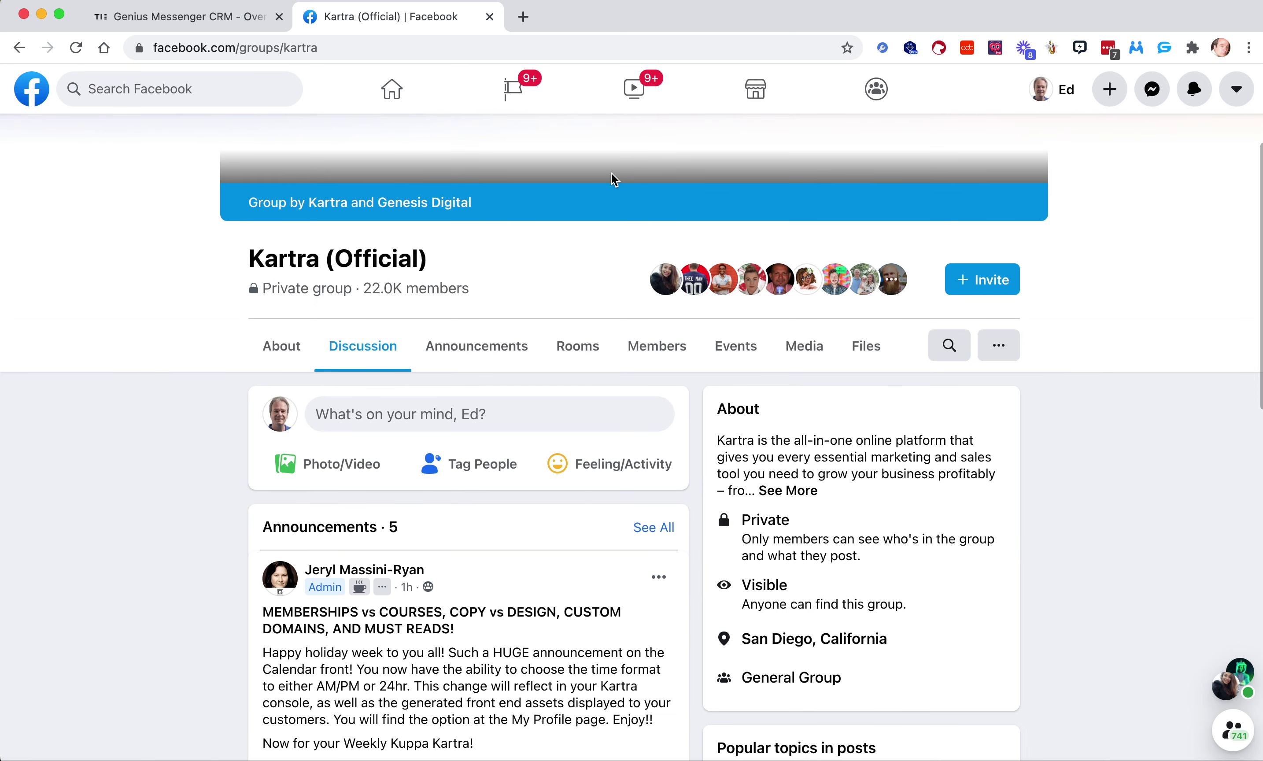
pyautogui.click(654, 361)
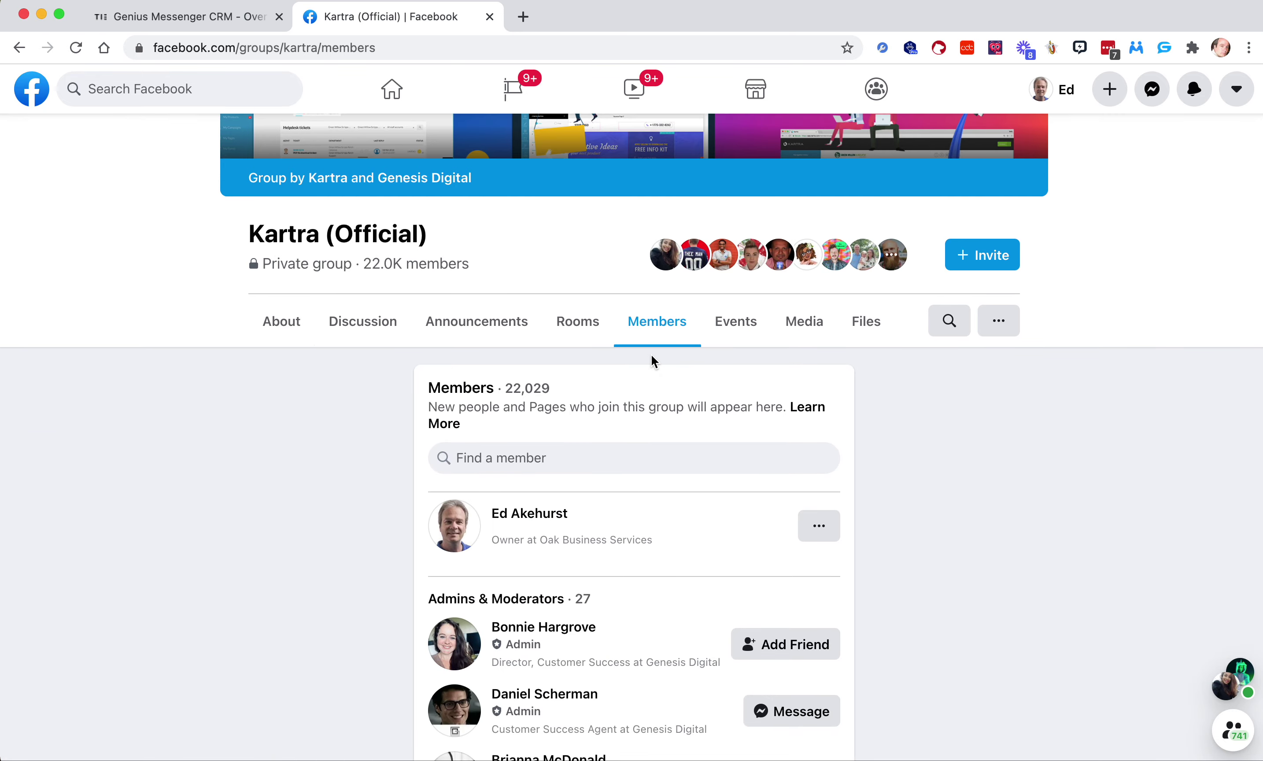
# - Examine the Kartra group's member list, including the New to the Group section and the members with things in common
pyautogui.scroll(-15, 653, 361)
pyautogui.scroll(-20, 653, 361)
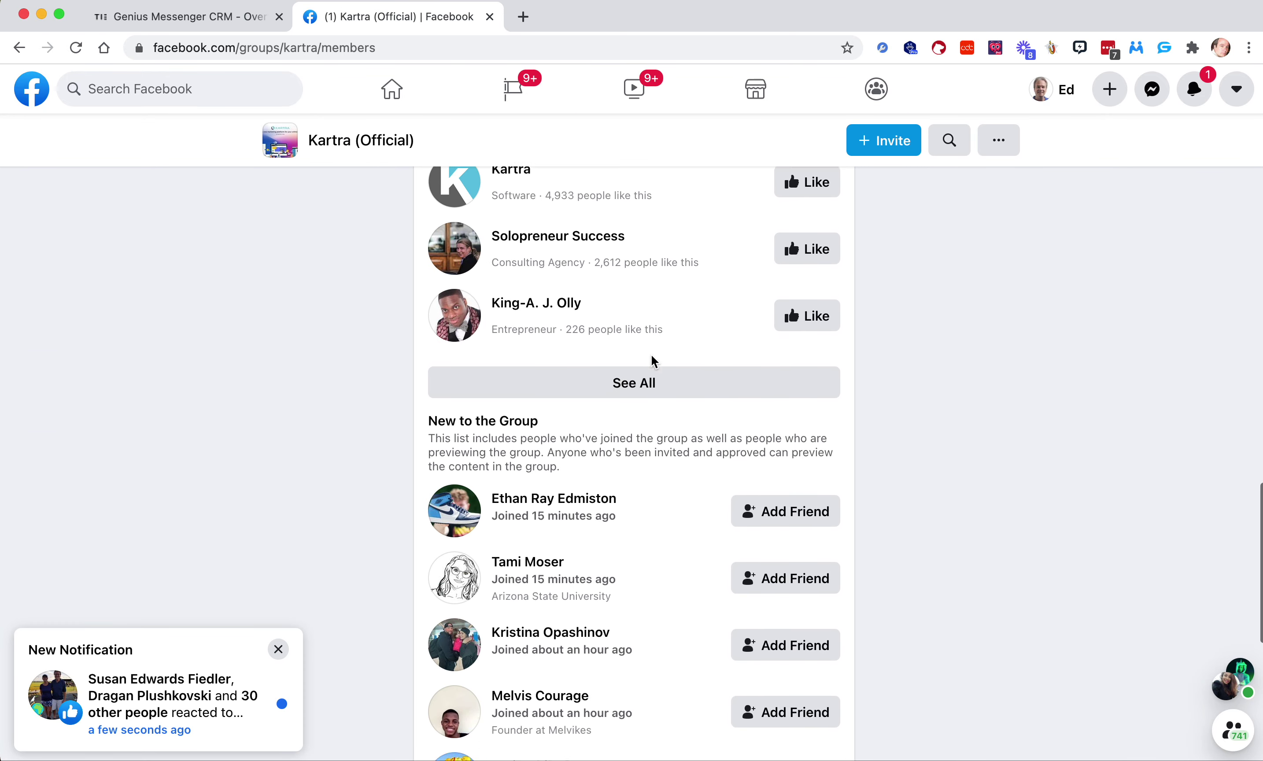
pyautogui.scroll(-20, 607, 617)
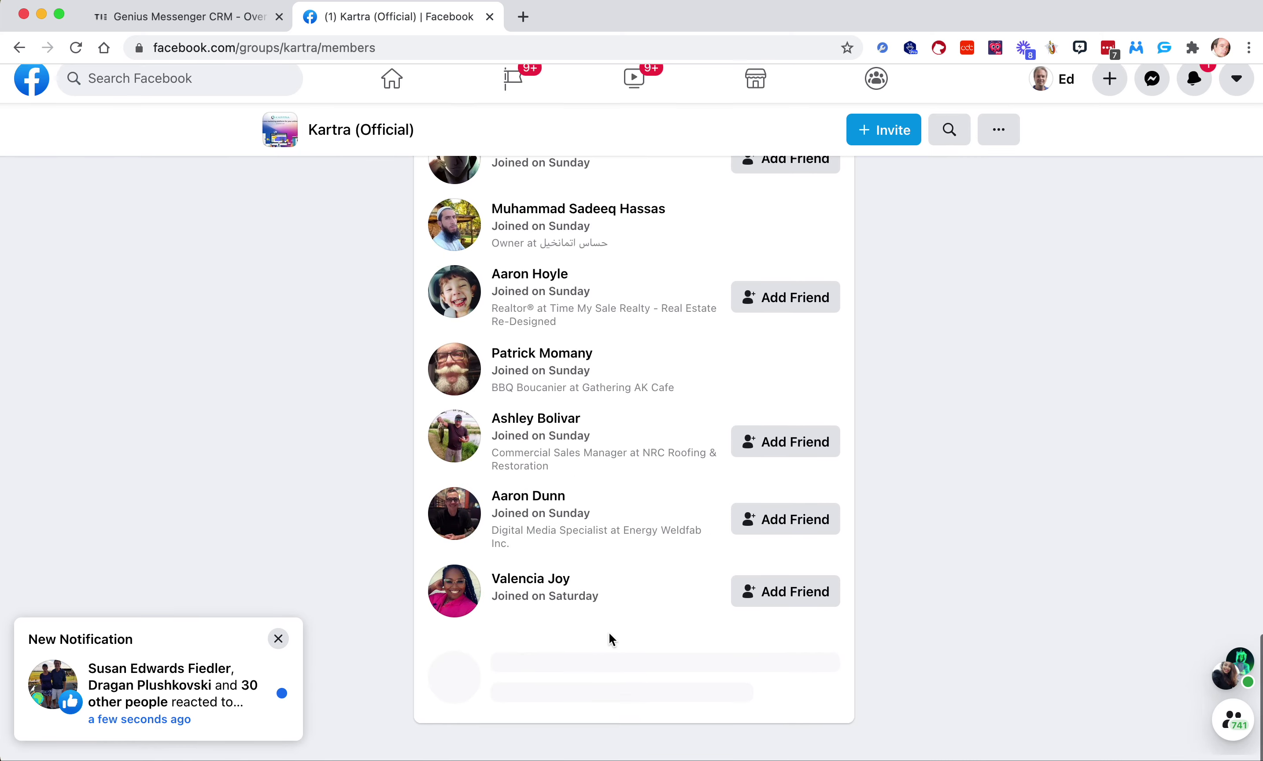
pyautogui.scroll(-12, 610, 640)
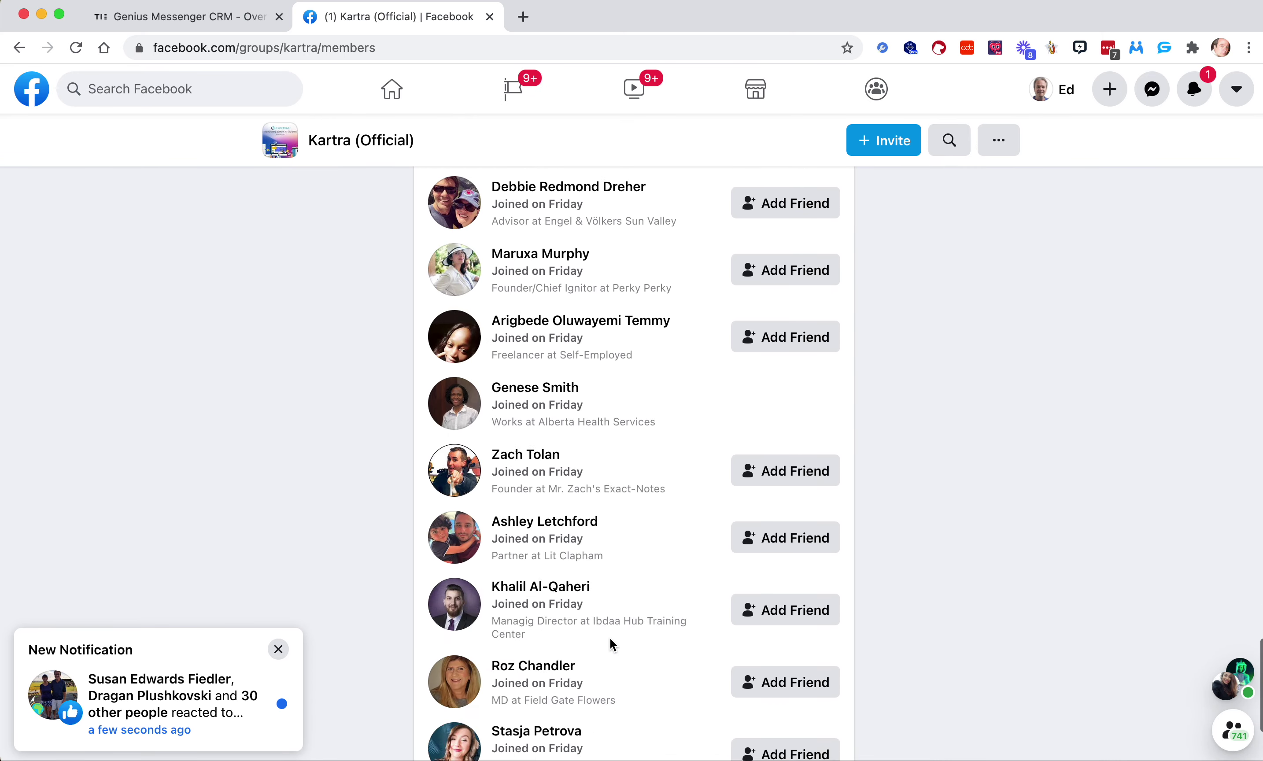
pyautogui.scroll(20, 613, 645)
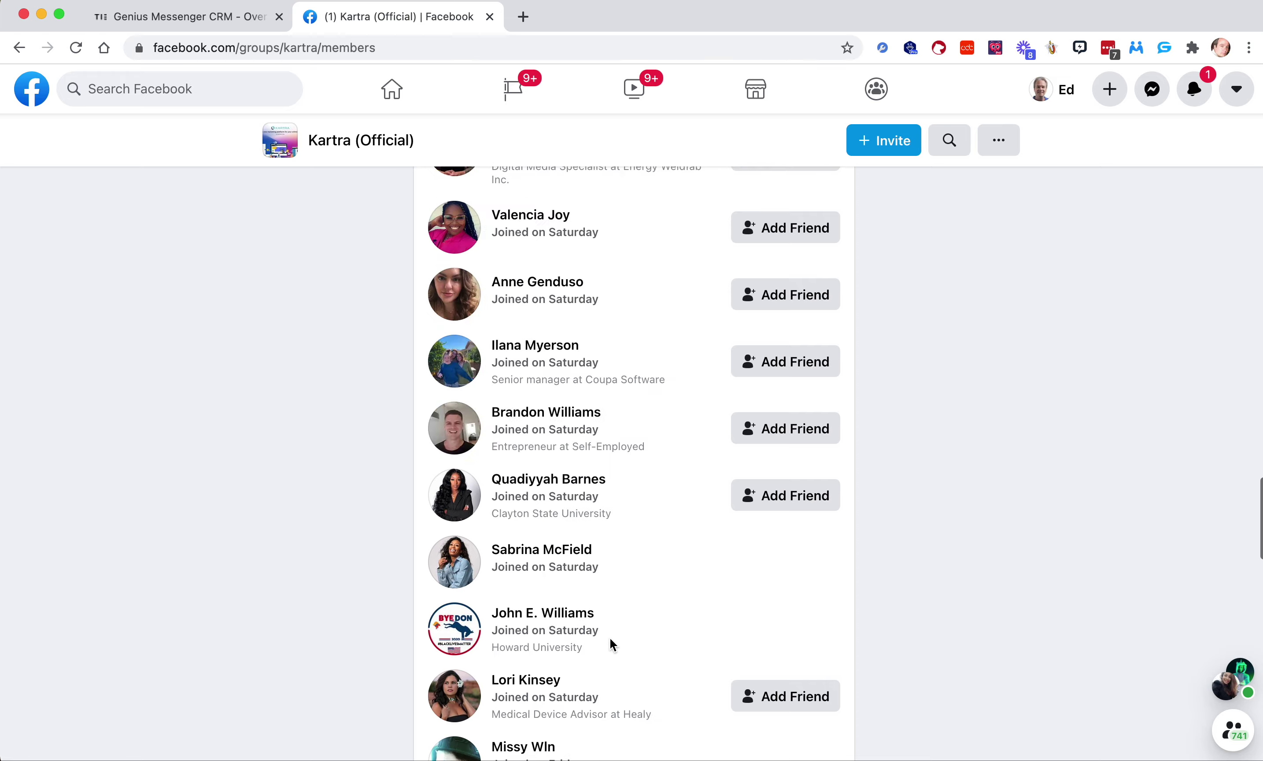
pyautogui.scroll(-3, 748, 605)
pyautogui.scroll(-12, 748, 615)
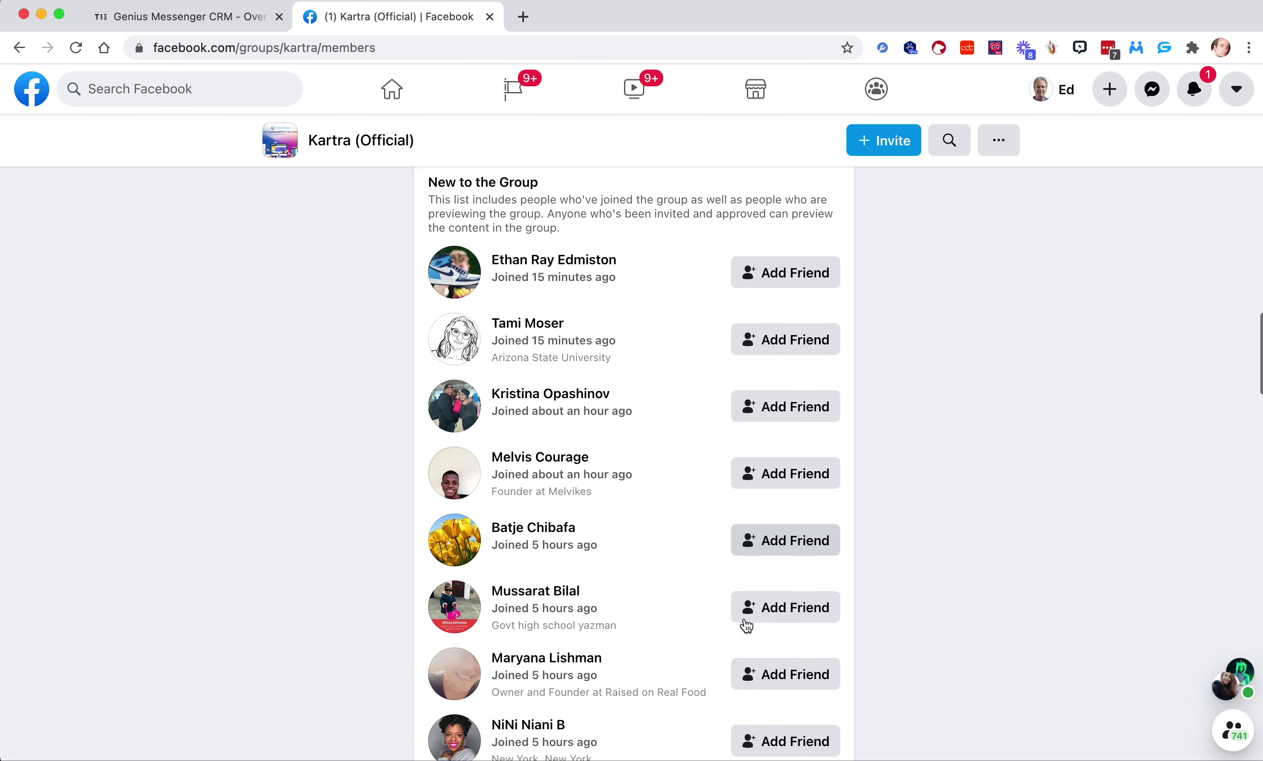
pyautogui.scroll(6, 770, 586)
pyautogui.scroll(8, 770, 586)
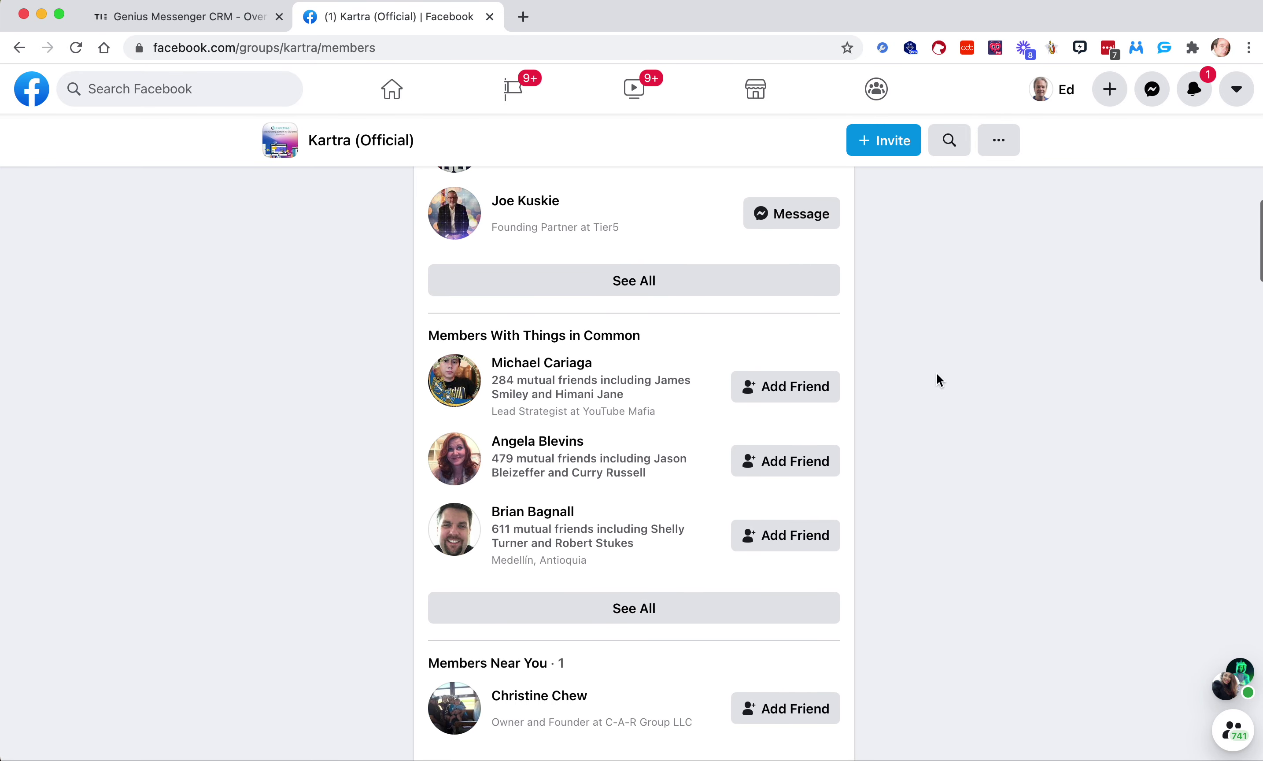
# - Open the Genius Connector settings for the group and review the available look-up intervals
pyautogui.click(1136, 48)
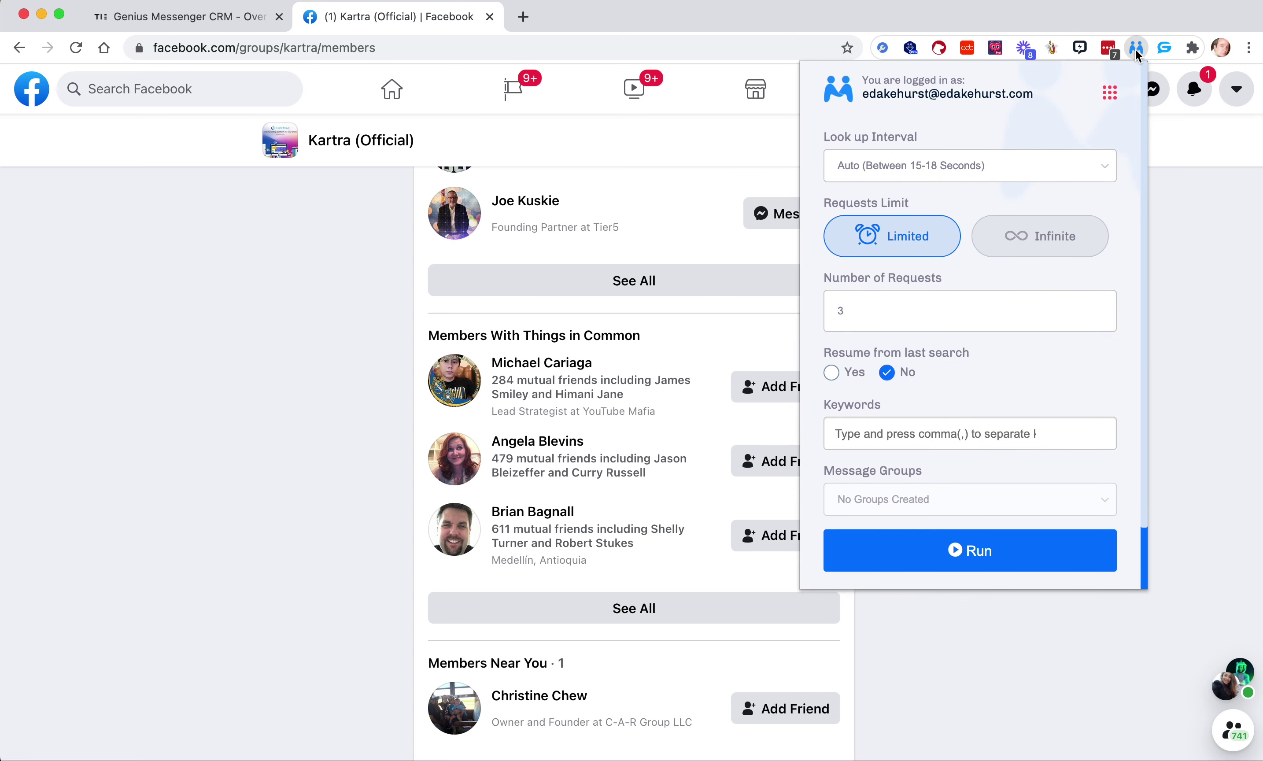
pyautogui.click(907, 171)
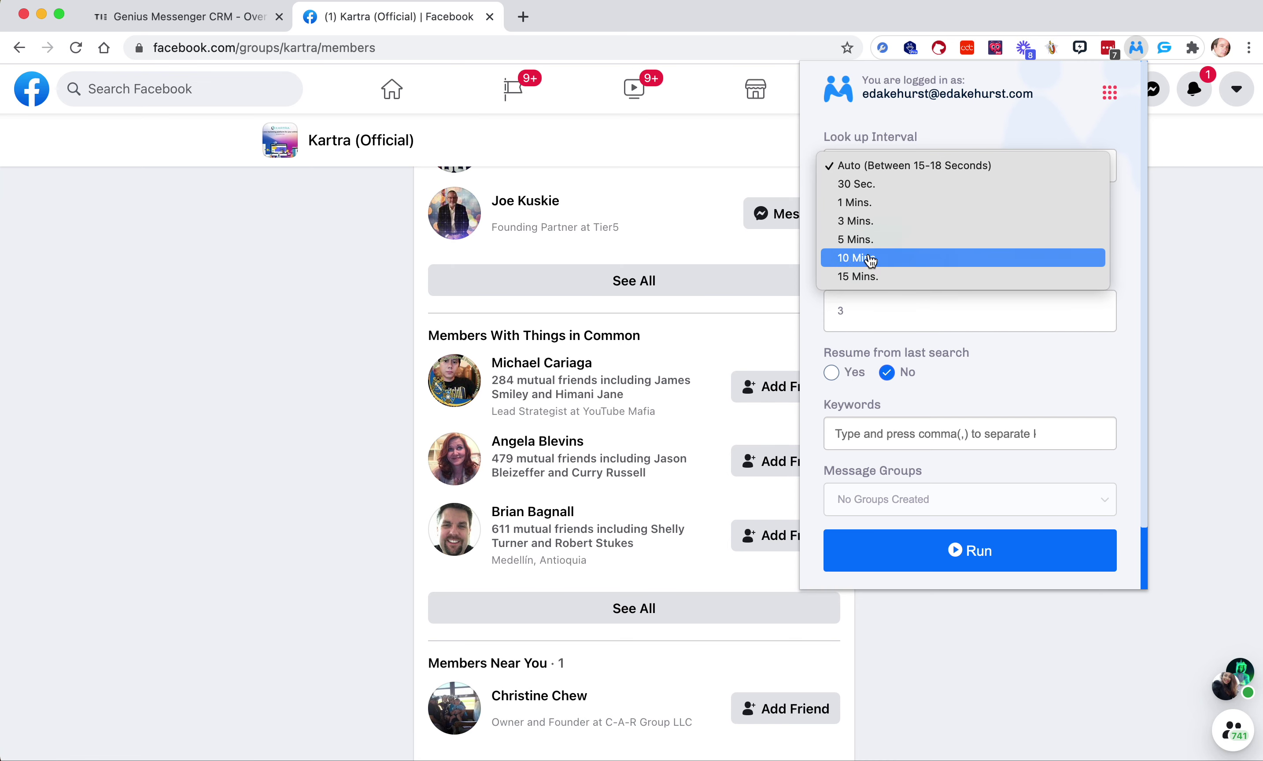
pyautogui.click(1123, 215)
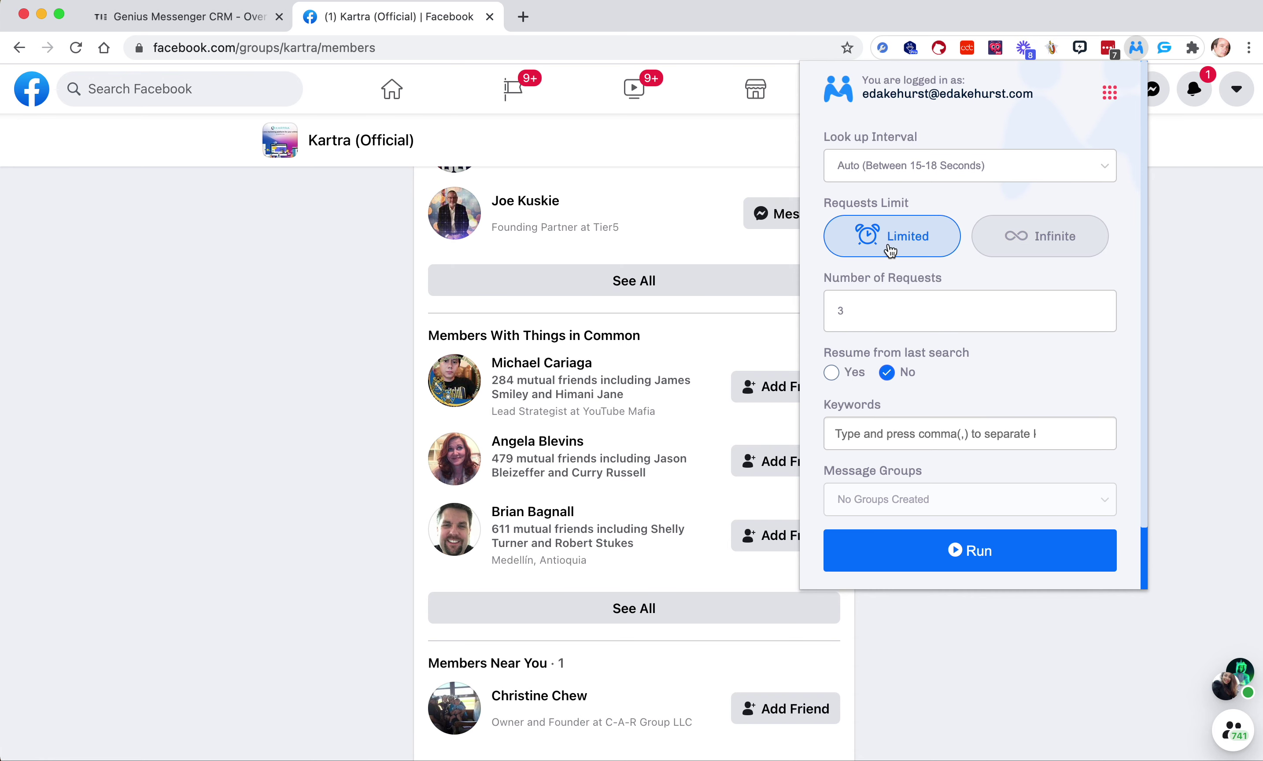
# - Try a request limit of 15 and the Infinite limit, and switch Resume from last search to Yes and back to No
pyautogui.moveTo(860, 308); pyautogui.dragTo(806, 314)
pyautogui.write('15')
pyautogui.click(1057, 241)
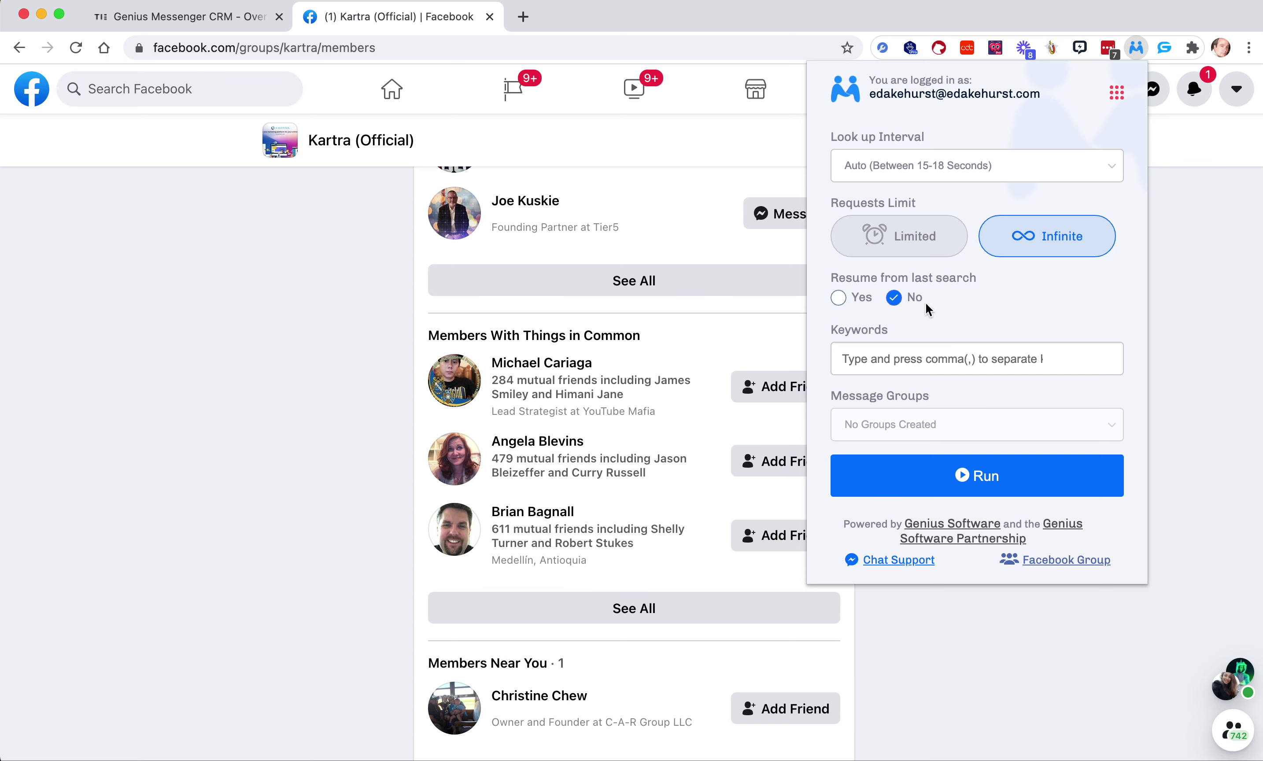
pyautogui.click(838, 297)
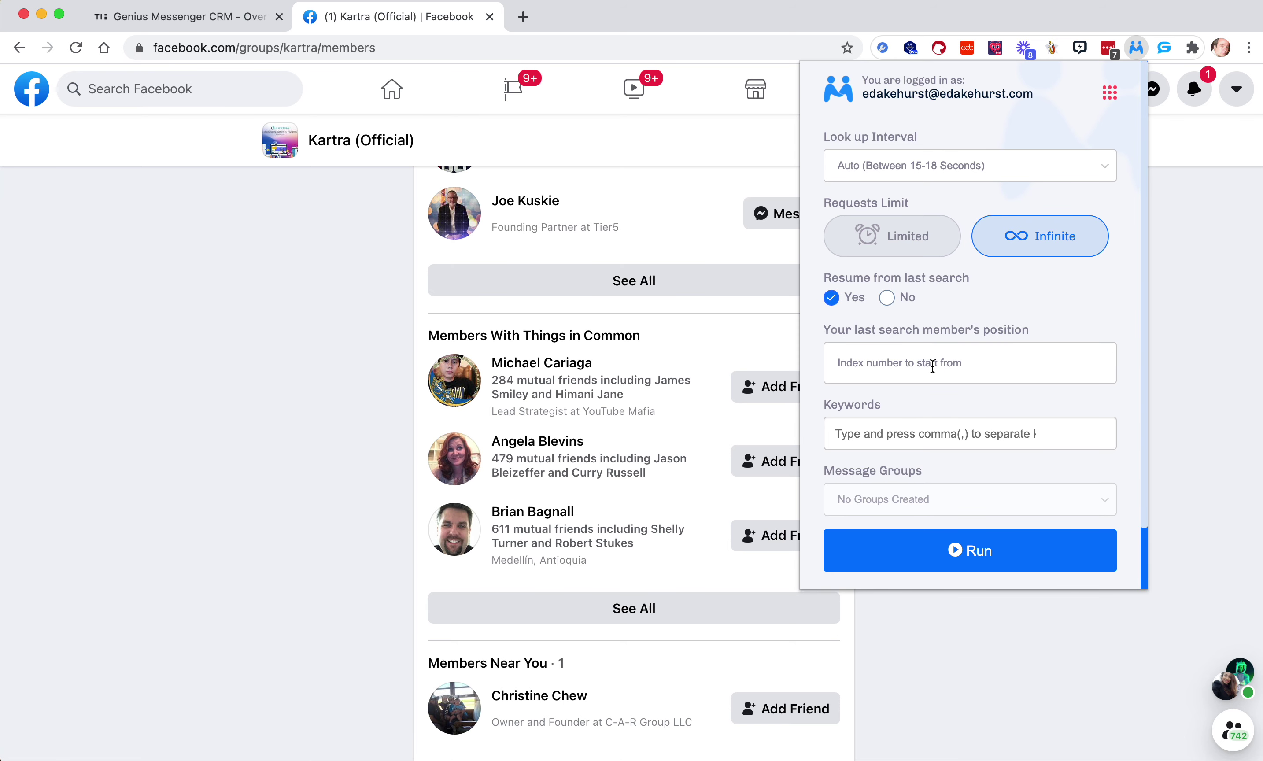
pyautogui.click(887, 298)
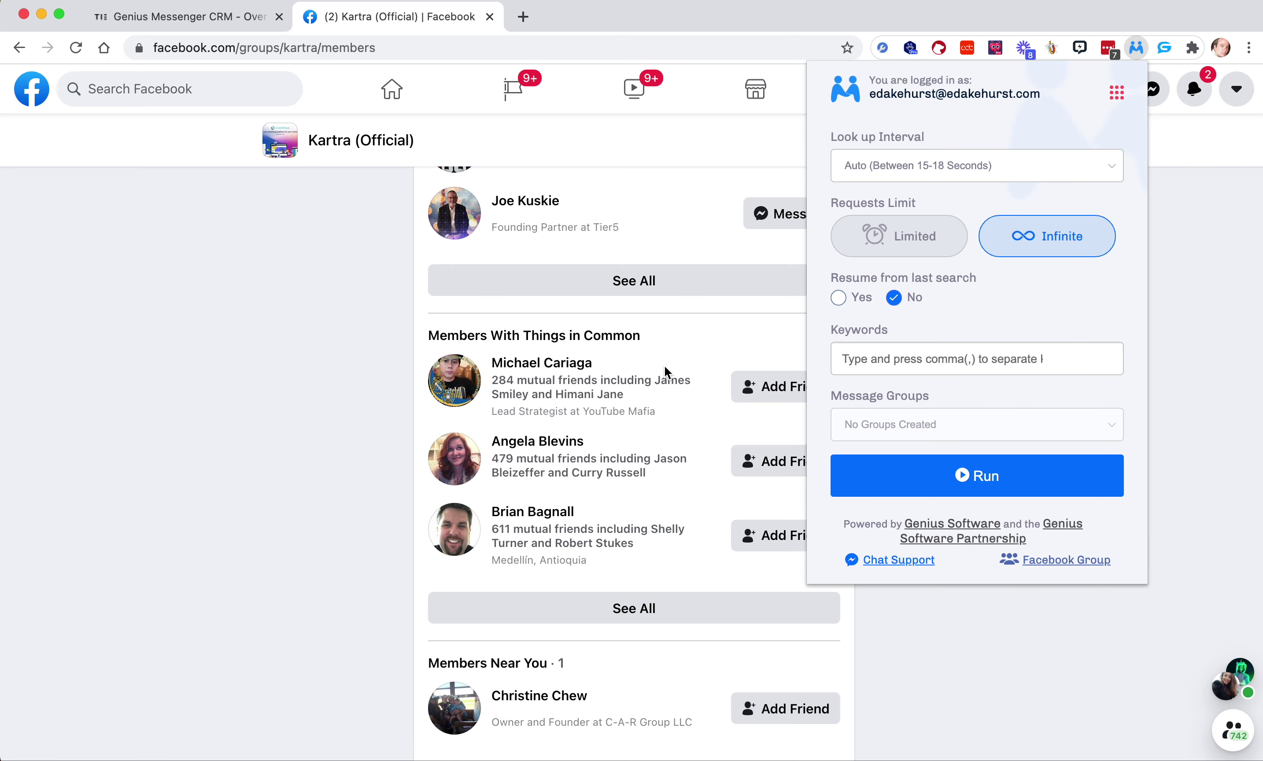
# - Examine the job titles in the New to the Group section, highlighting the words Founder and Owner as possible keywords
pyautogui.scroll(-9, 550, 347)
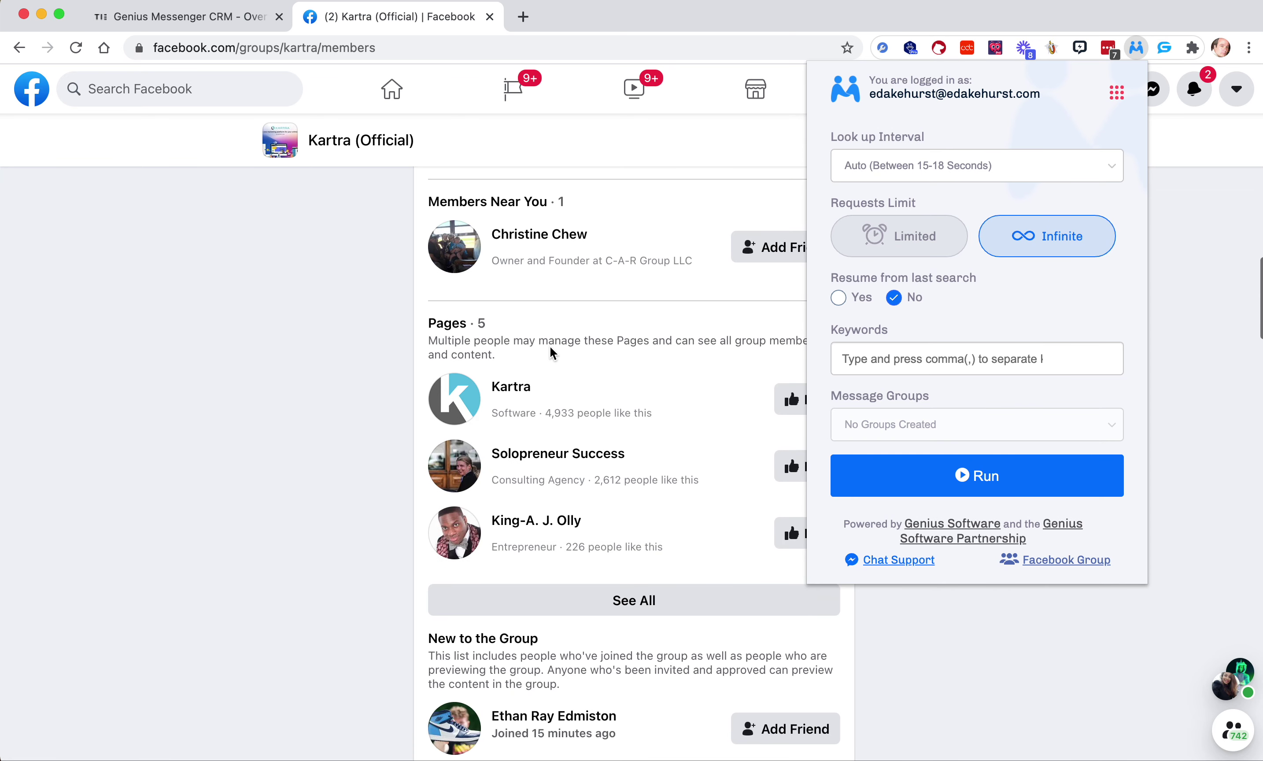
pyautogui.scroll(-3, 551, 348)
pyautogui.scroll(1, 550, 348)
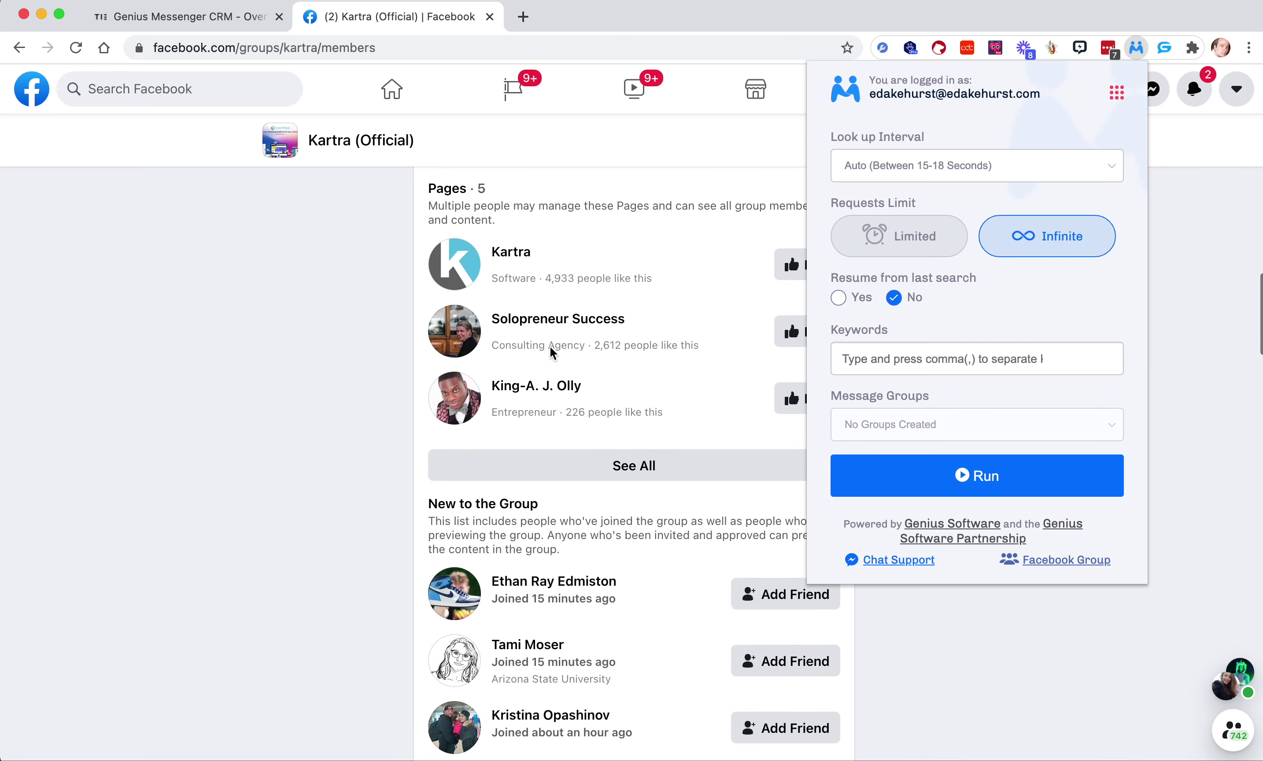
pyautogui.scroll(-2, 550, 347)
pyautogui.scroll(-5, 549, 347)
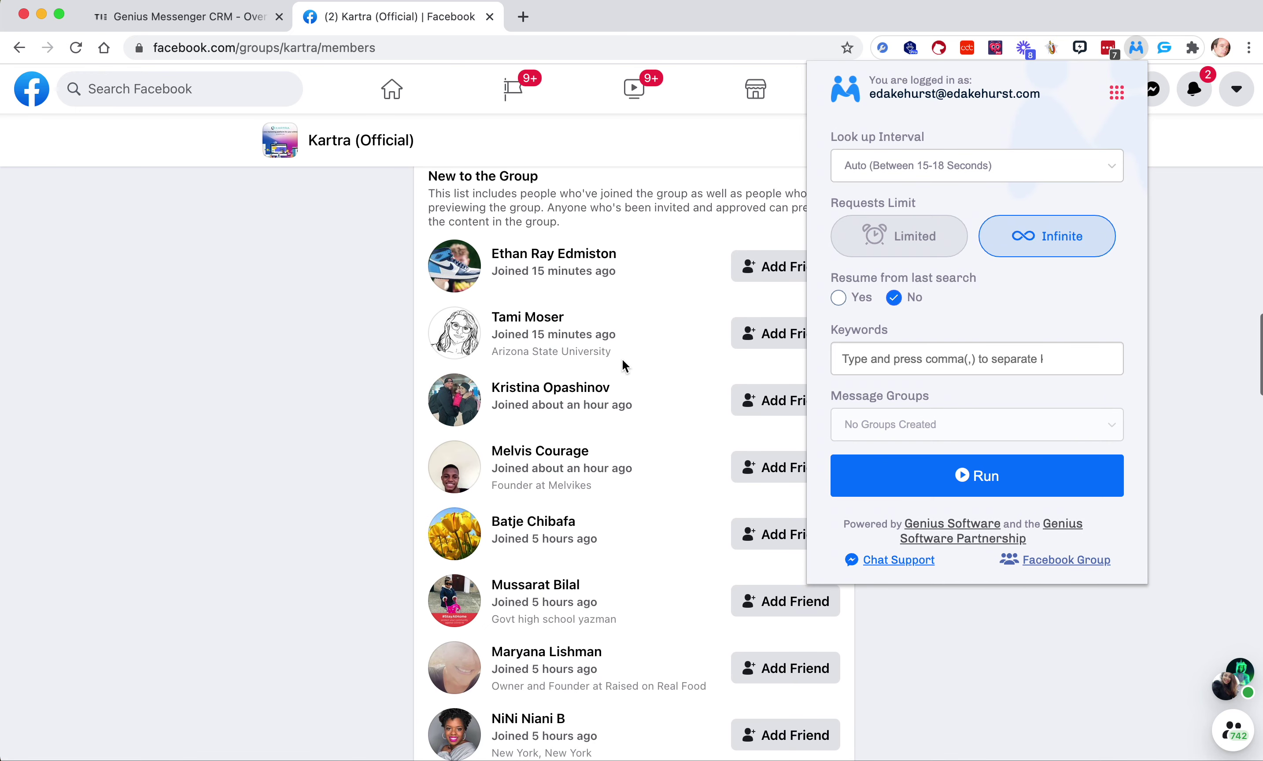
pyautogui.click(623, 360)
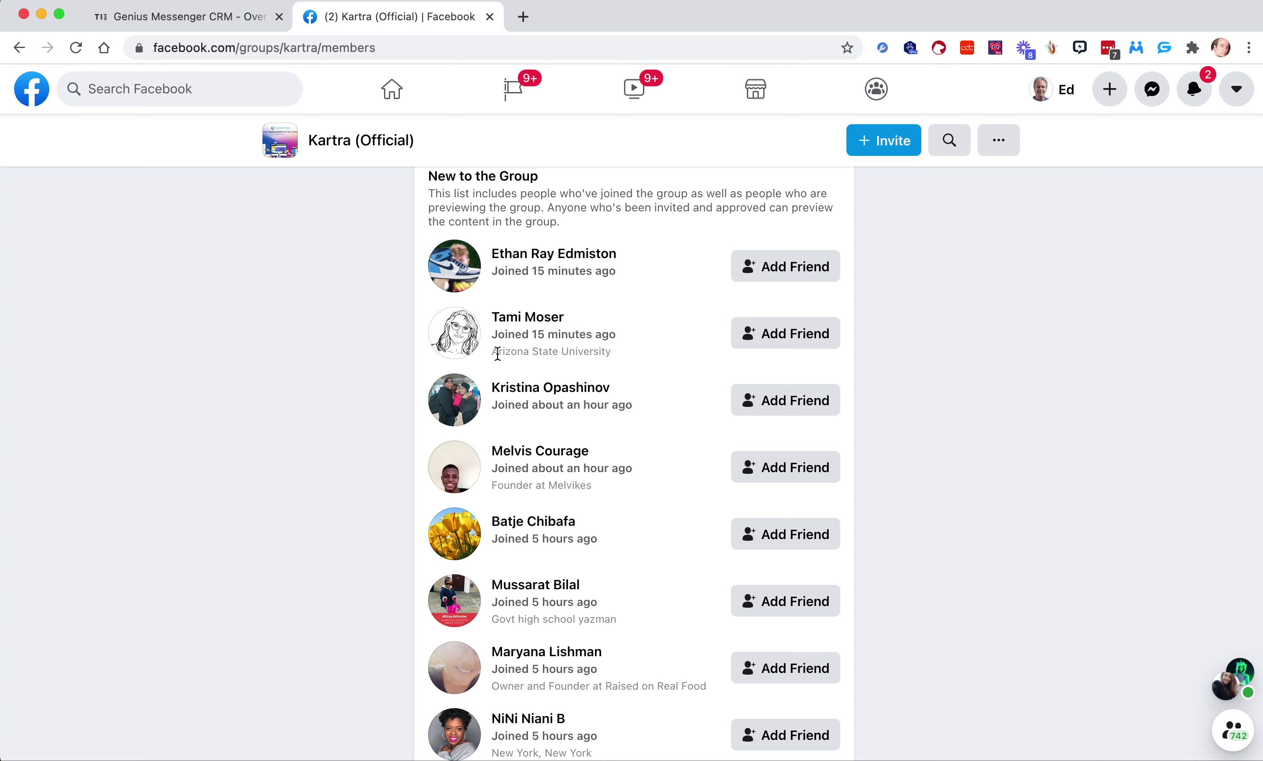
pyautogui.scroll(-3, 500, 369)
pyautogui.doubleClick(507, 396)
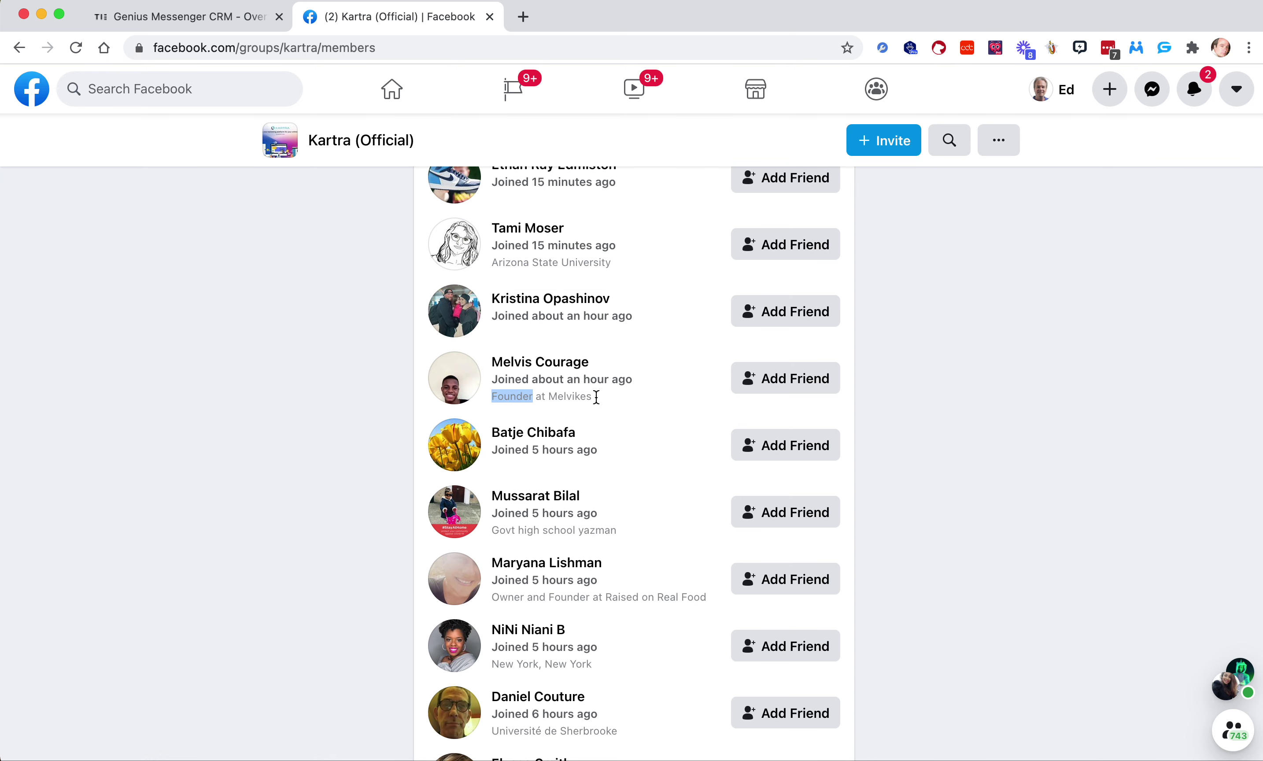
pyautogui.scroll(-5, 637, 410)
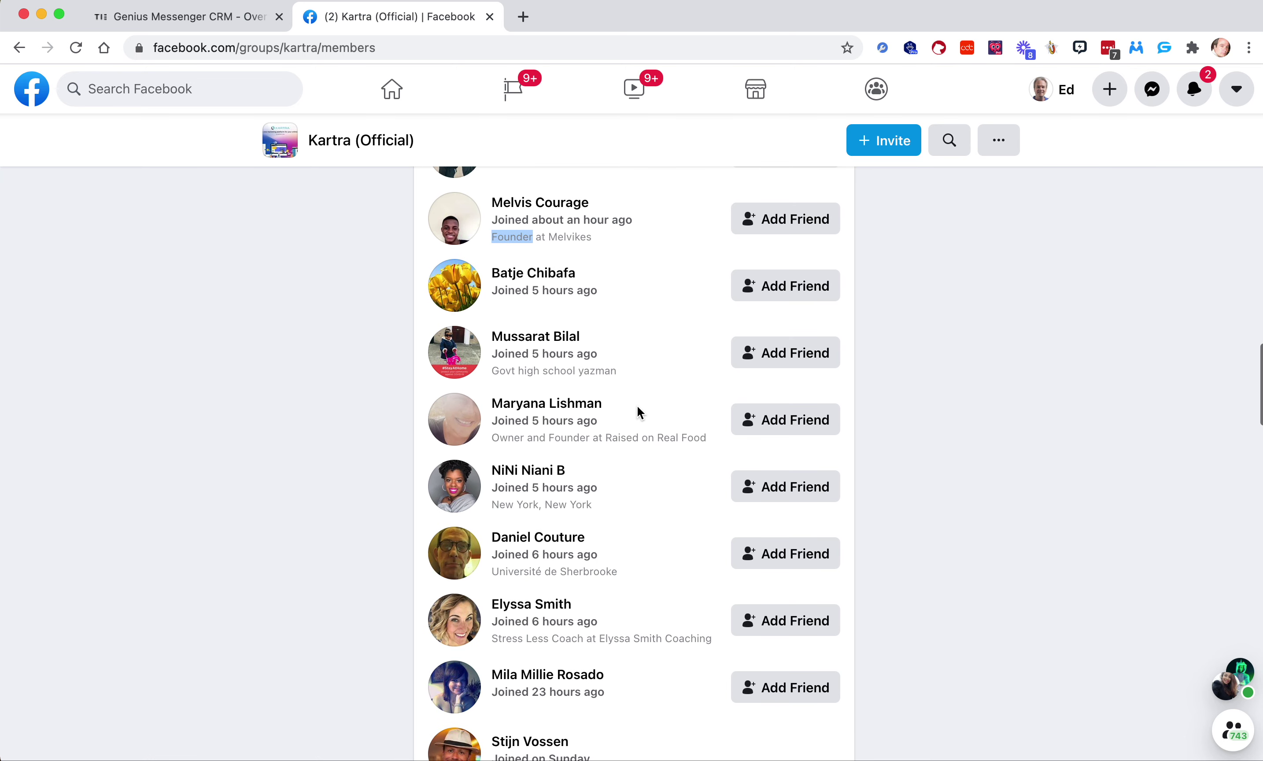
pyautogui.doubleClick(516, 436)
pyautogui.scroll(-5, 590, 447)
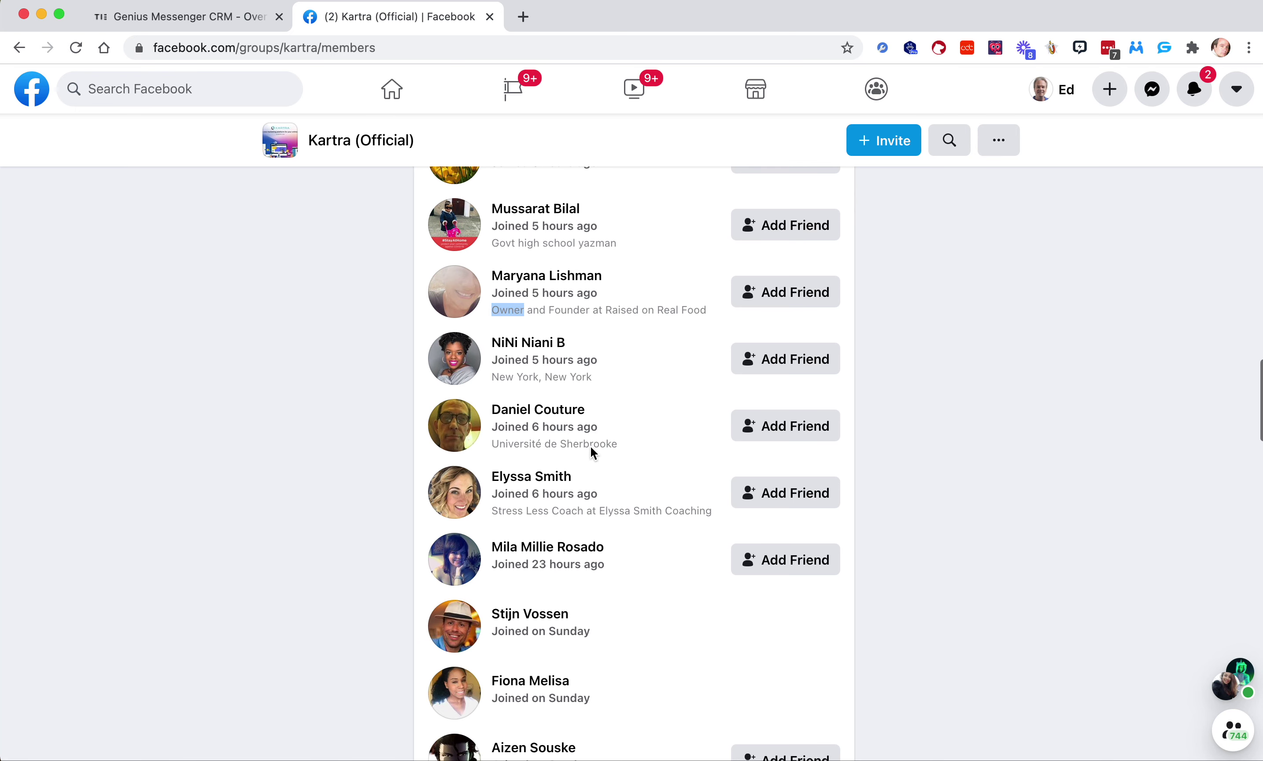
# - Look through more new members' job titles, highlighting the words Coach, Owner, Realtor and Manager
pyautogui.scroll(-4, 590, 446)
pyautogui.doubleClick(567, 363)
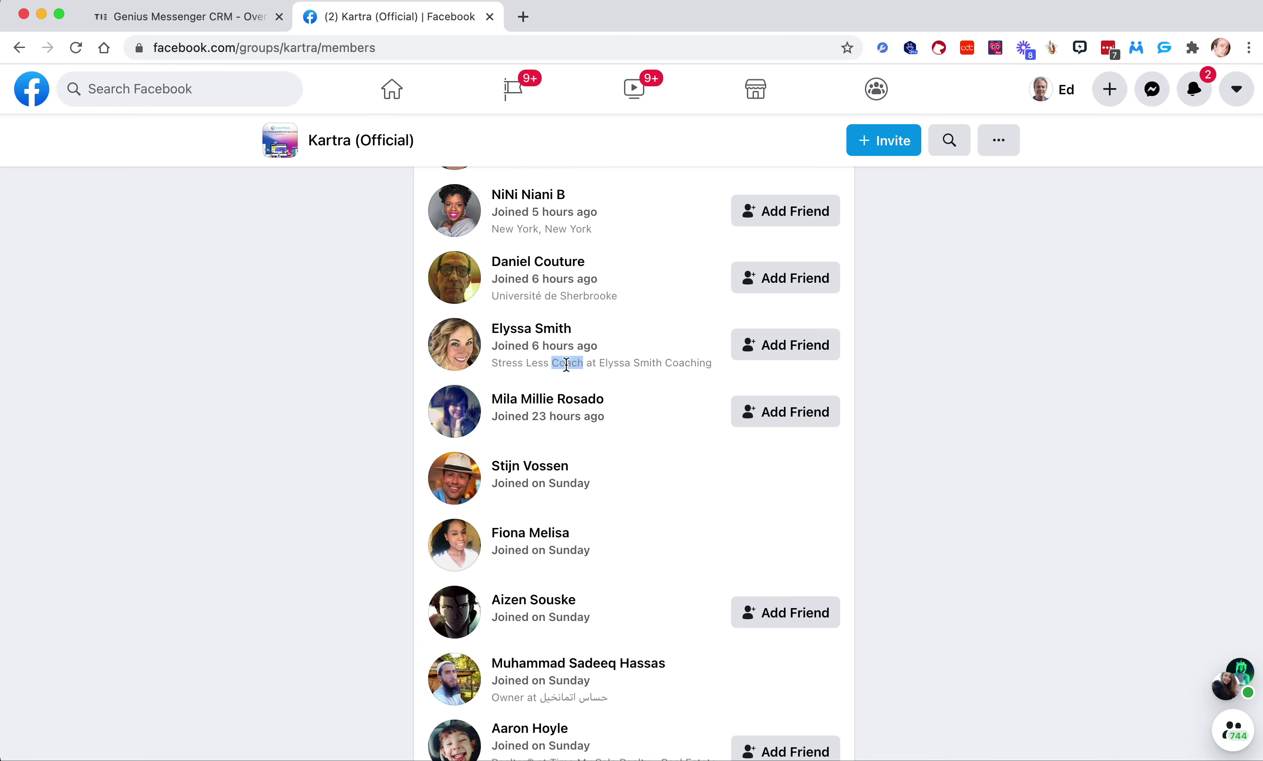
pyautogui.scroll(-12, 567, 364)
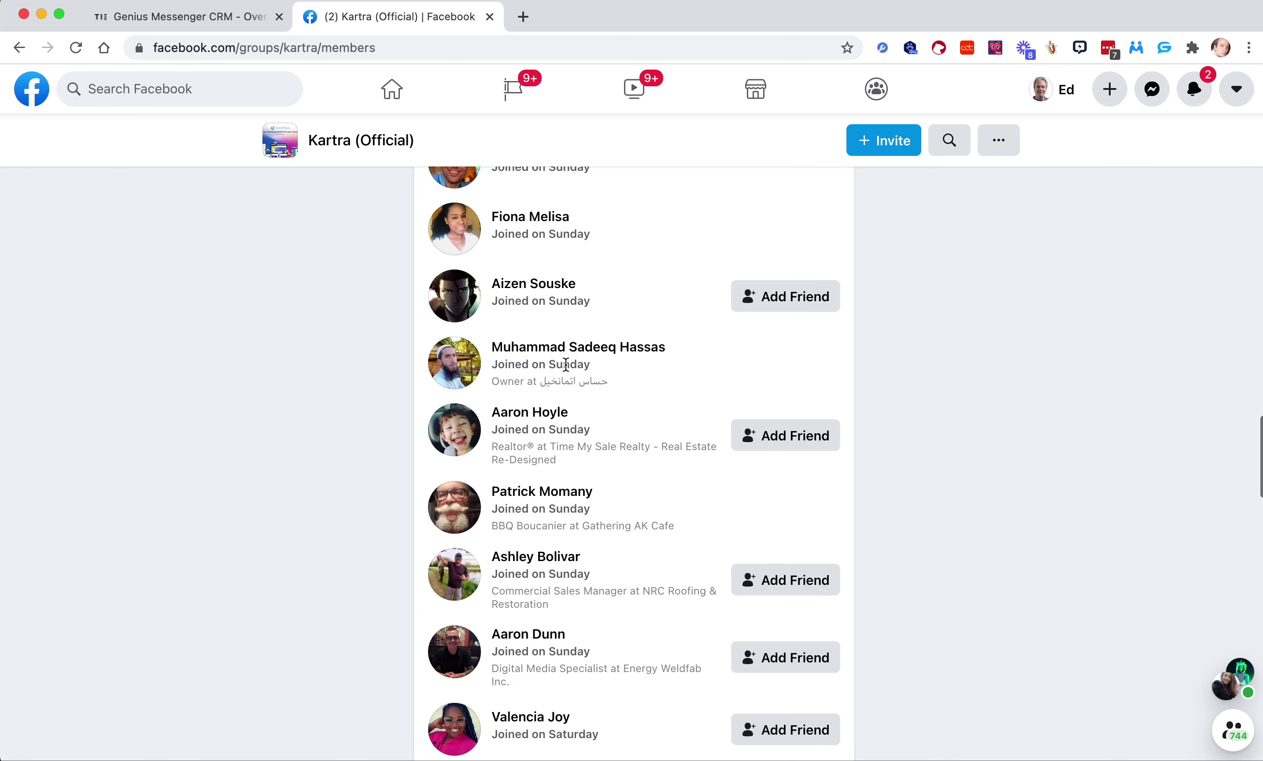
pyautogui.doubleClick(513, 380)
pyautogui.scroll(-3, 510, 369)
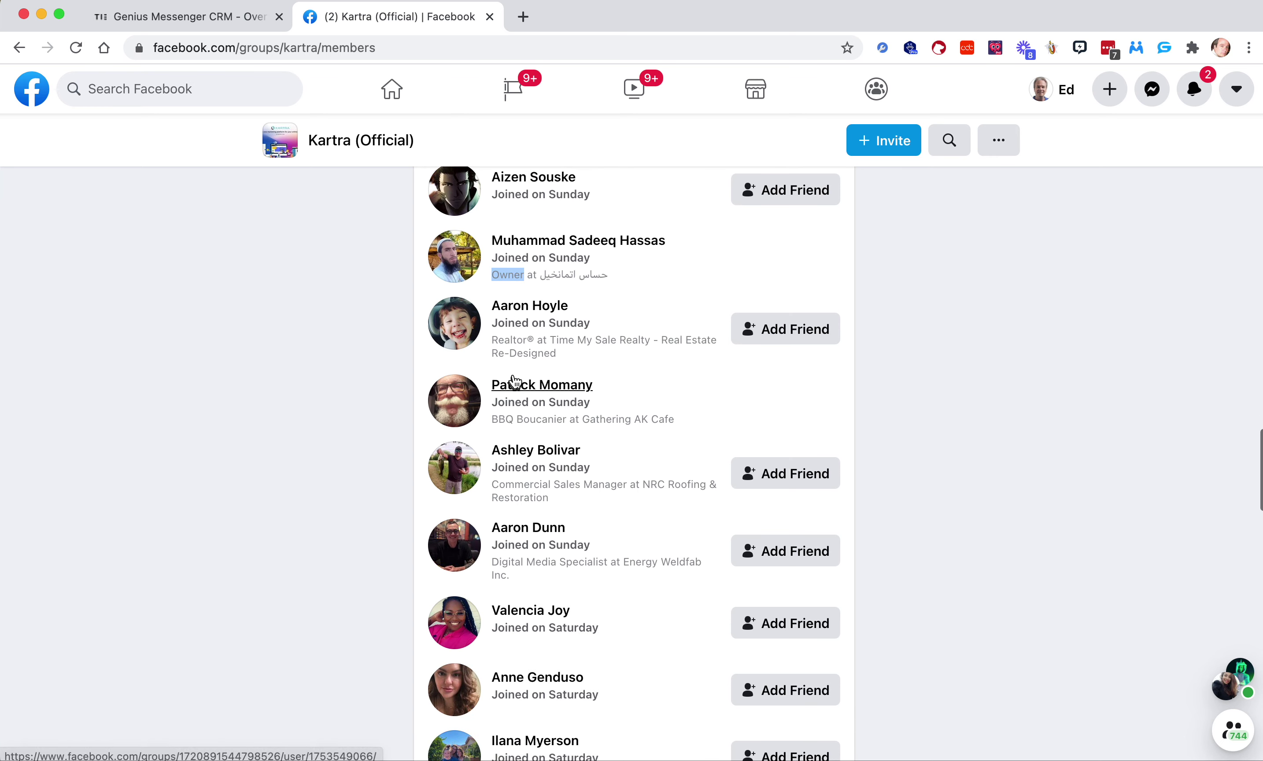
pyautogui.doubleClick(507, 341)
pyautogui.scroll(-2, 662, 401)
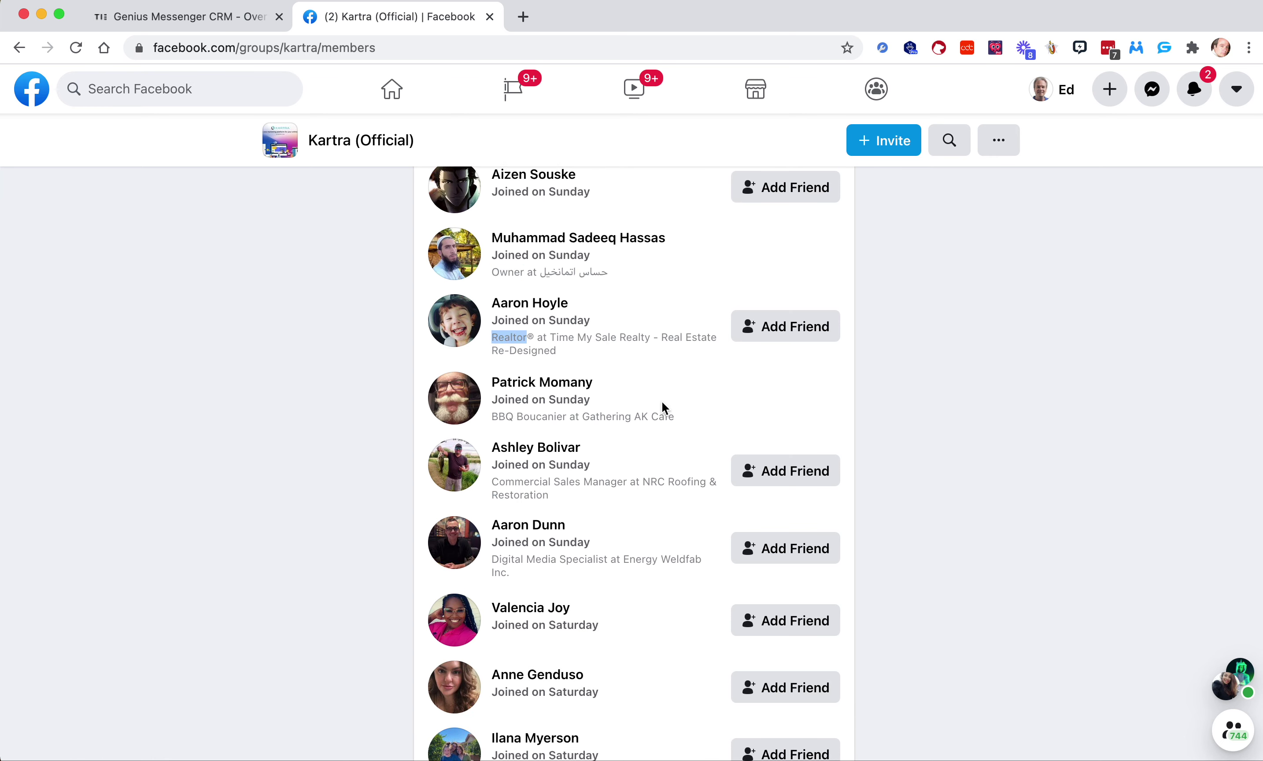
pyautogui.doubleClick(600, 417)
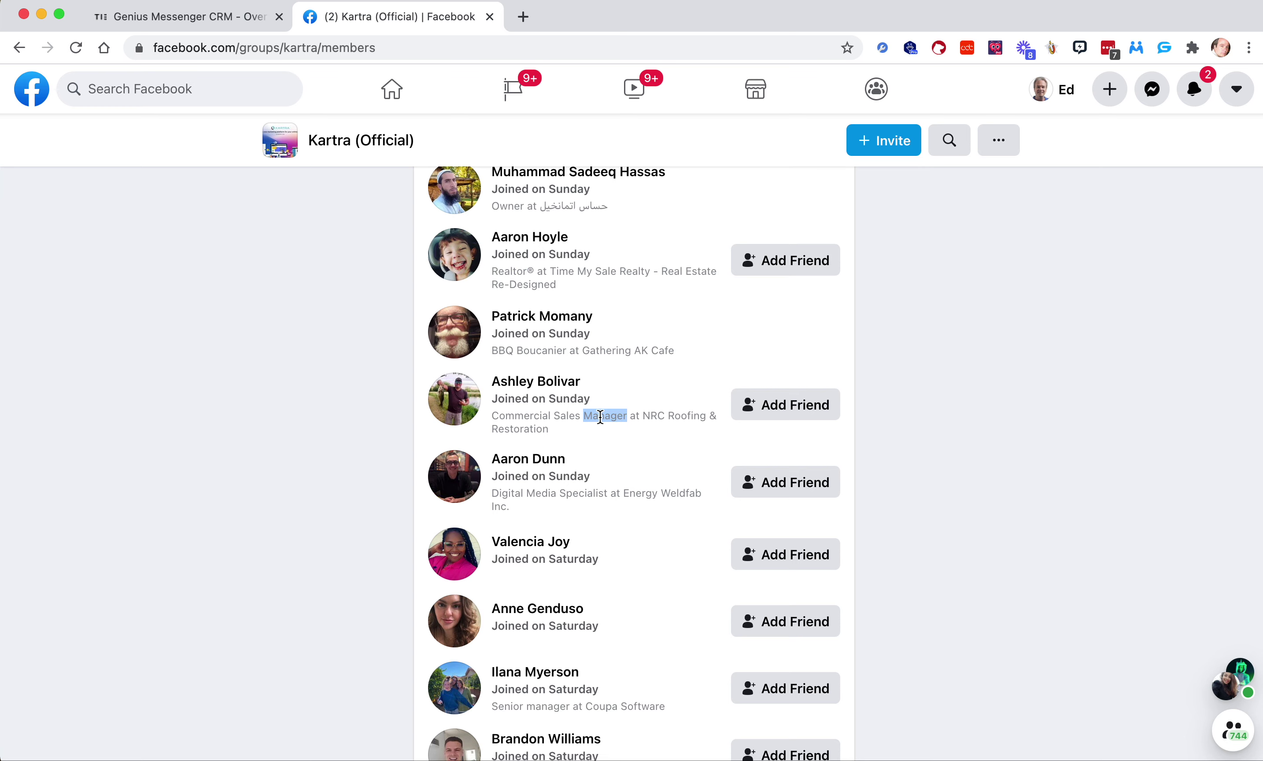
# - Reopen the Genius Connector settings and add the keywords owner, founder and coach
pyautogui.click(1138, 48)
pyautogui.click(875, 435)
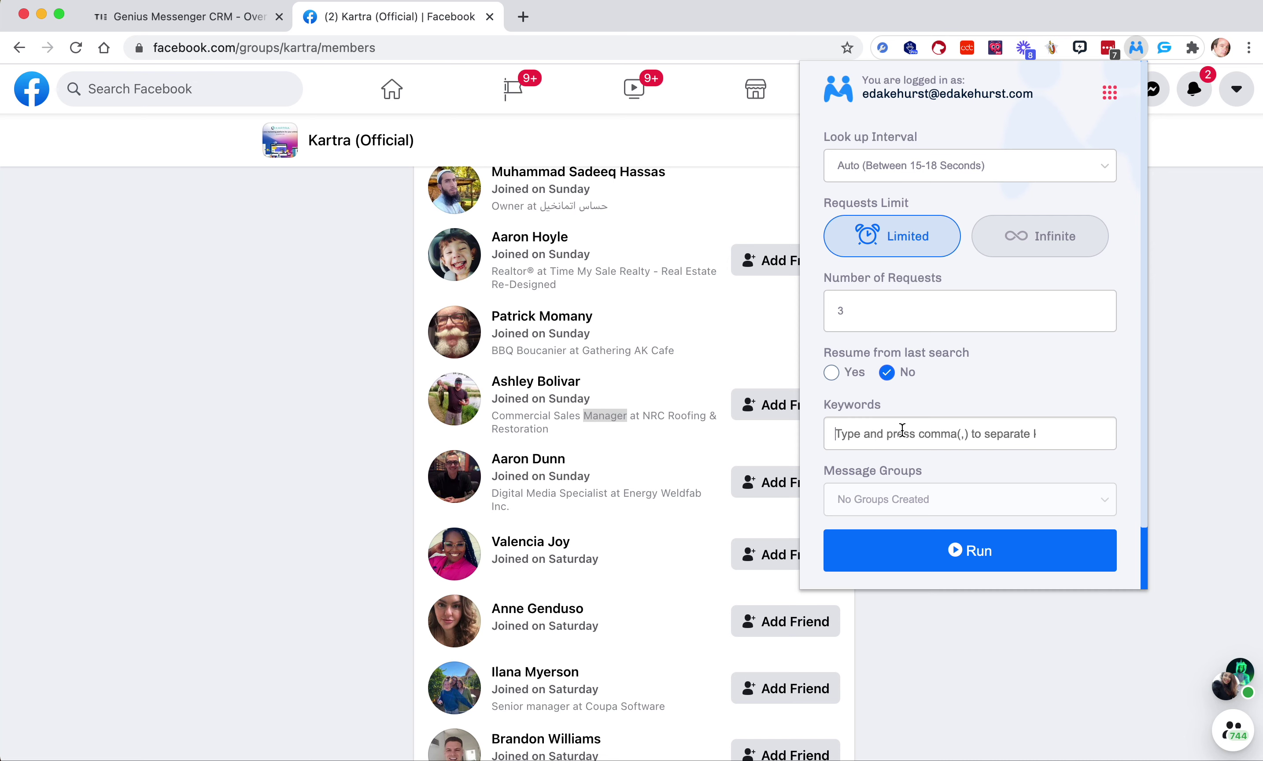
pyautogui.write('owner')
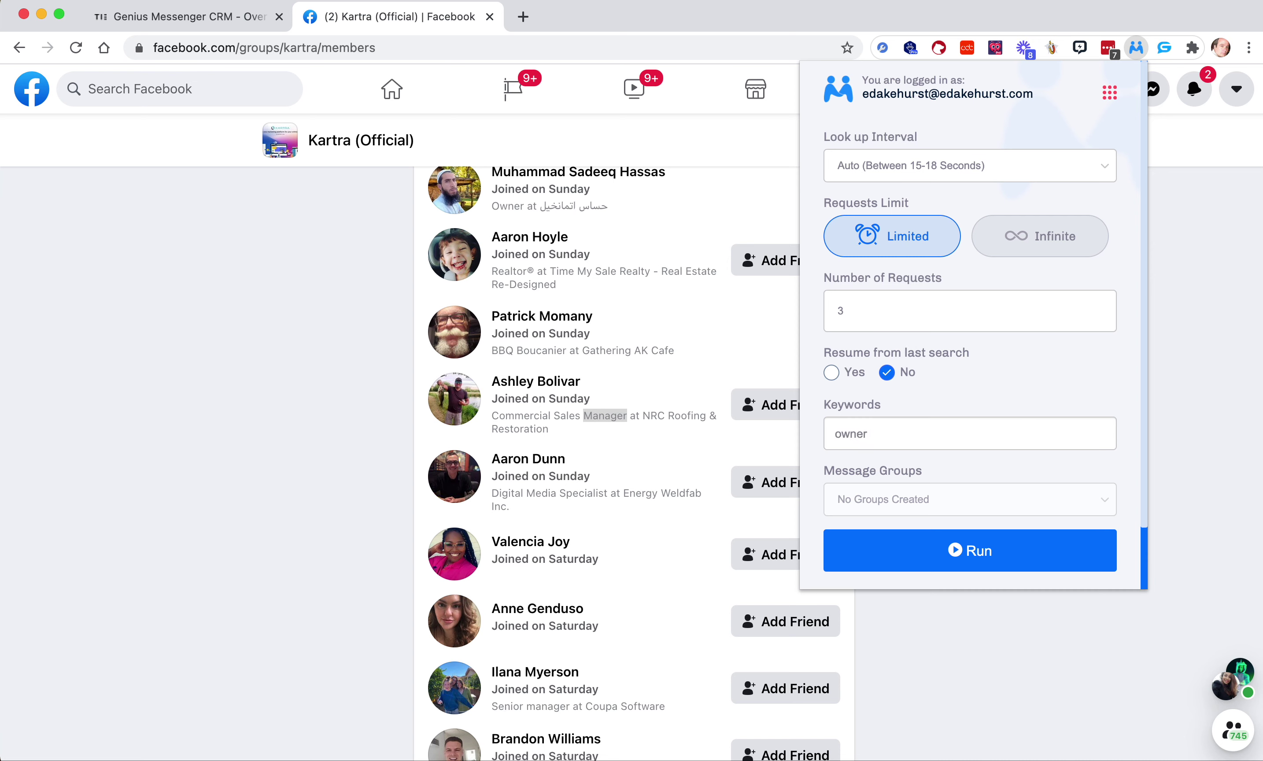
pyautogui.press(',')
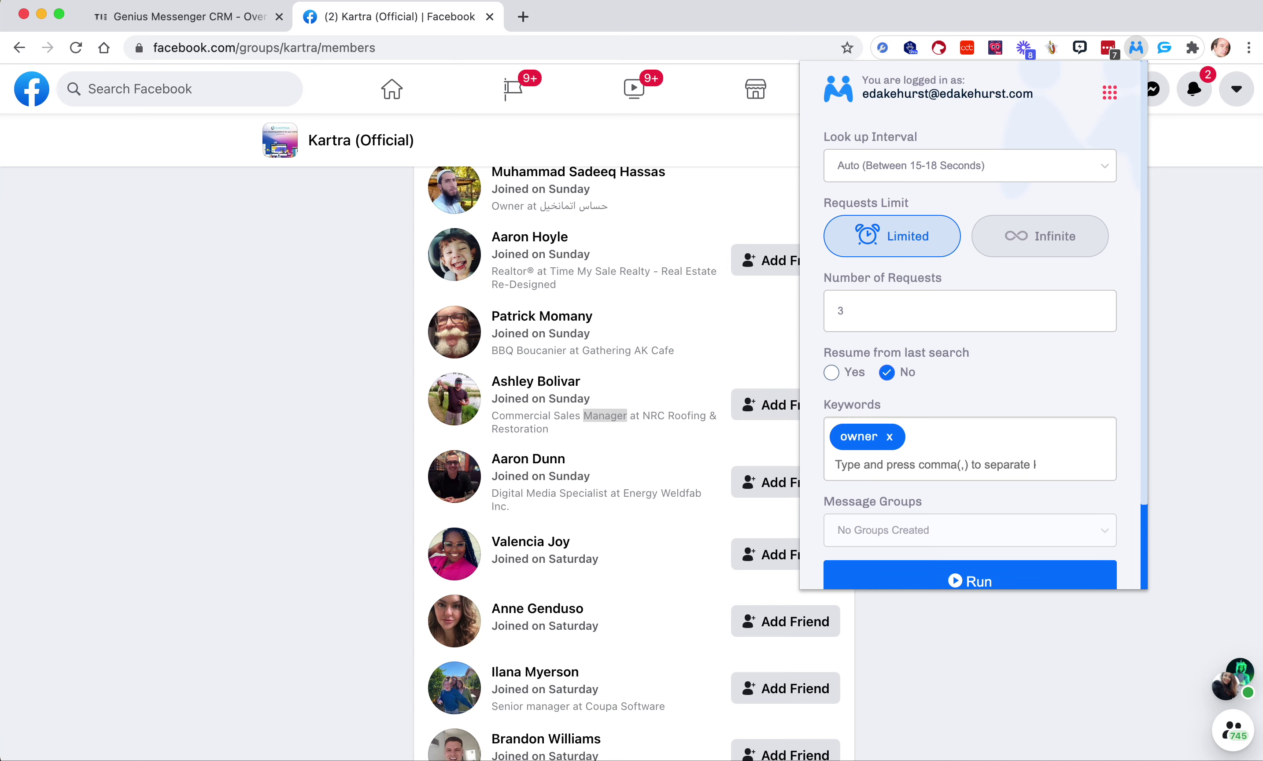
pyautogui.write('founder')
pyautogui.press(',')
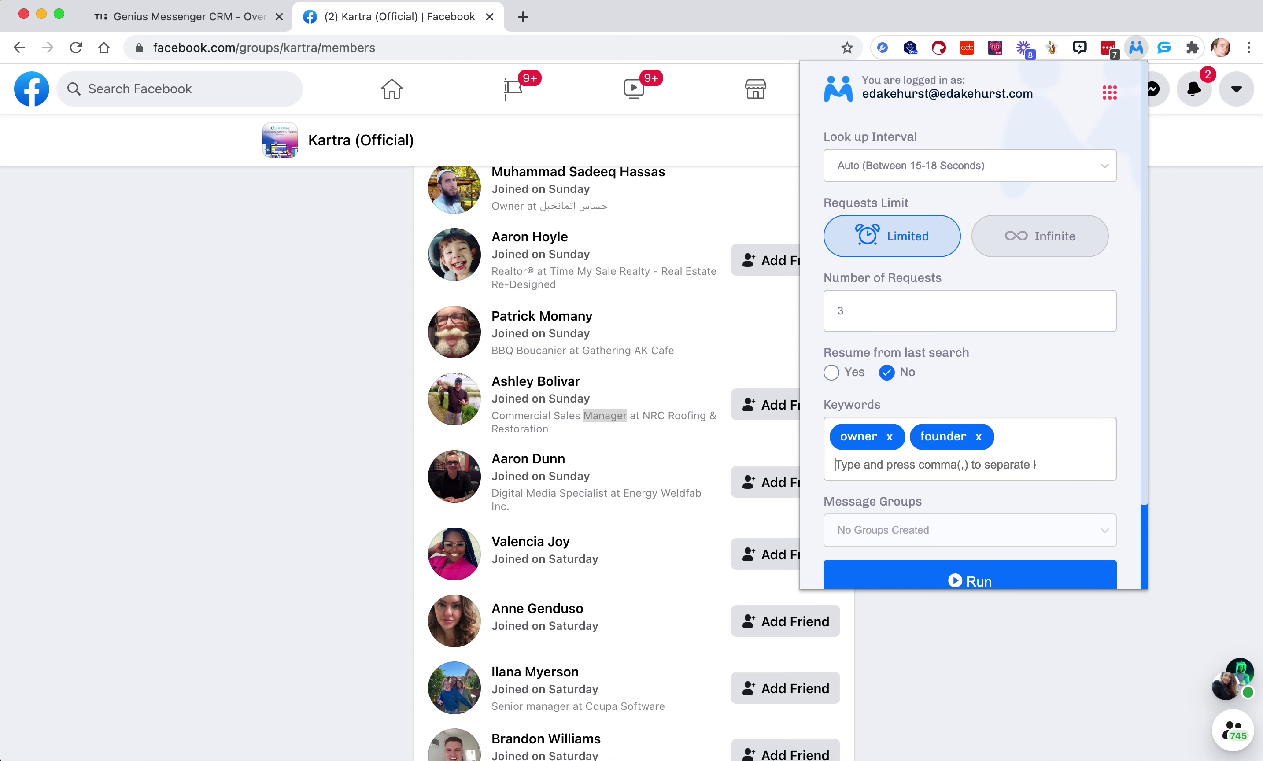
pyautogui.write('coach')
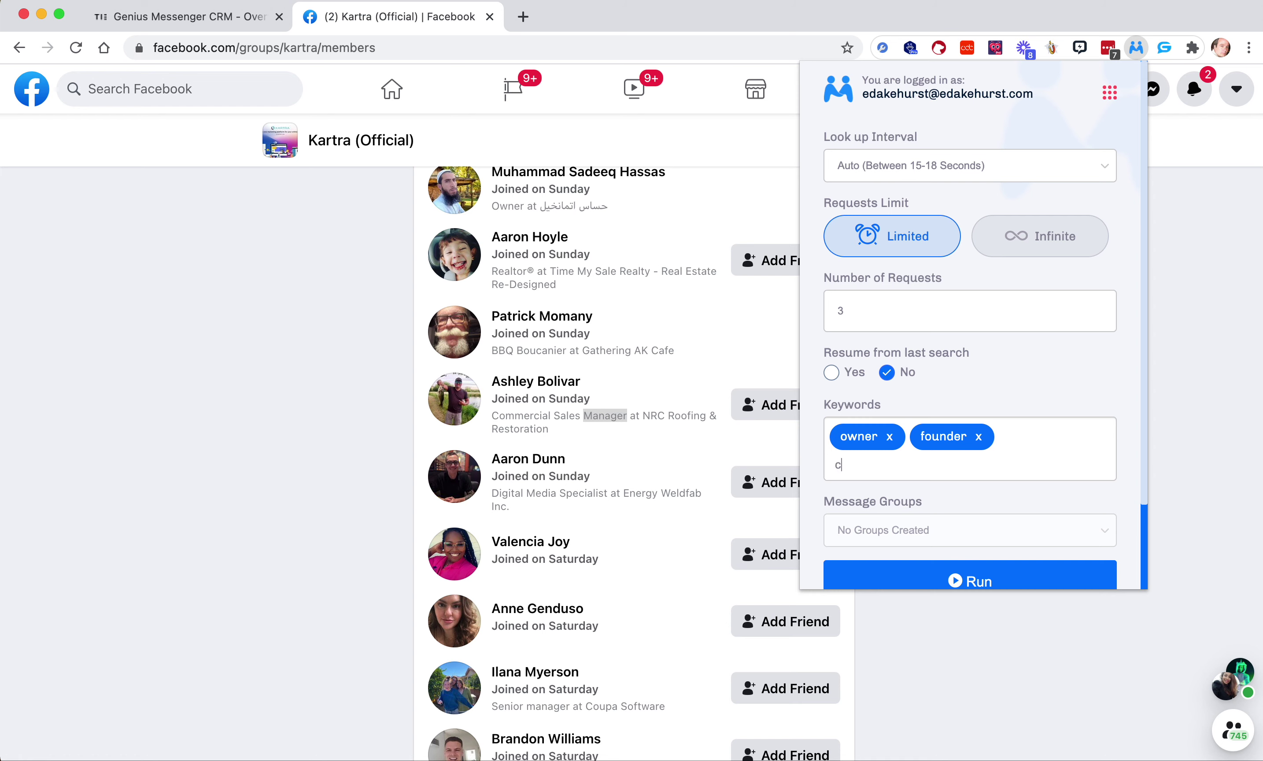
pyautogui.press(',')
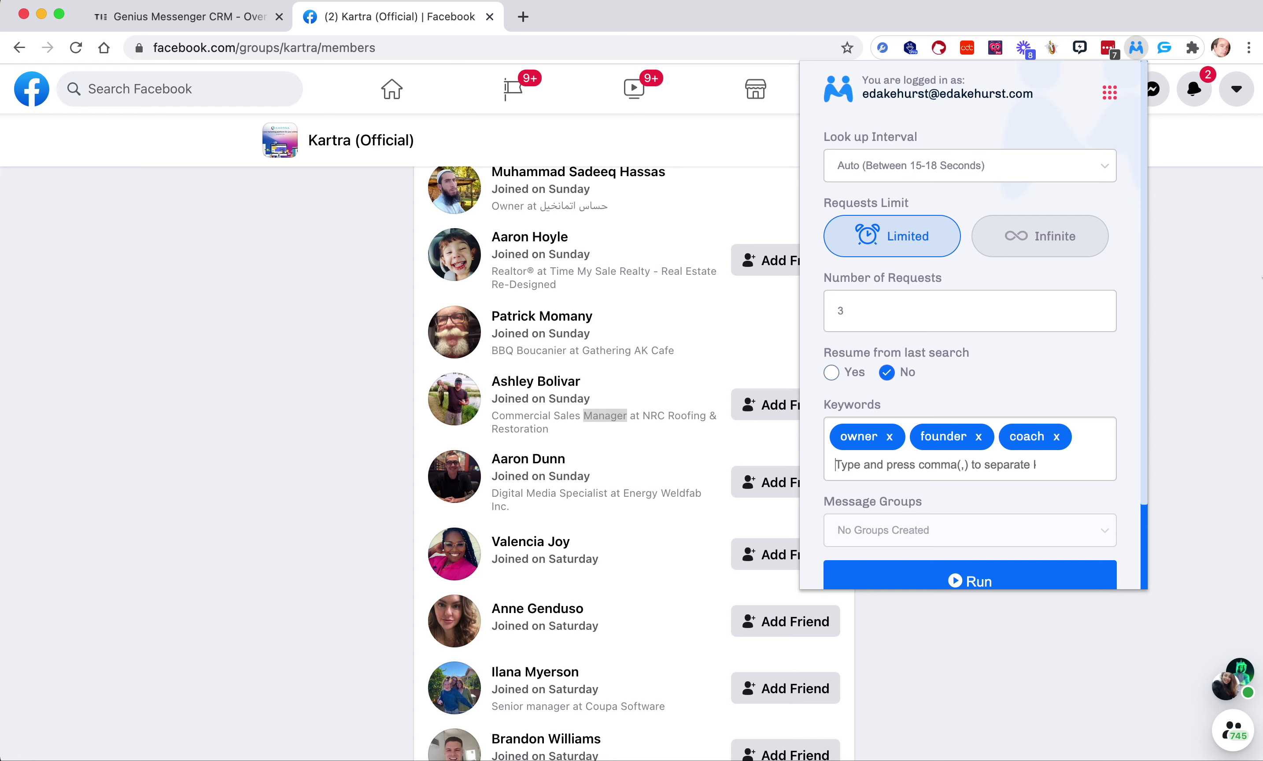
# - Remove the coach, founder and owner keywords from the Genius Connector settings
pyautogui.click(1057, 436)
pyautogui.click(979, 436)
pyautogui.click(890, 437)
pyautogui.scroll(-2, 898, 448)
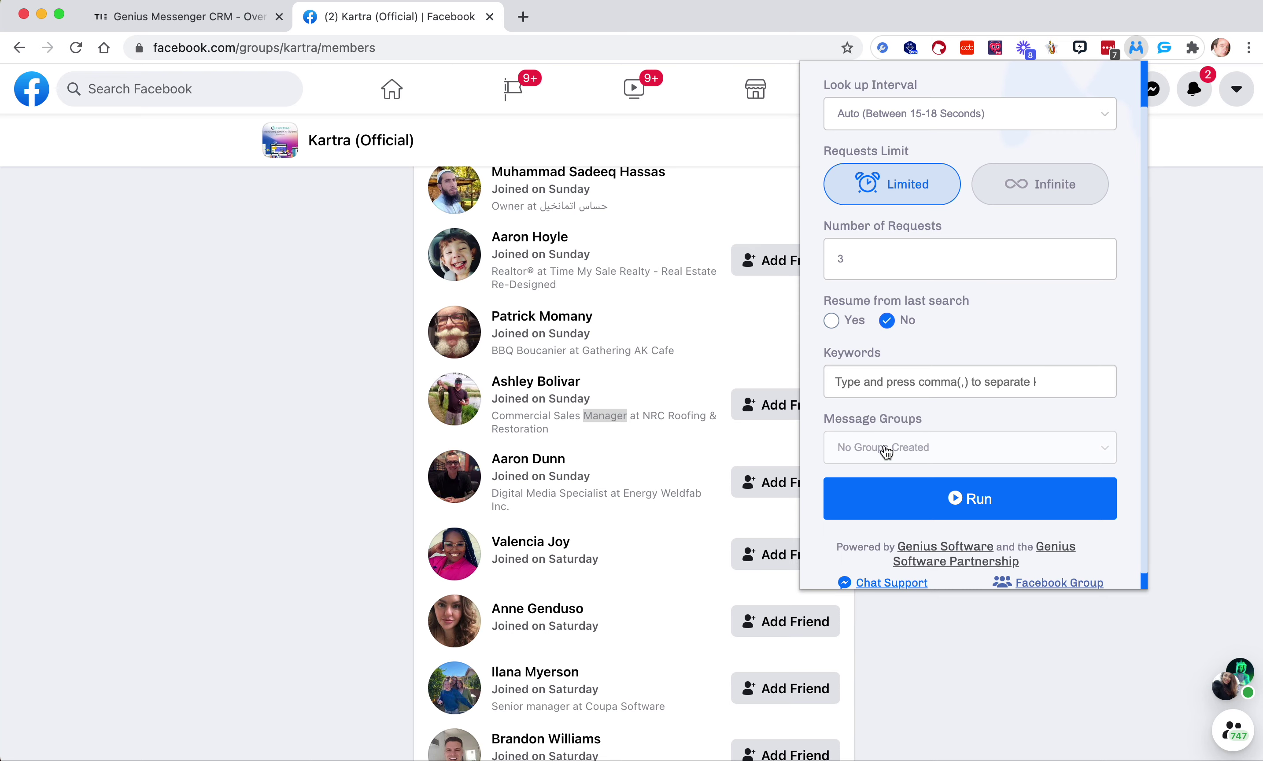
pyautogui.scroll(2, 886, 452)
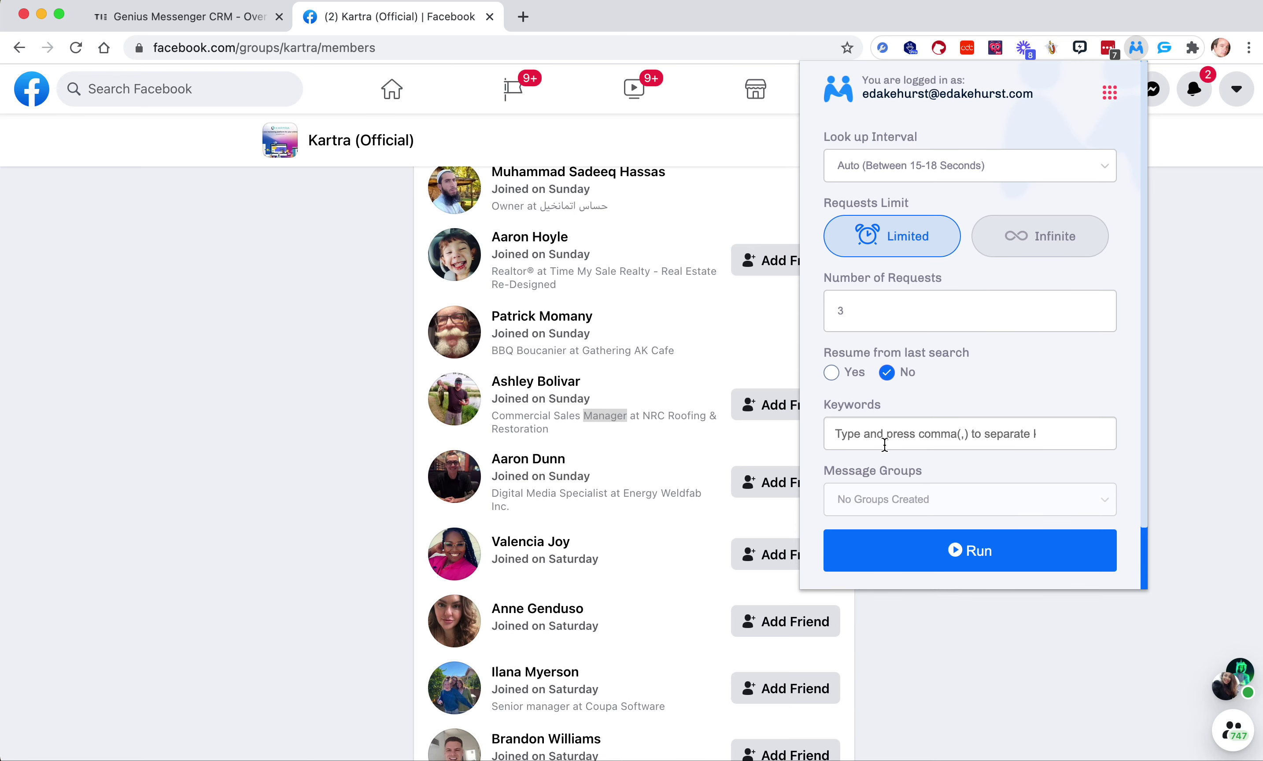
# - Run Genius Connector on the group's member list without keywords and close its settings while it processes members
pyautogui.scroll(-15, 571, 479)
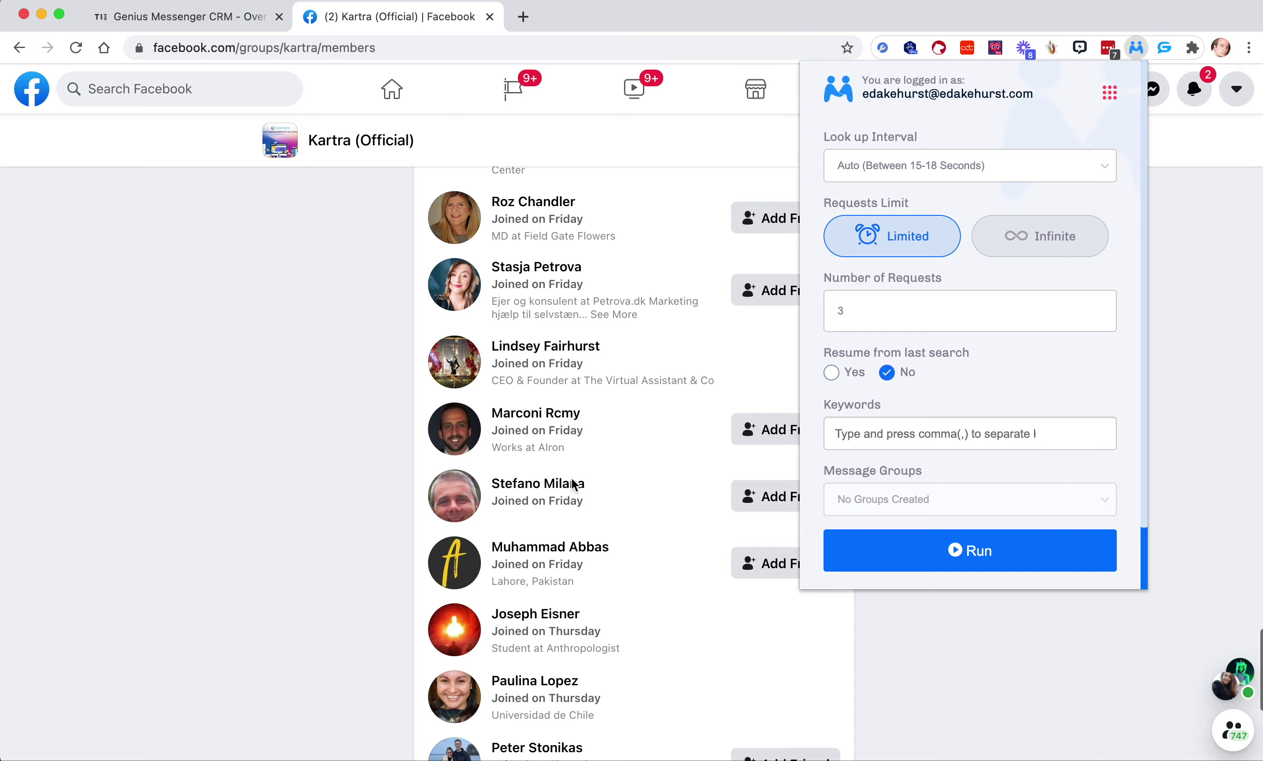
pyautogui.scroll(-20, 573, 480)
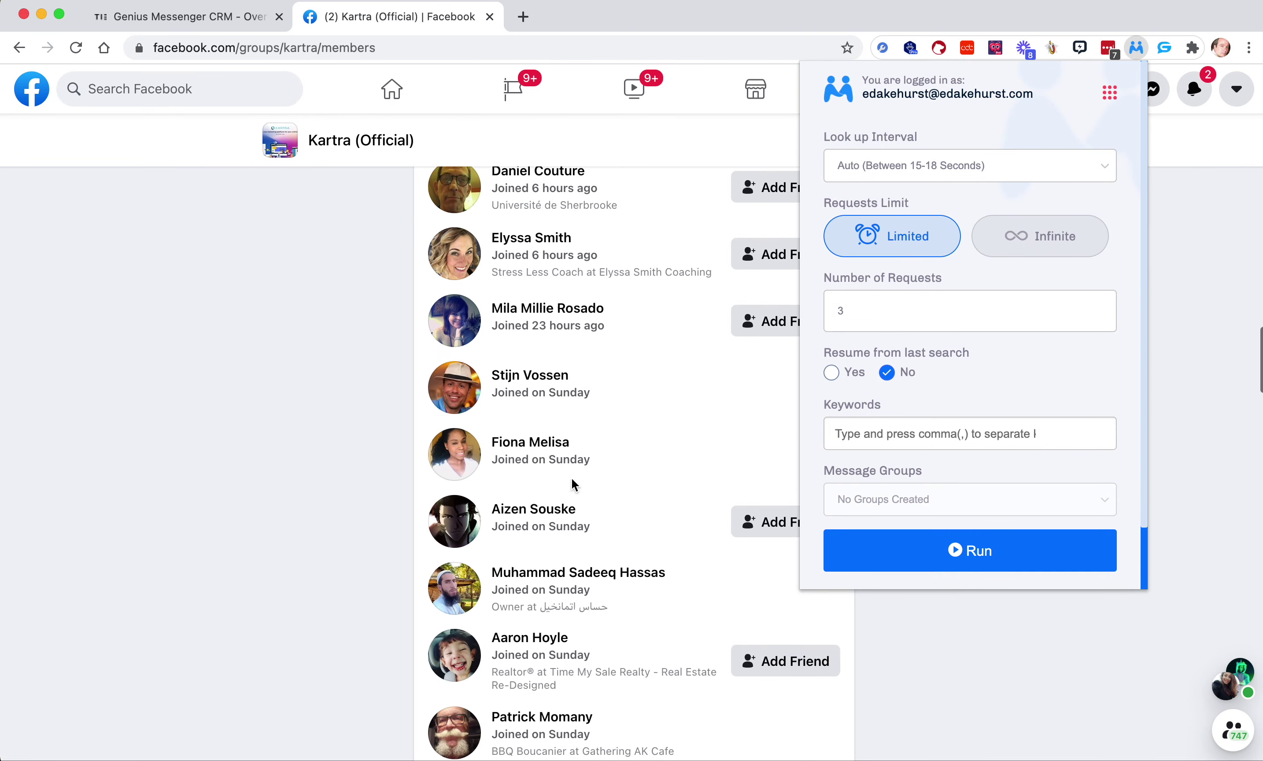
pyautogui.click(974, 551)
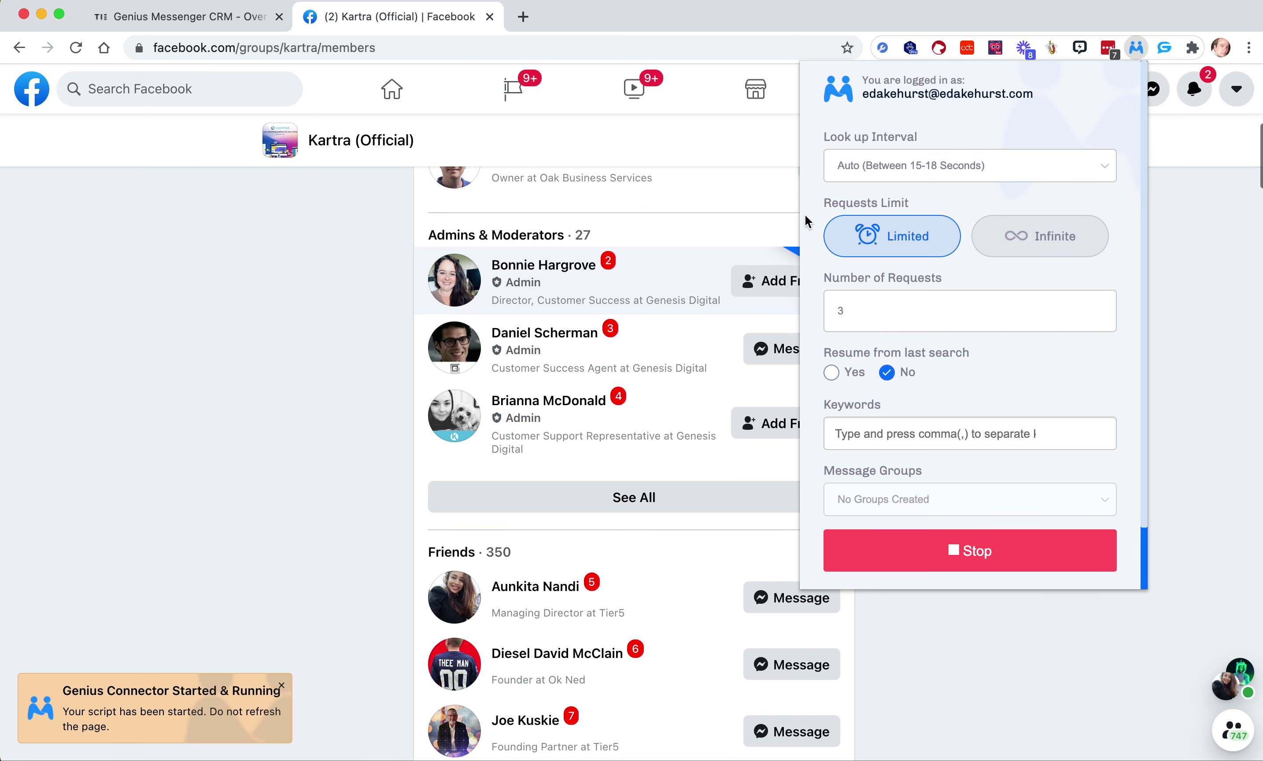
pyautogui.click(337, 326)
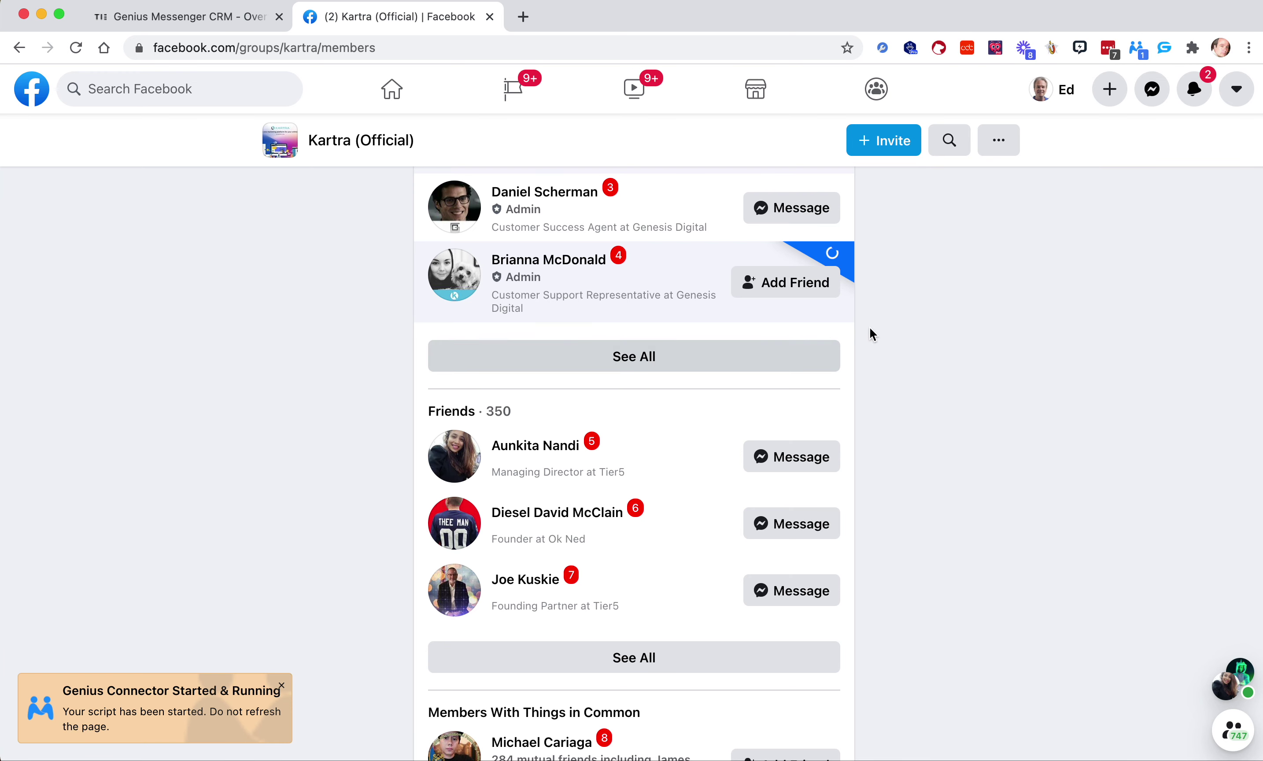
# - Reopen the Genius Connector settings, stop the running script and close the settings
pyautogui.click(1139, 49)
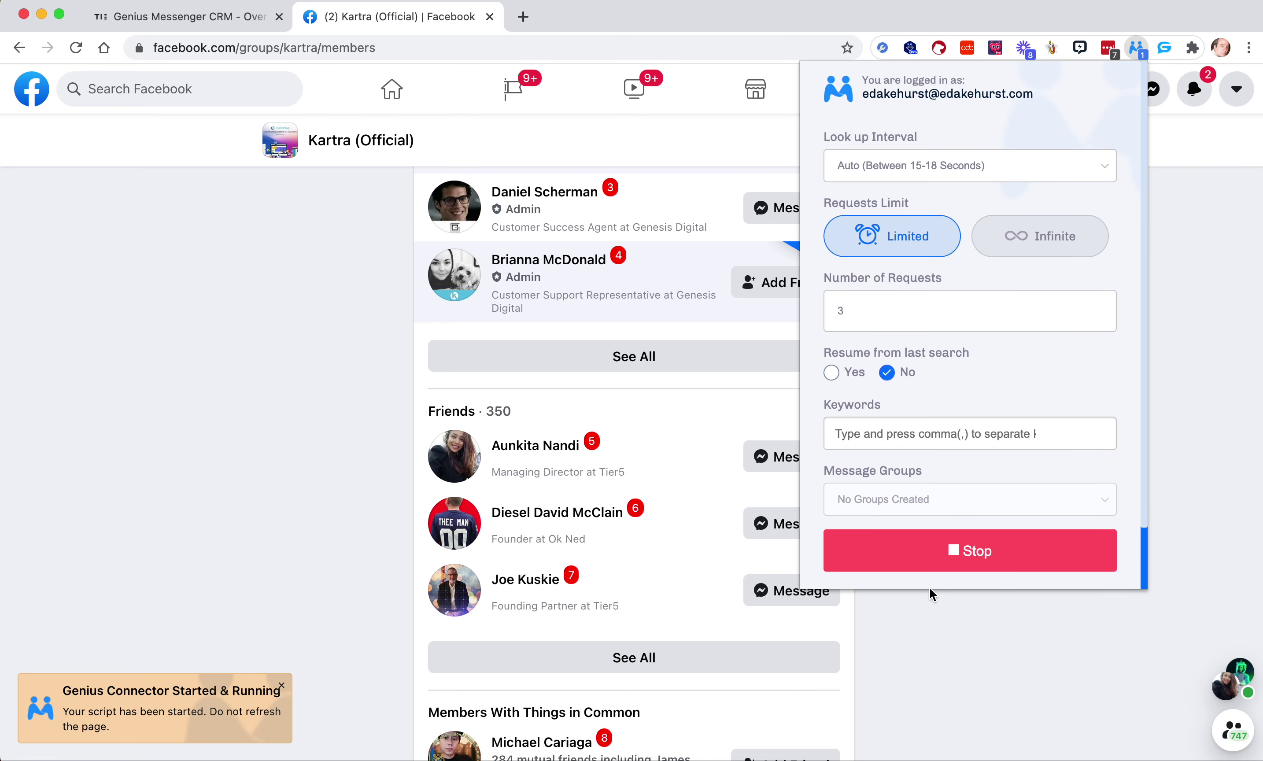
pyautogui.click(959, 554)
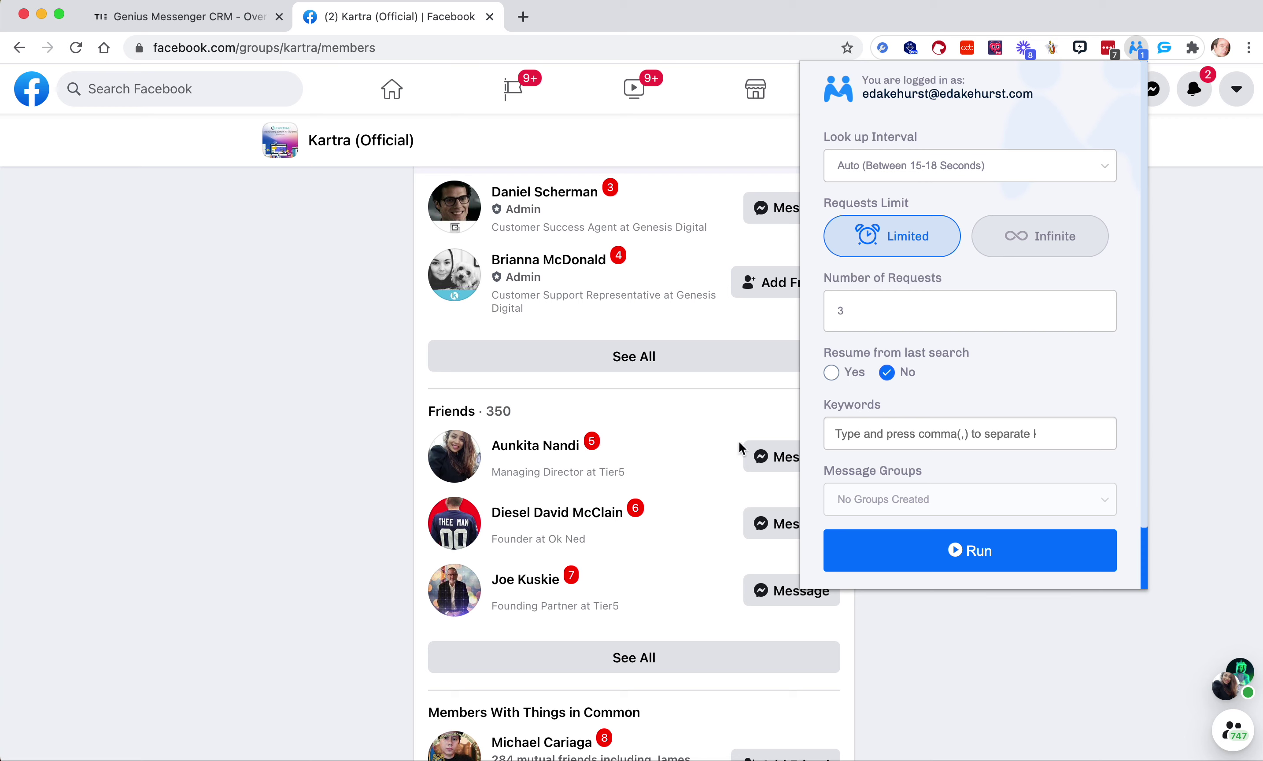
pyautogui.click(343, 452)
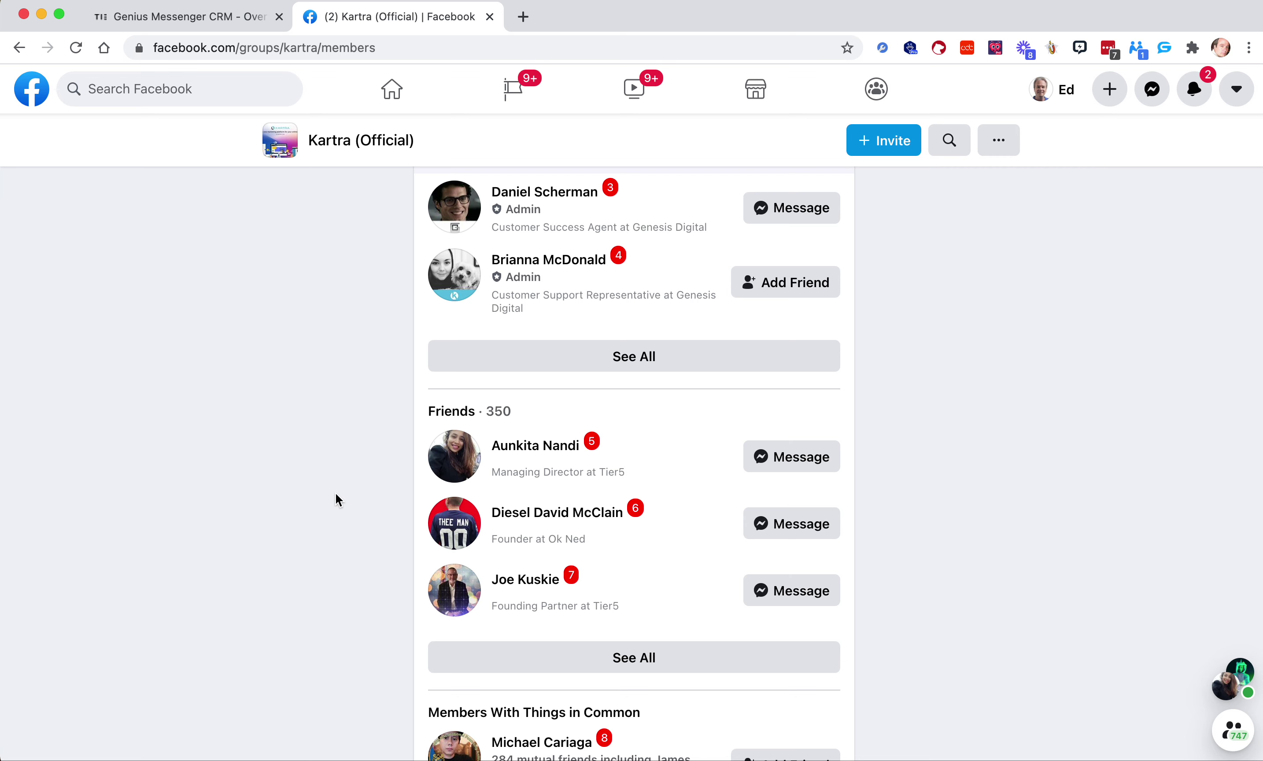
# - Set the Genius Connector look up interval to 10 Mins. and close the settings
pyautogui.click(1136, 52)
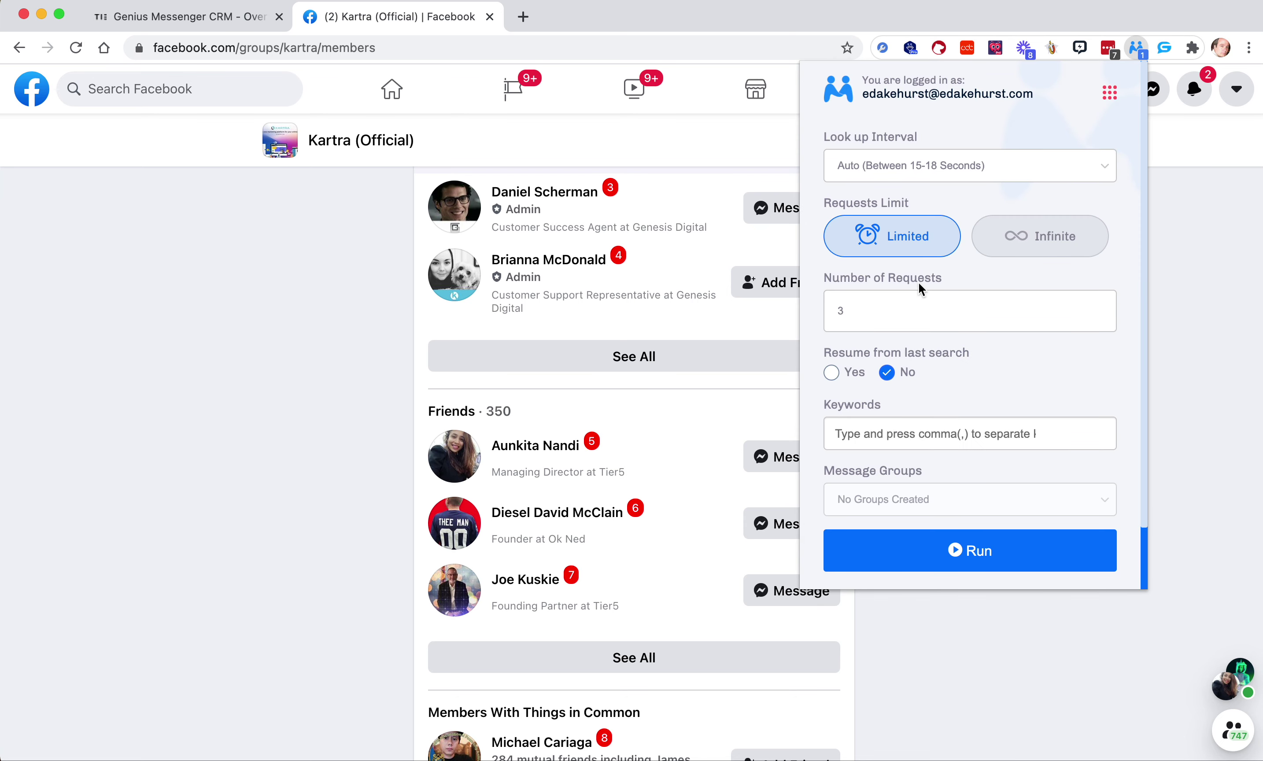
pyautogui.click(948, 170)
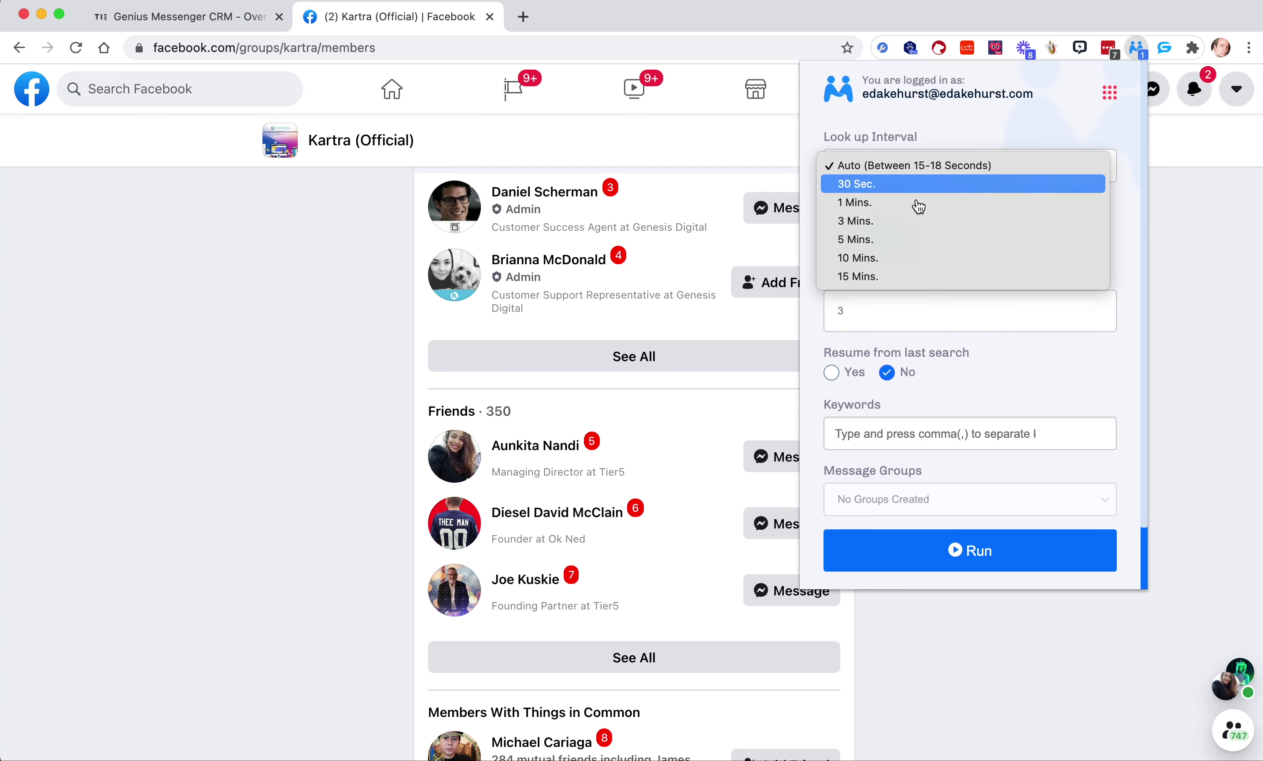
pyautogui.click(881, 259)
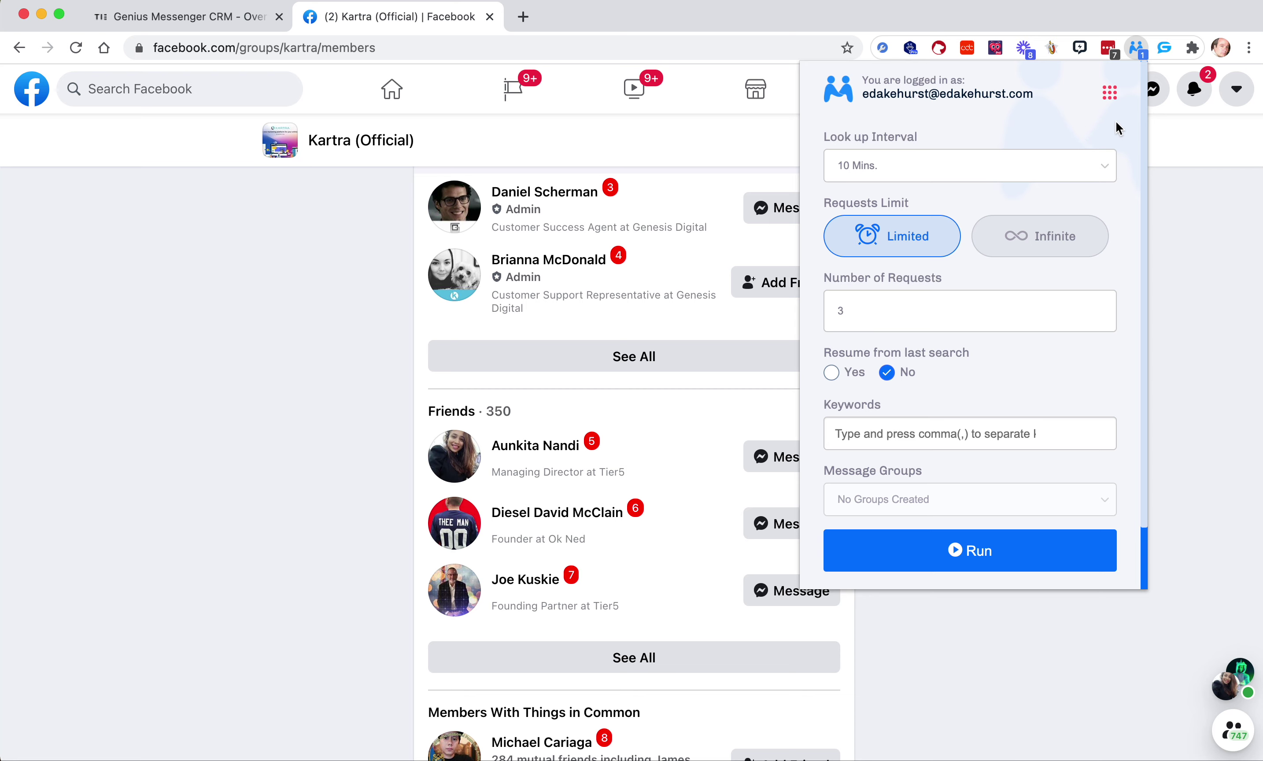
pyautogui.click(295, 255)
# - Go to the Facebook home feed and browse the posts for a person whose profile can be opened
pyautogui.scroll(10, 295, 255)
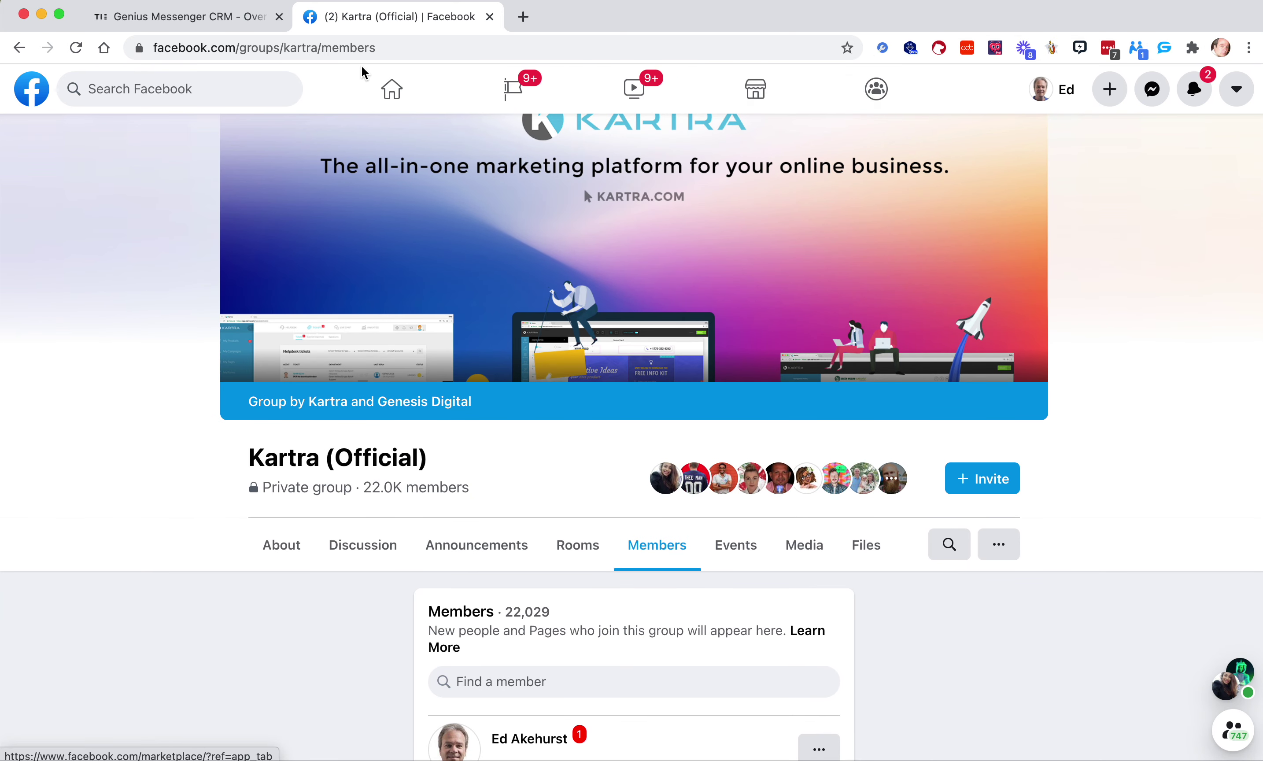
pyautogui.click(398, 92)
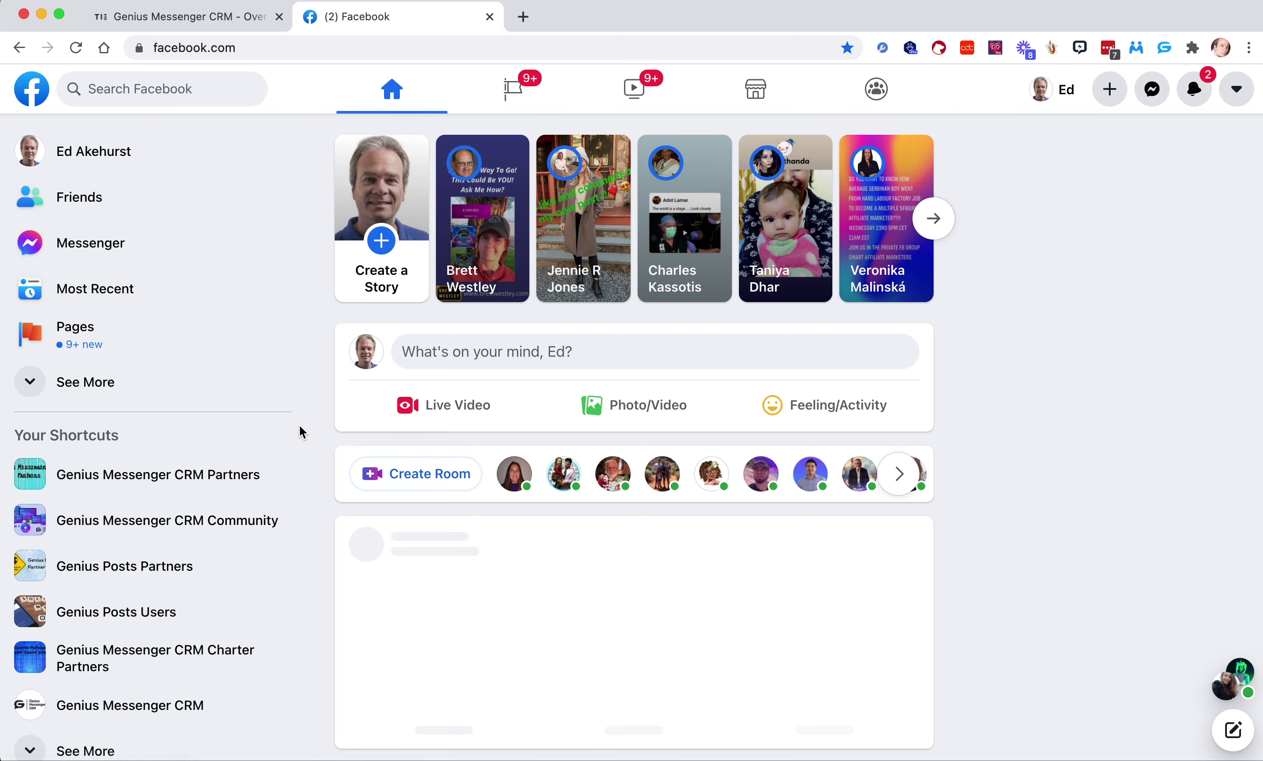
pyautogui.scroll(-2, 302, 431)
pyautogui.scroll(-5, 338, 427)
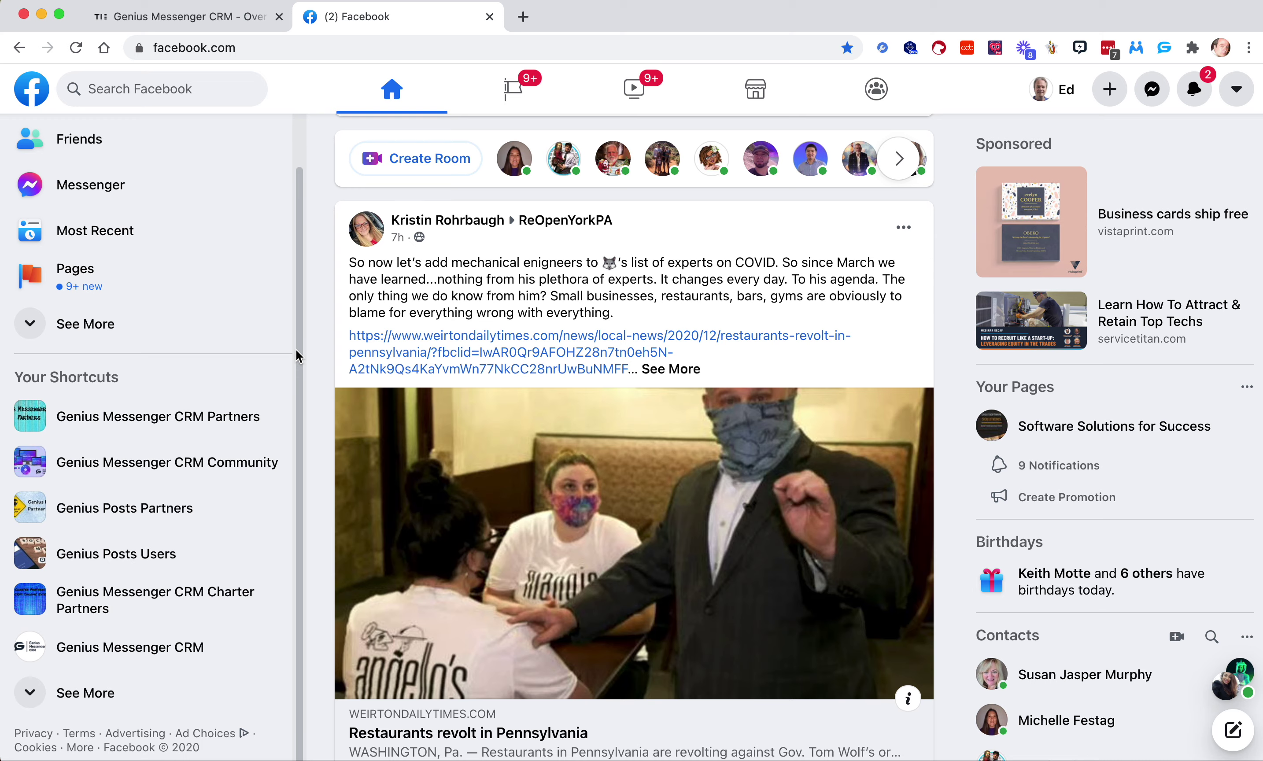
pyautogui.scroll(2, 297, 353)
pyautogui.scroll(-13, 332, 274)
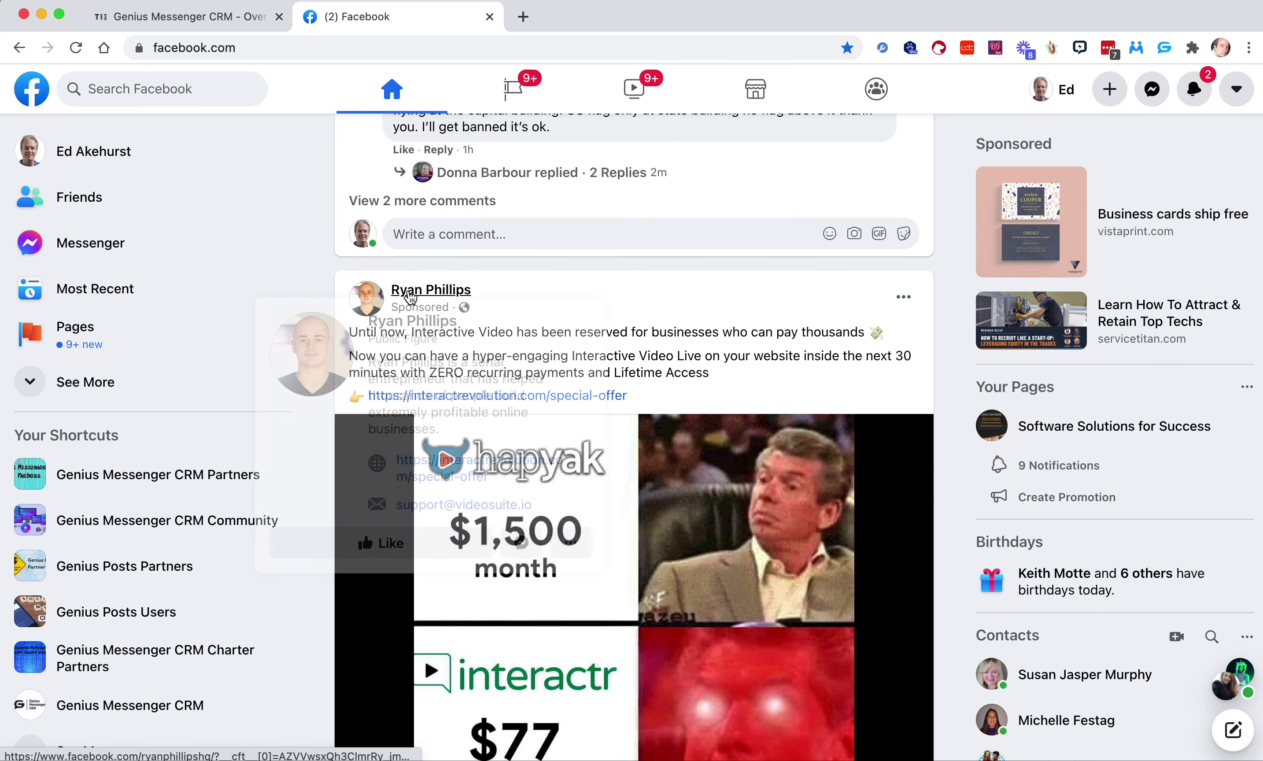
pyautogui.scroll(-12, 326, 358)
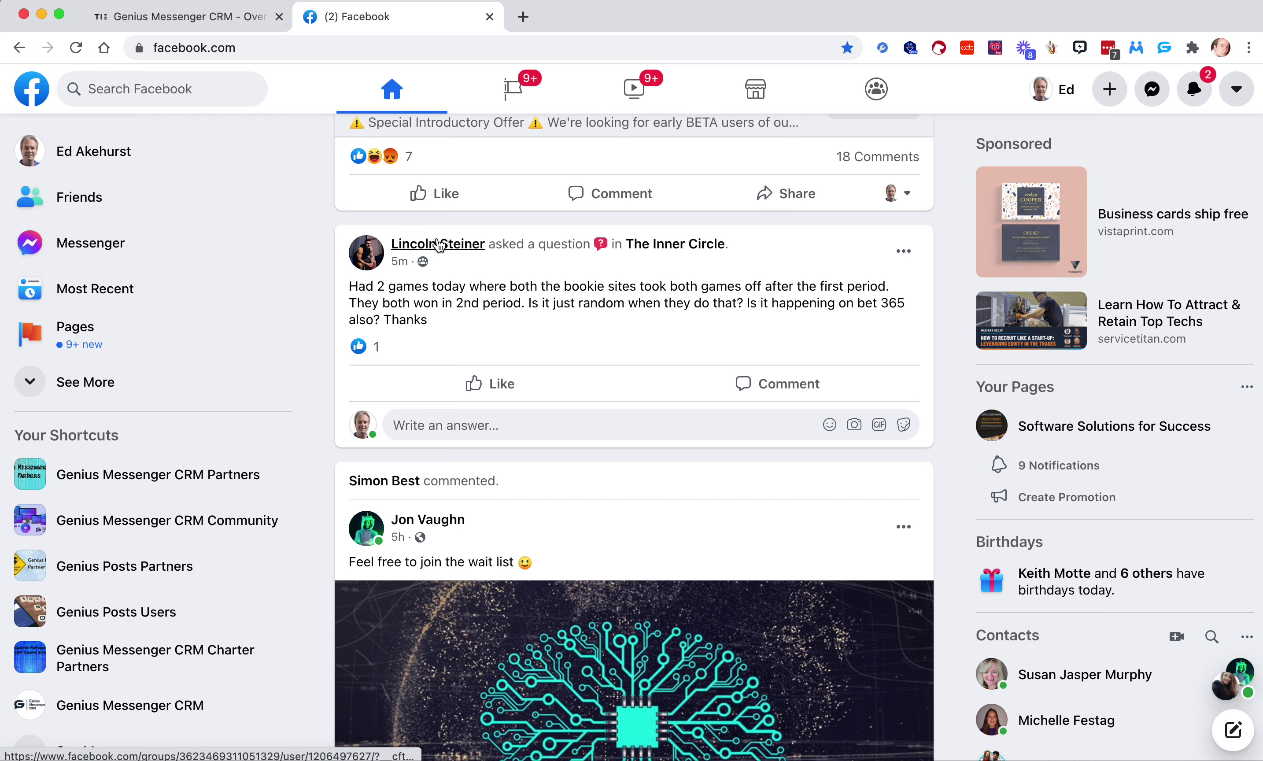
# - Open the profile of the person asking a question in The Inner Circle and return to the home feed
pyautogui.click(400, 253)
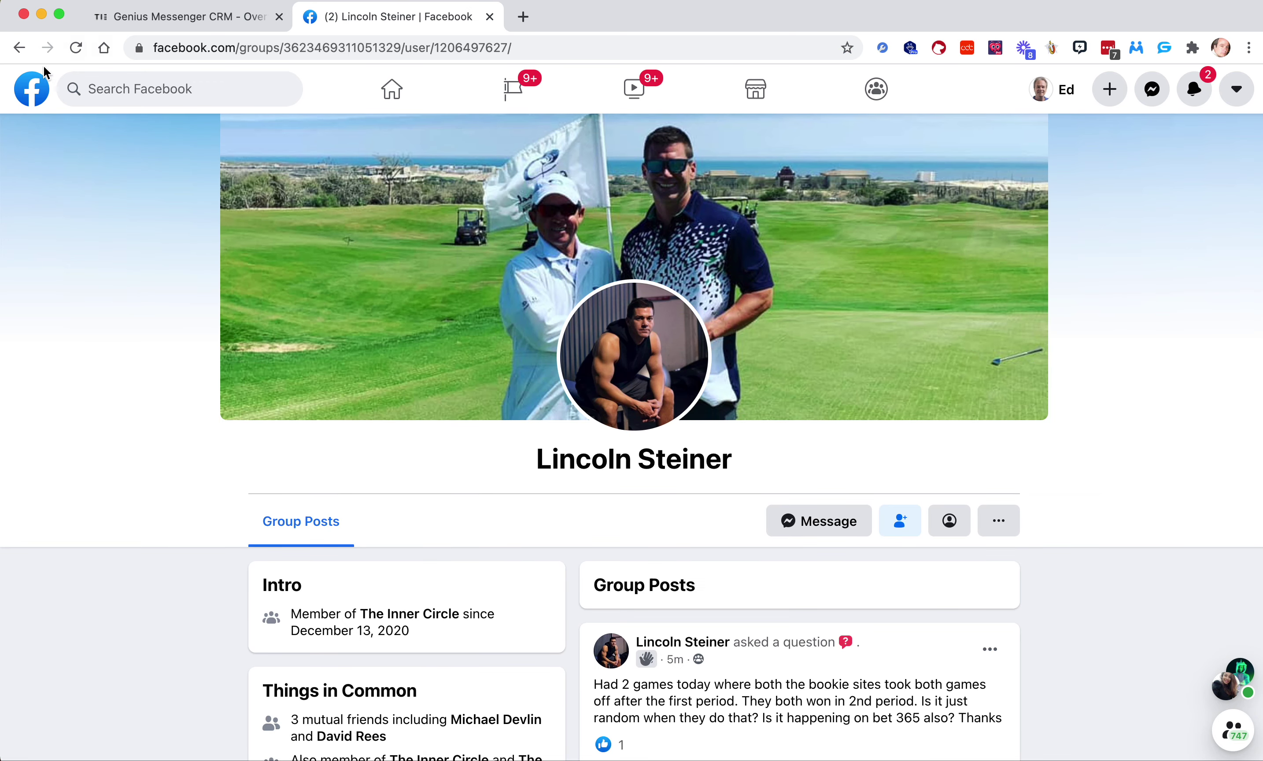
pyautogui.click(19, 48)
pyautogui.scroll(-3, 363, 436)
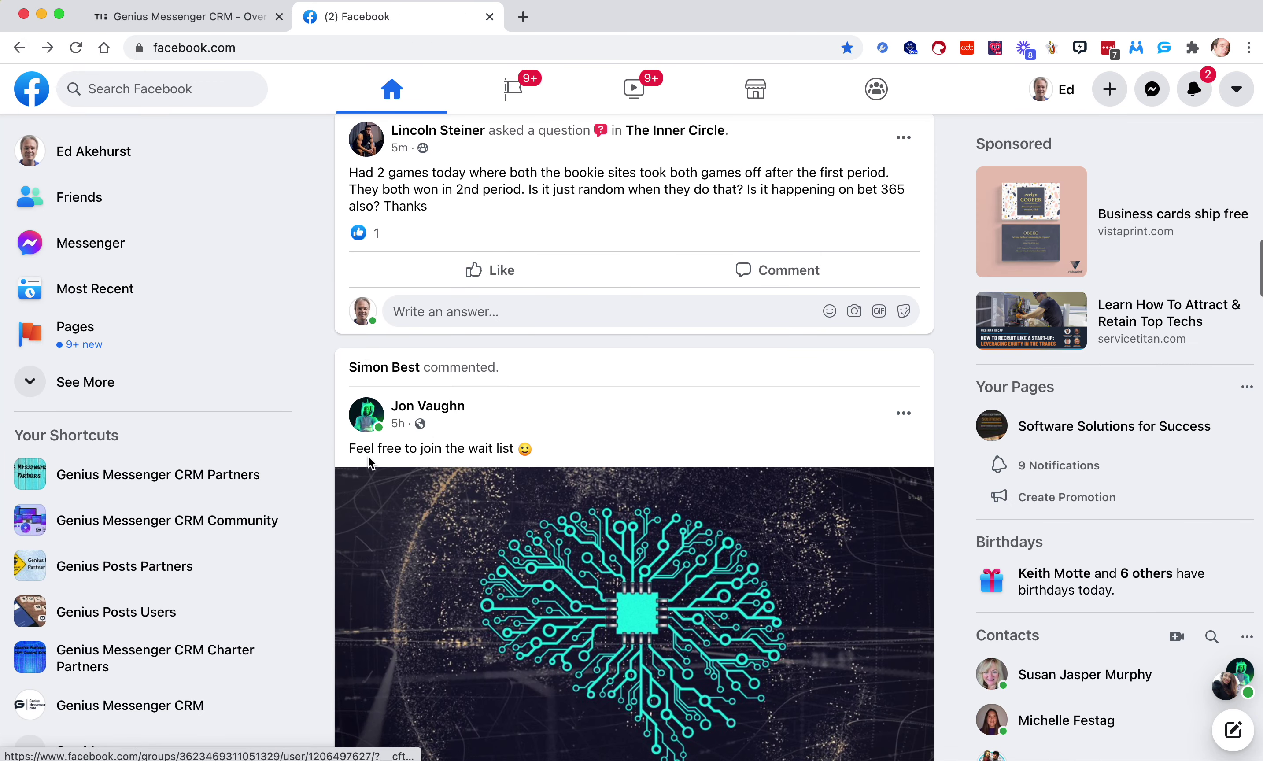
# - Open the profile of the wait list post's author and display all of that person's friends
pyautogui.click(435, 486)
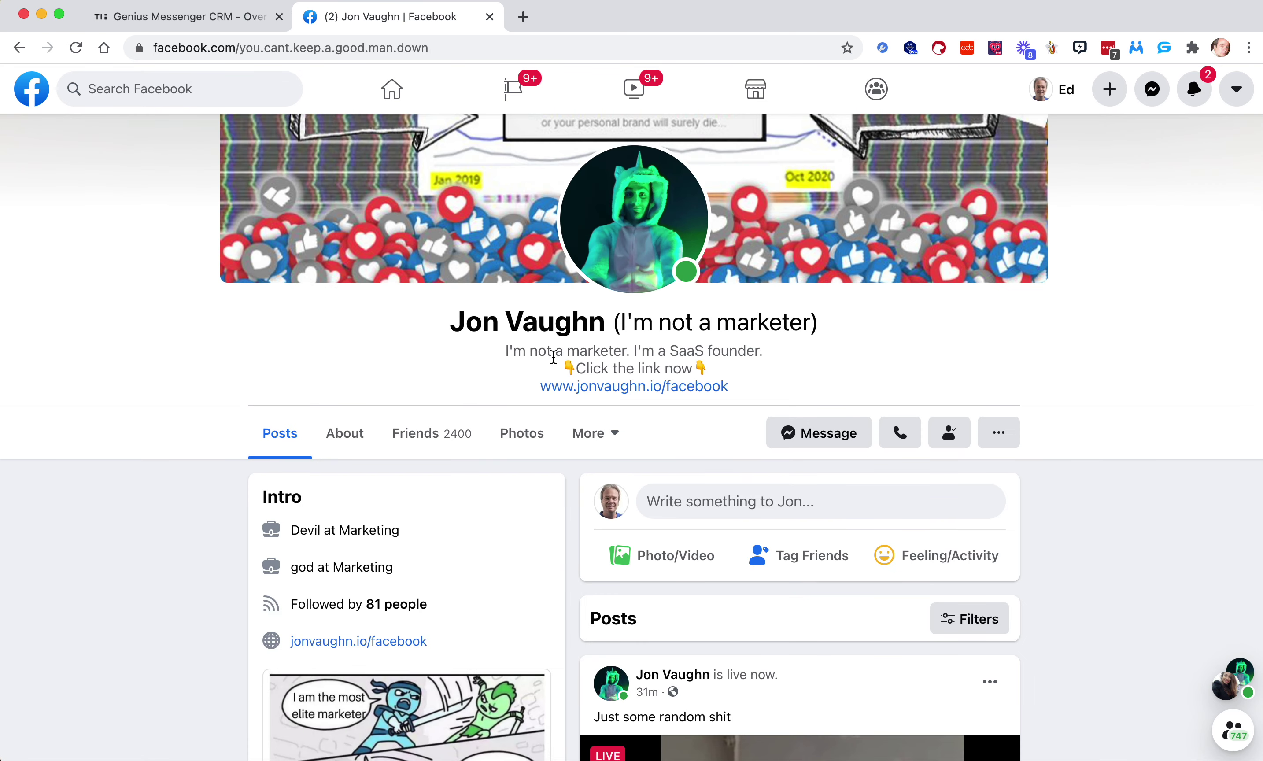
pyautogui.click(429, 434)
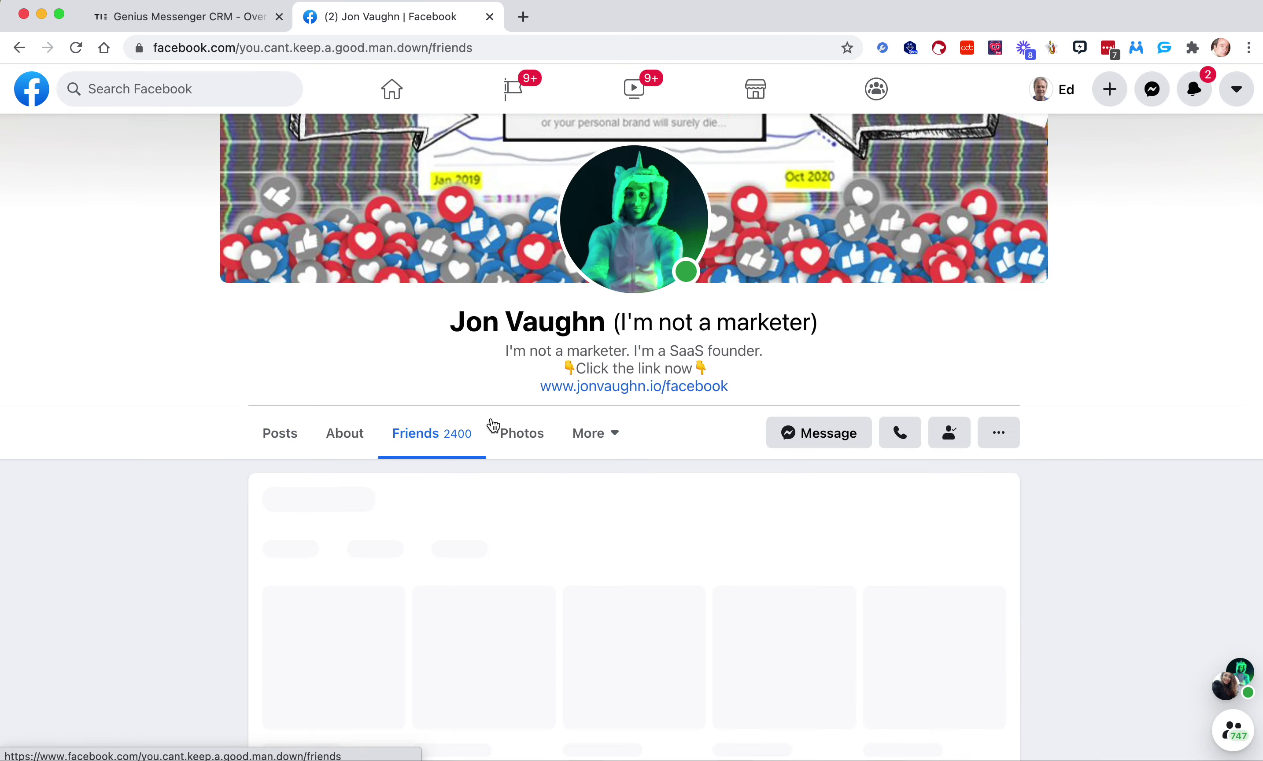
pyautogui.scroll(-3, 502, 429)
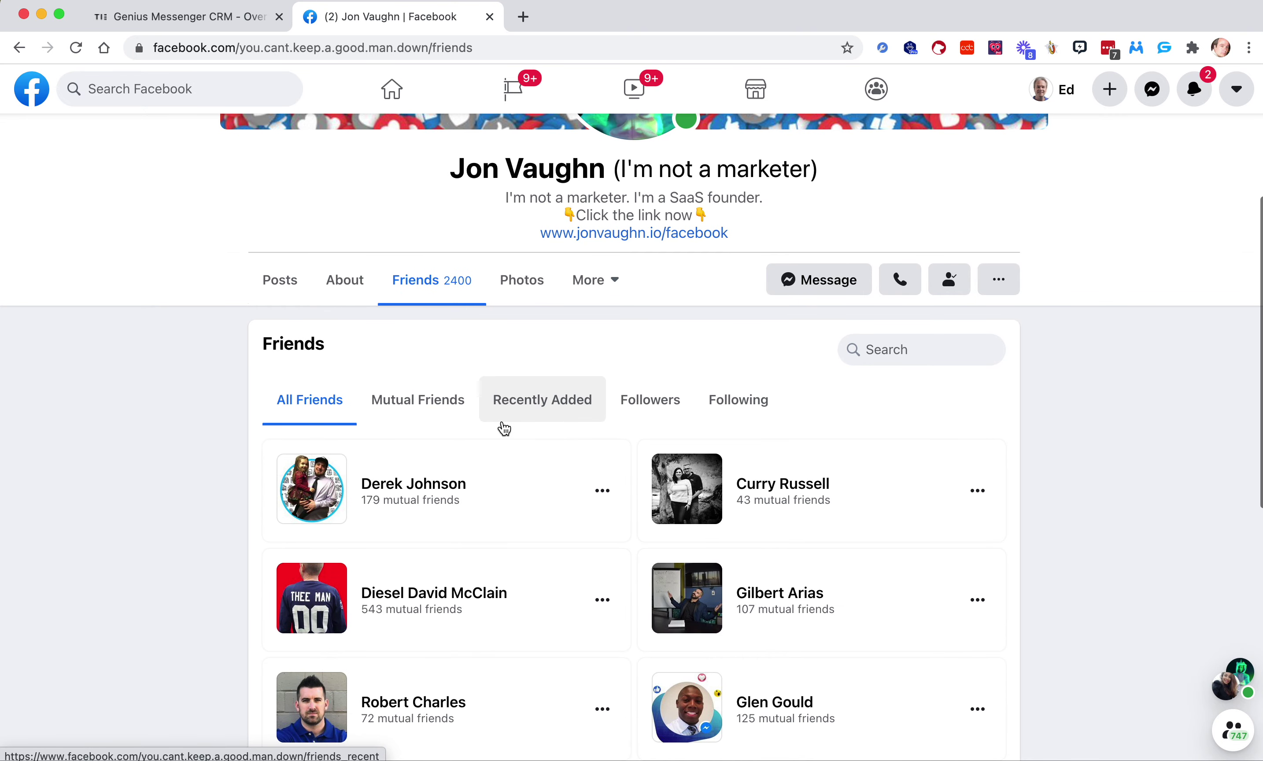
pyautogui.scroll(-2, 495, 432)
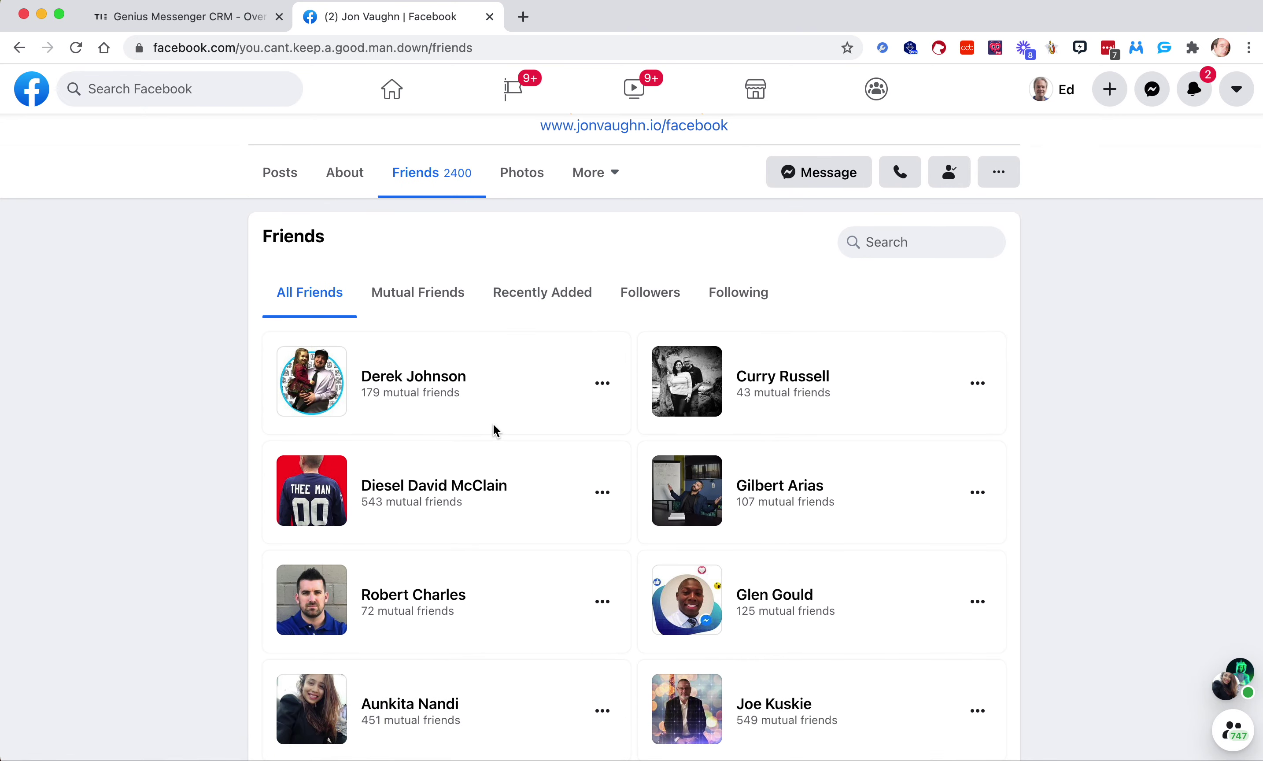
# - Look through the profile's friends list as more entries load, and check the options offered for one friend
pyautogui.scroll(-1, 495, 431)
pyautogui.scroll(-2, 493, 425)
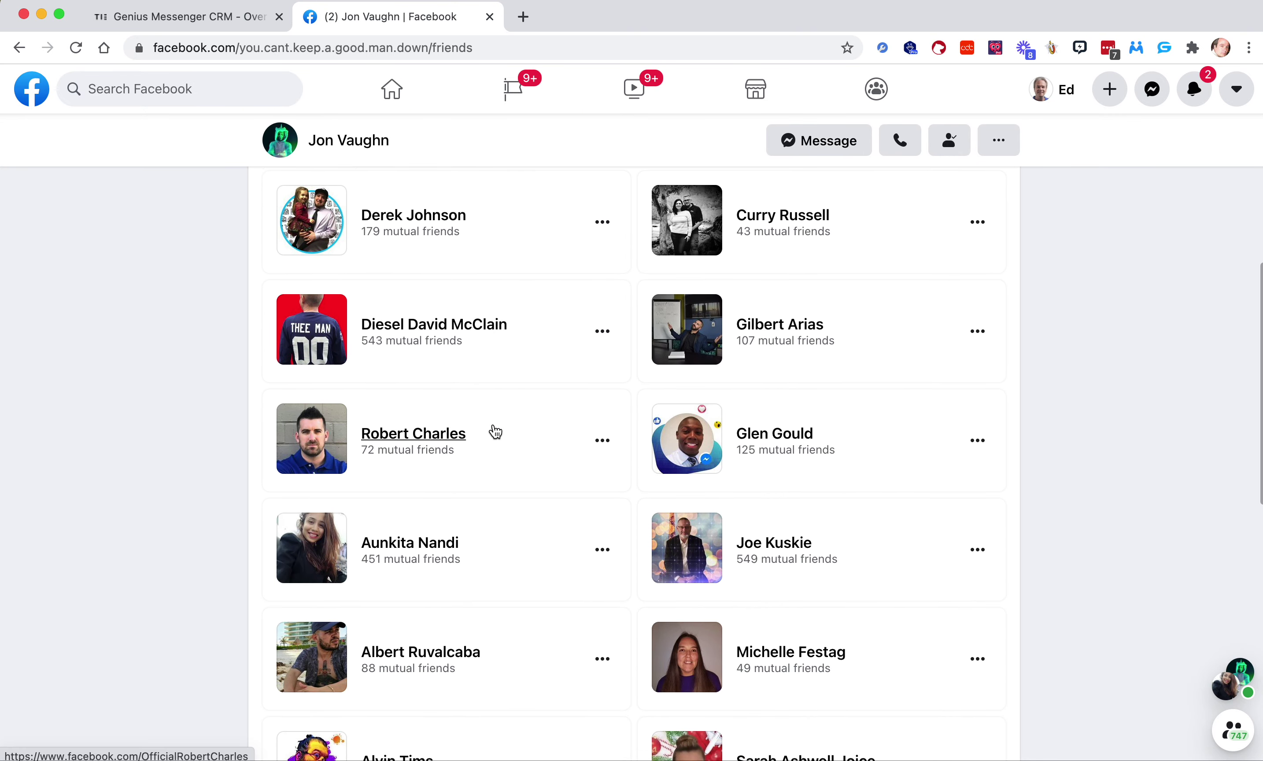
pyautogui.scroll(2, 494, 425)
pyautogui.scroll(1, 513, 421)
pyautogui.scroll(-10, 549, 402)
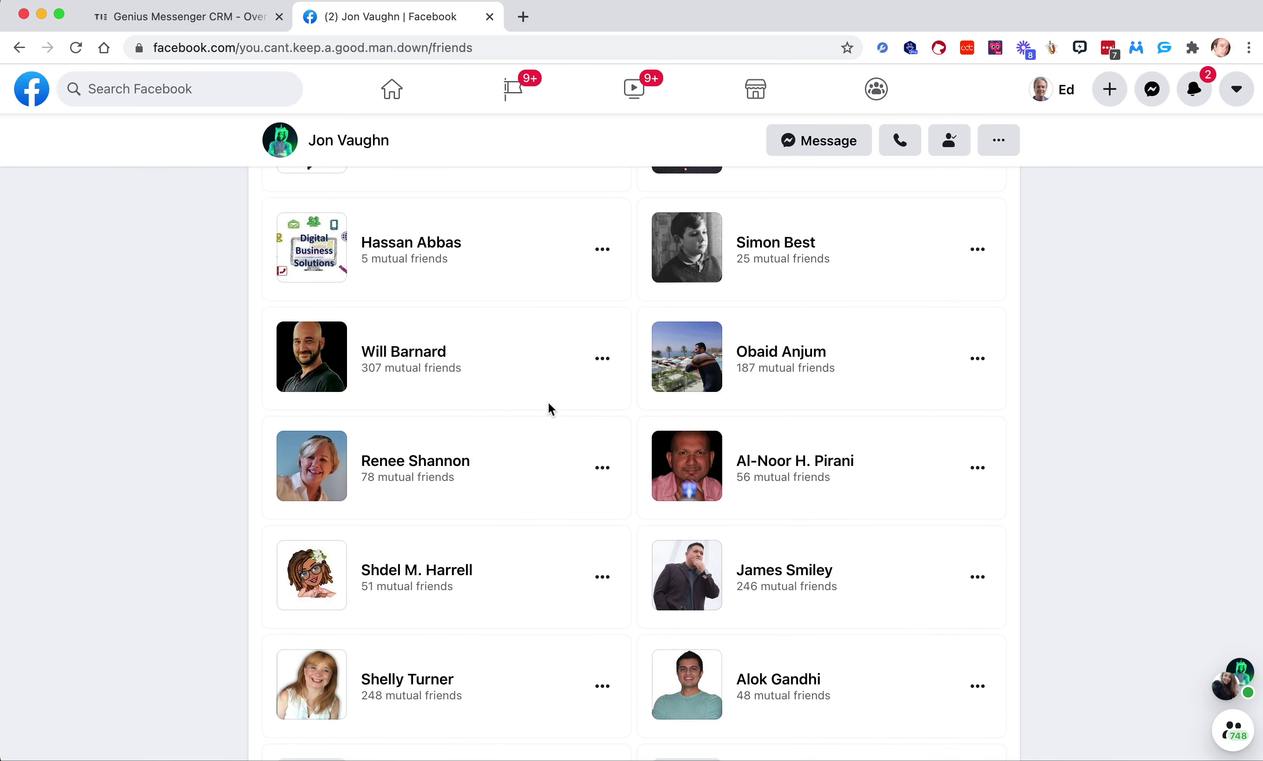
pyautogui.scroll(-10, 548, 402)
pyautogui.scroll(-1, 548, 403)
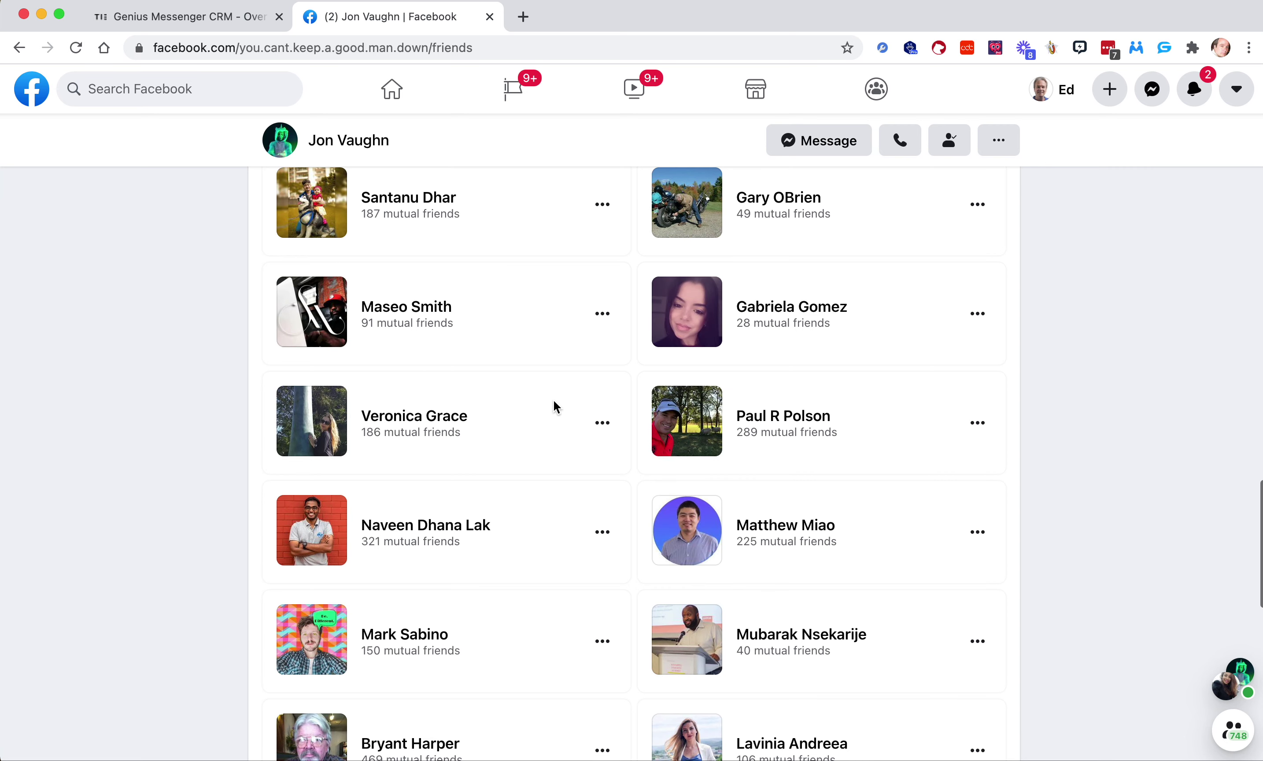
pyautogui.scroll(-10, 551, 401)
pyautogui.scroll(1, 554, 401)
pyautogui.click(603, 248)
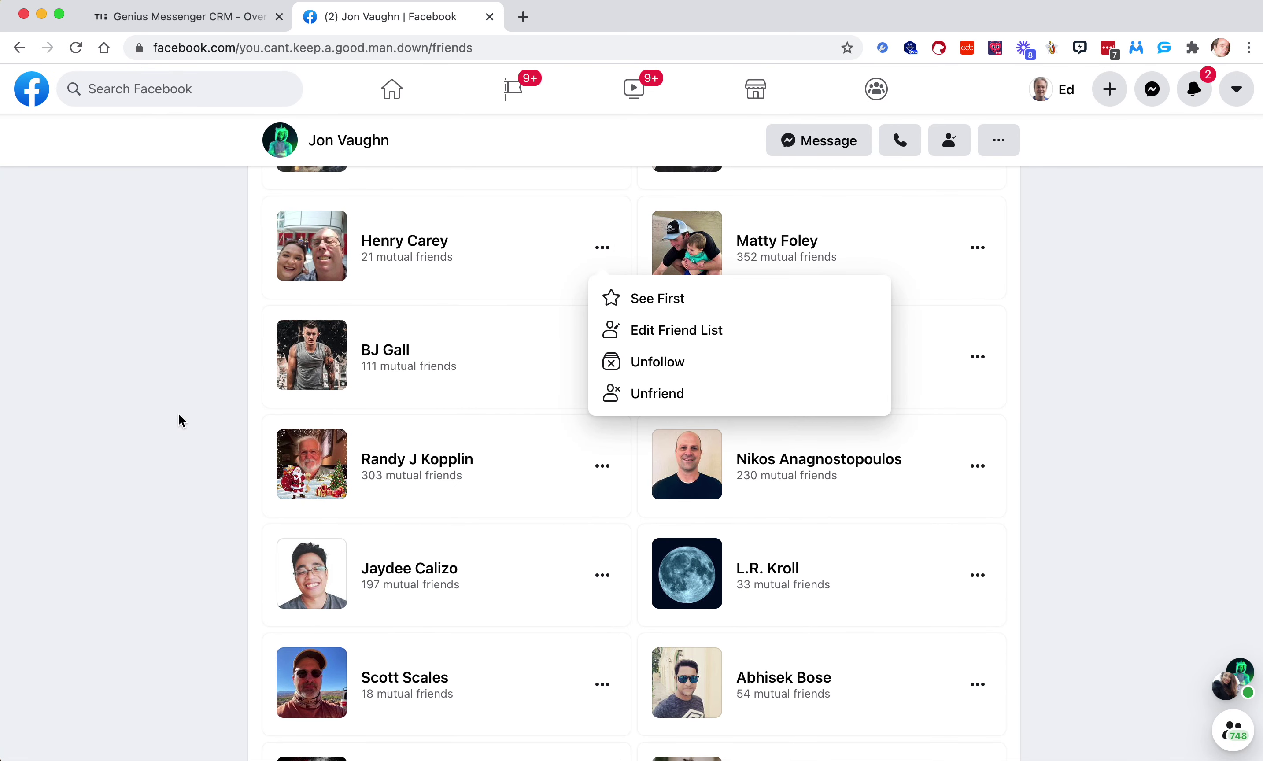
pyautogui.scroll(-15, 388, 412)
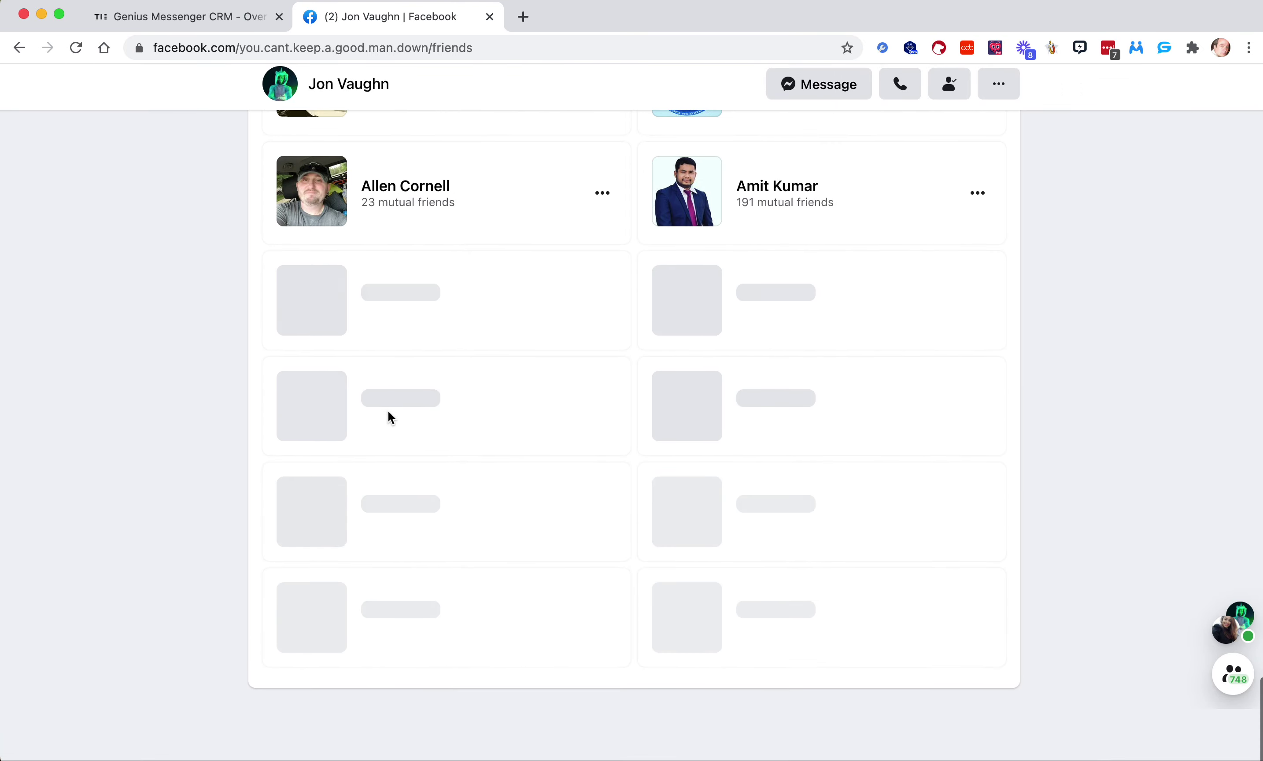
pyautogui.scroll(-10, 388, 416)
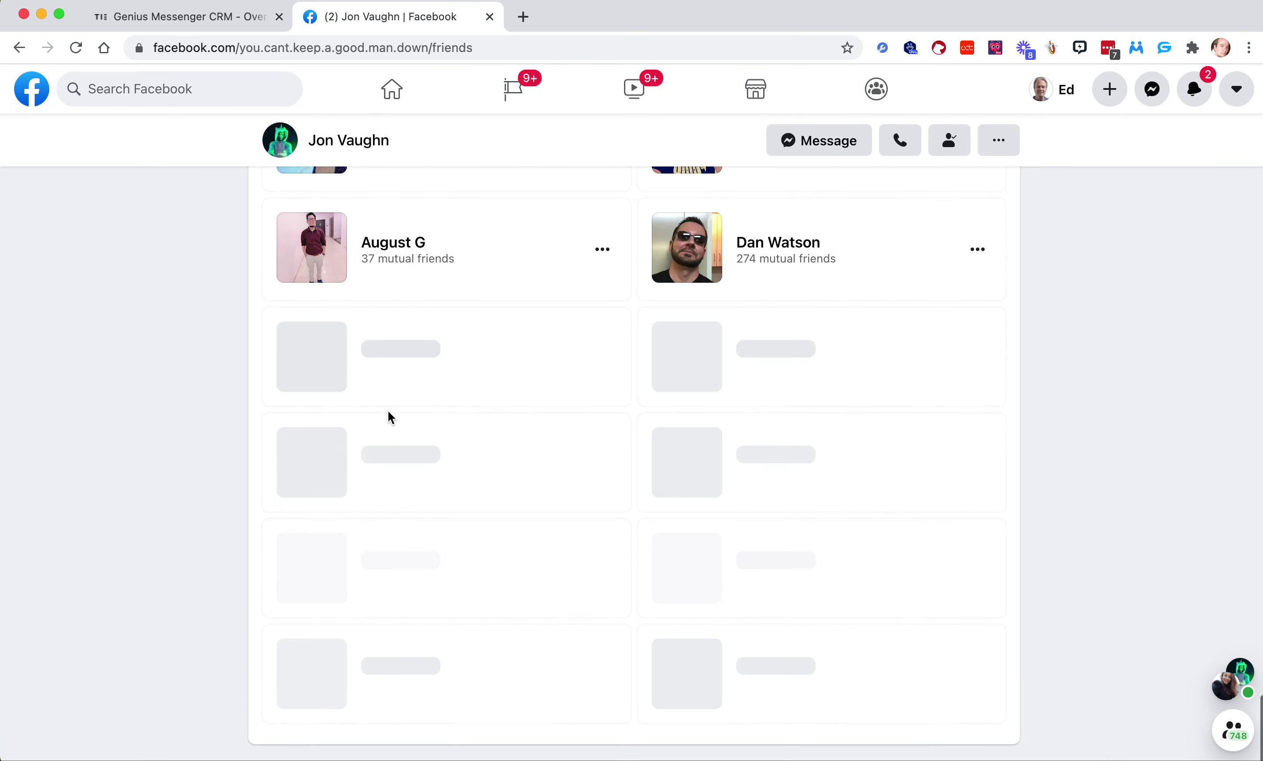
pyautogui.scroll(-15, 388, 417)
pyautogui.scroll(5, 388, 417)
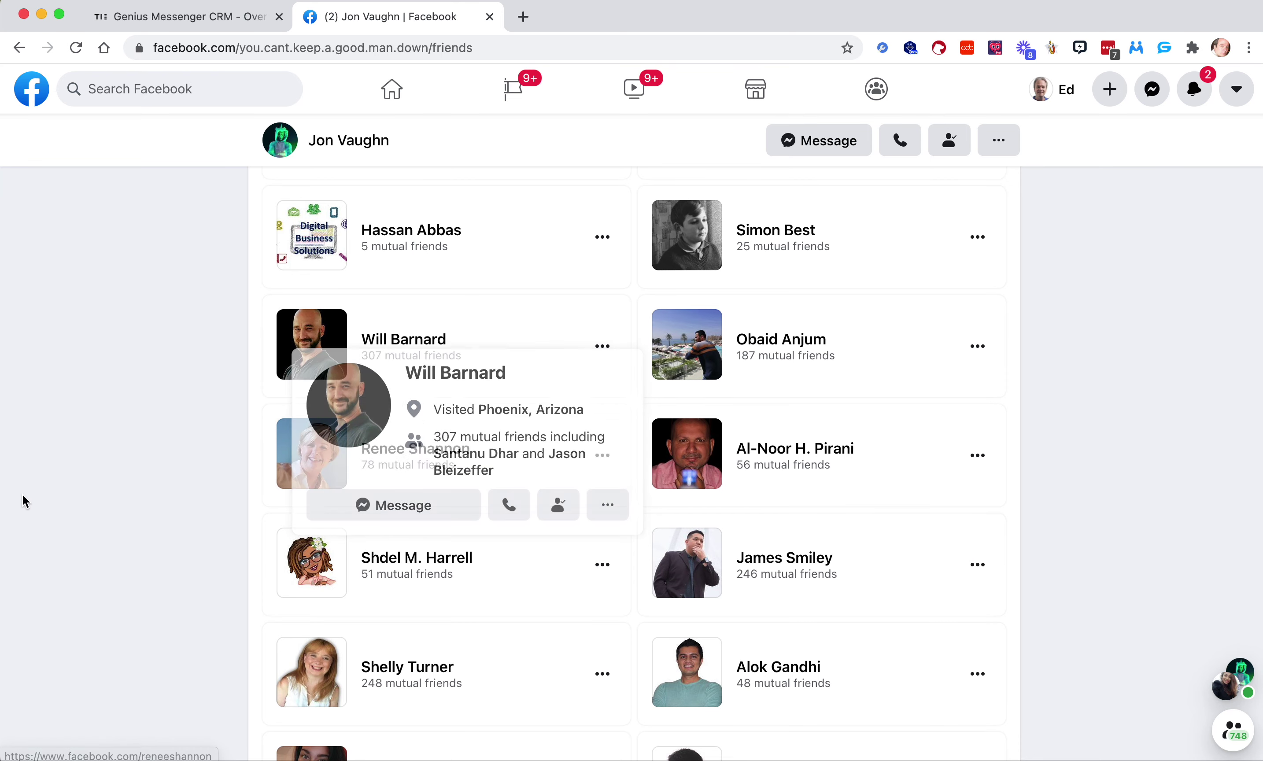
# - Open a listed friend's profile and examine which categories of friends its friends list offers
pyautogui.click(400, 450)
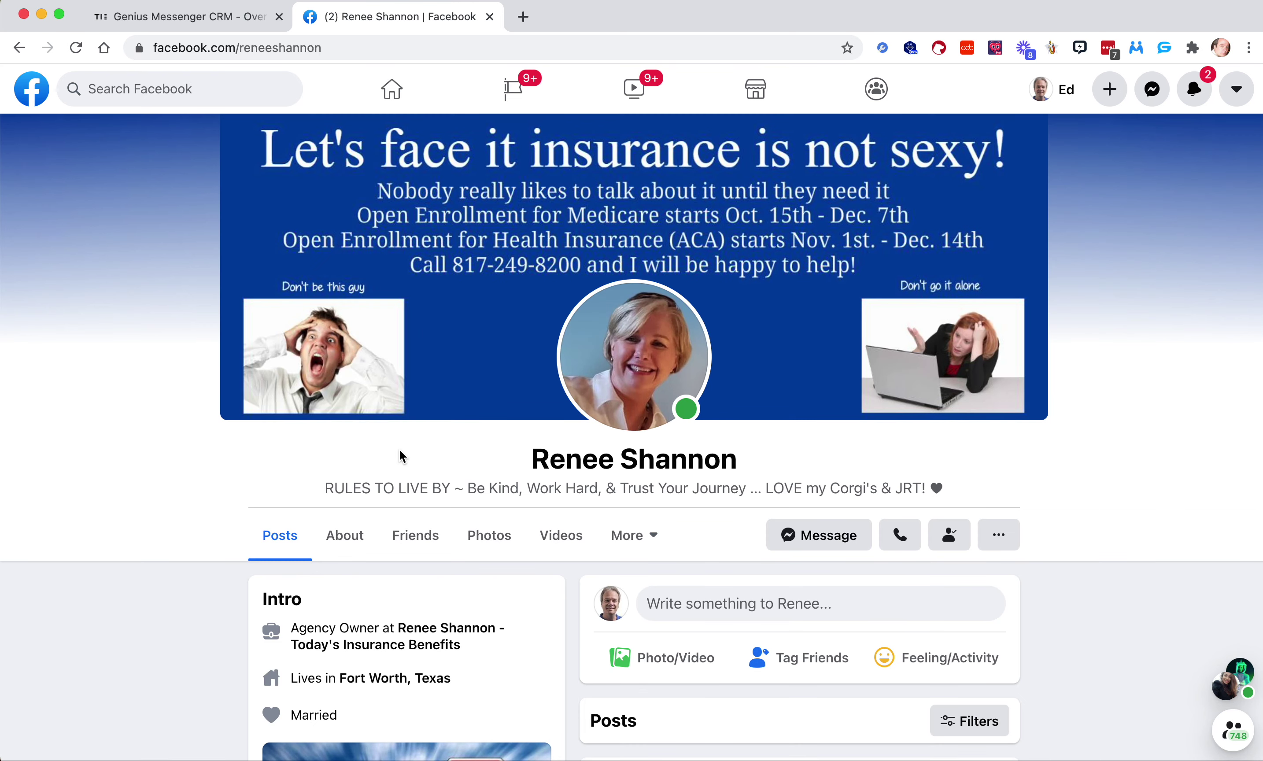
pyautogui.scroll(-3, 400, 452)
pyautogui.click(416, 372)
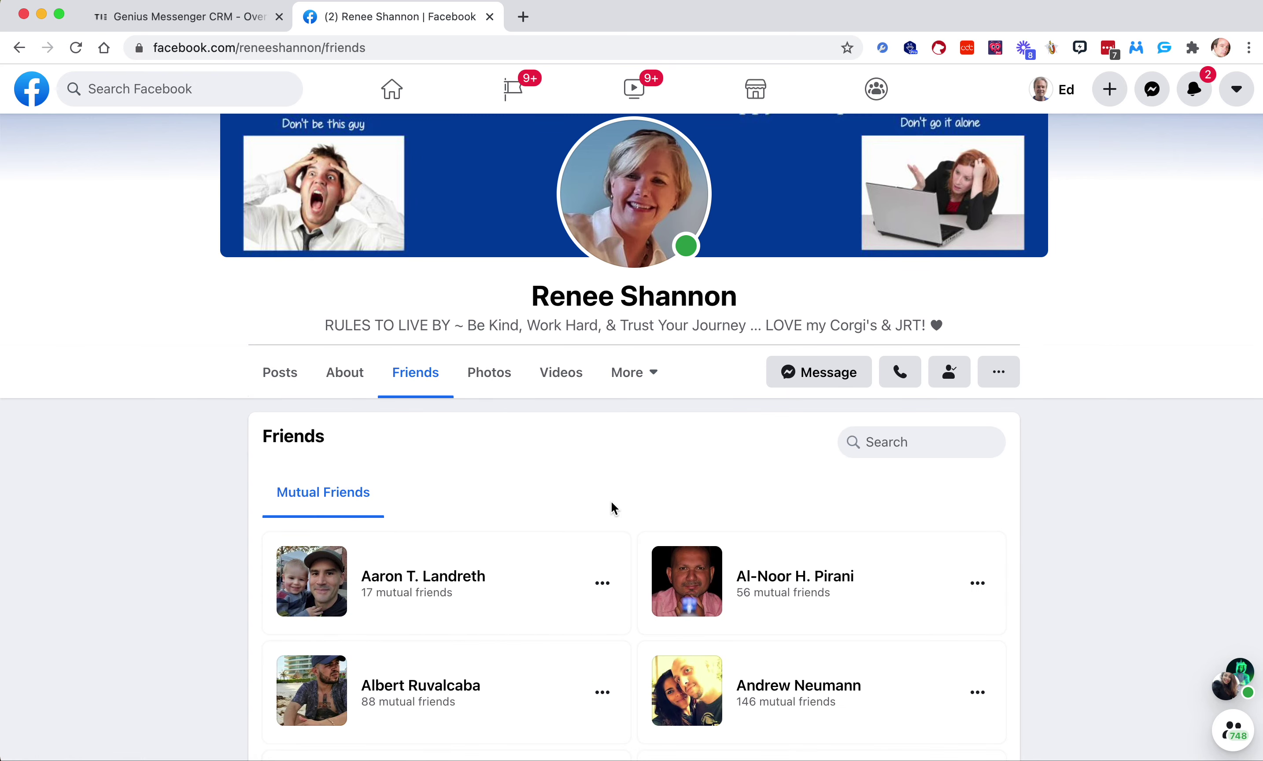
pyautogui.scroll(-4, 611, 501)
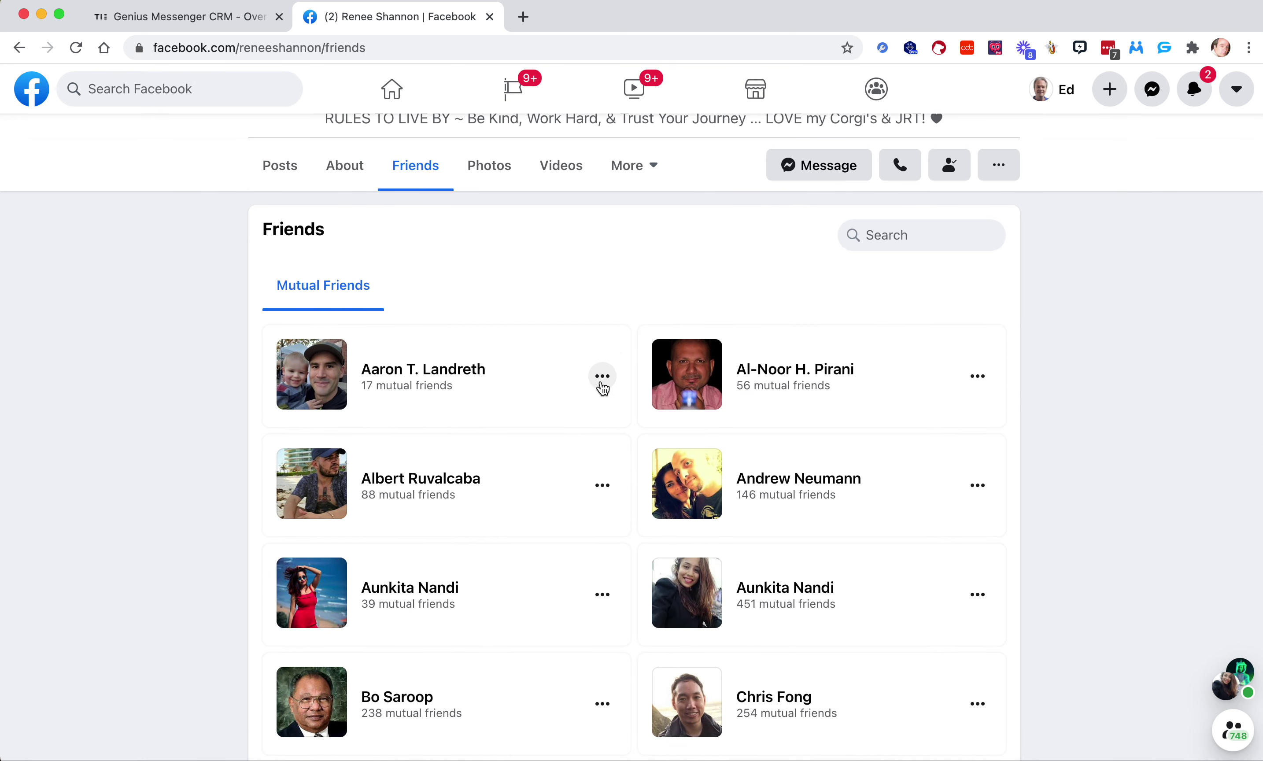
pyautogui.scroll(7, 410, 359)
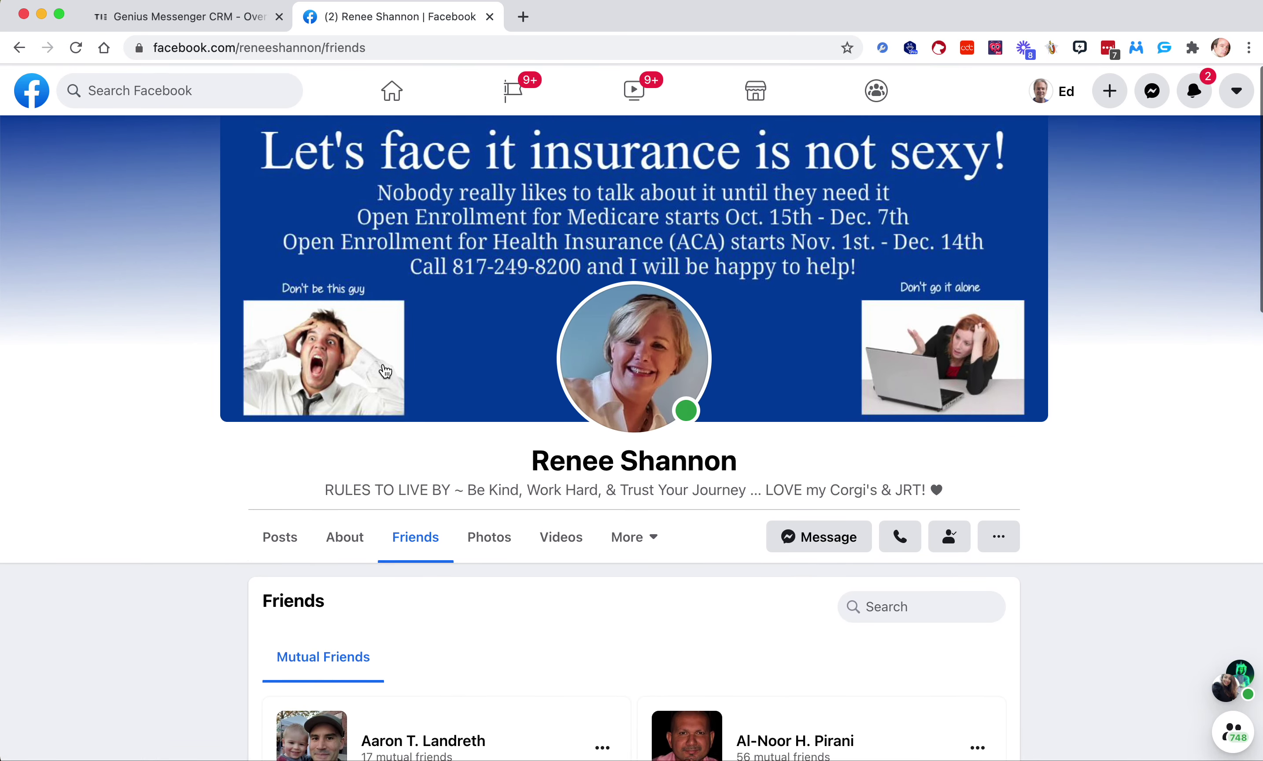
pyautogui.scroll(-4, 325, 489)
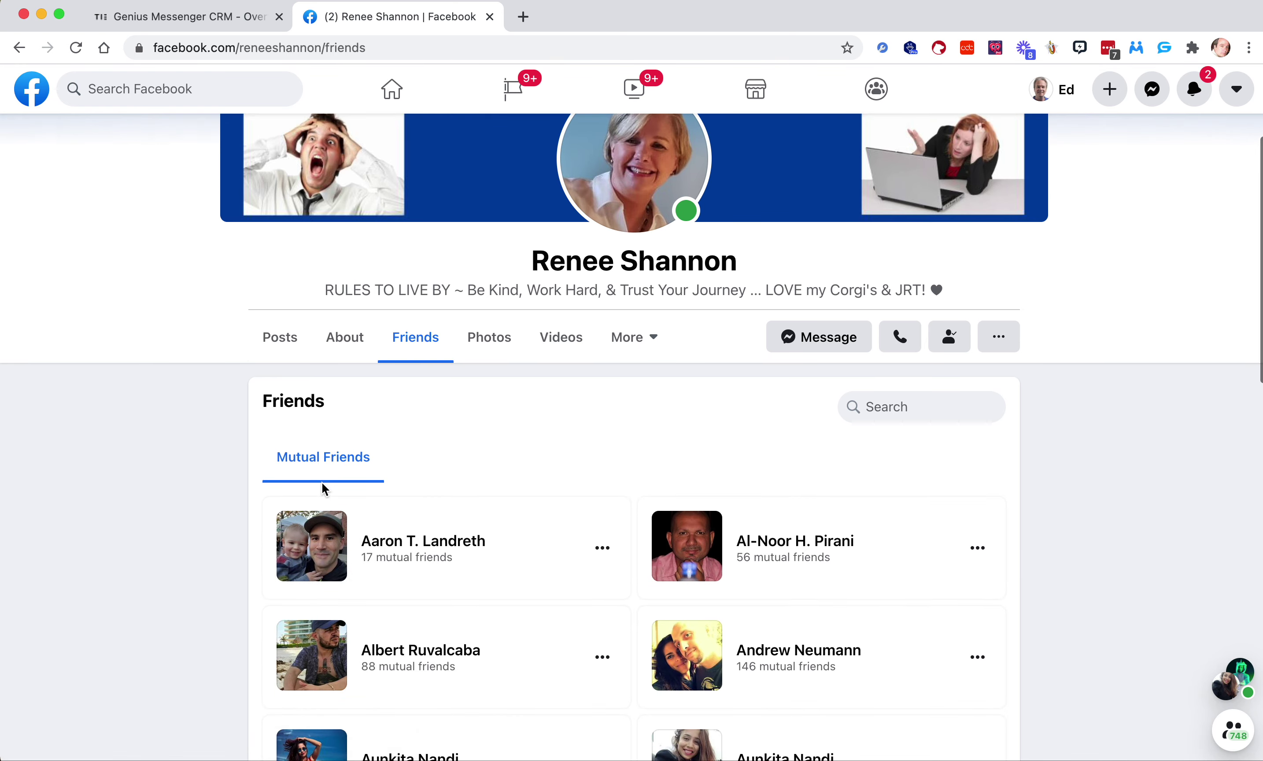
# - Open the profile of a listed mutual friend and display that person's full friends list
pyautogui.click(806, 541)
pyautogui.scroll(-5, 577, 524)
pyautogui.scroll(1, 443, 277)
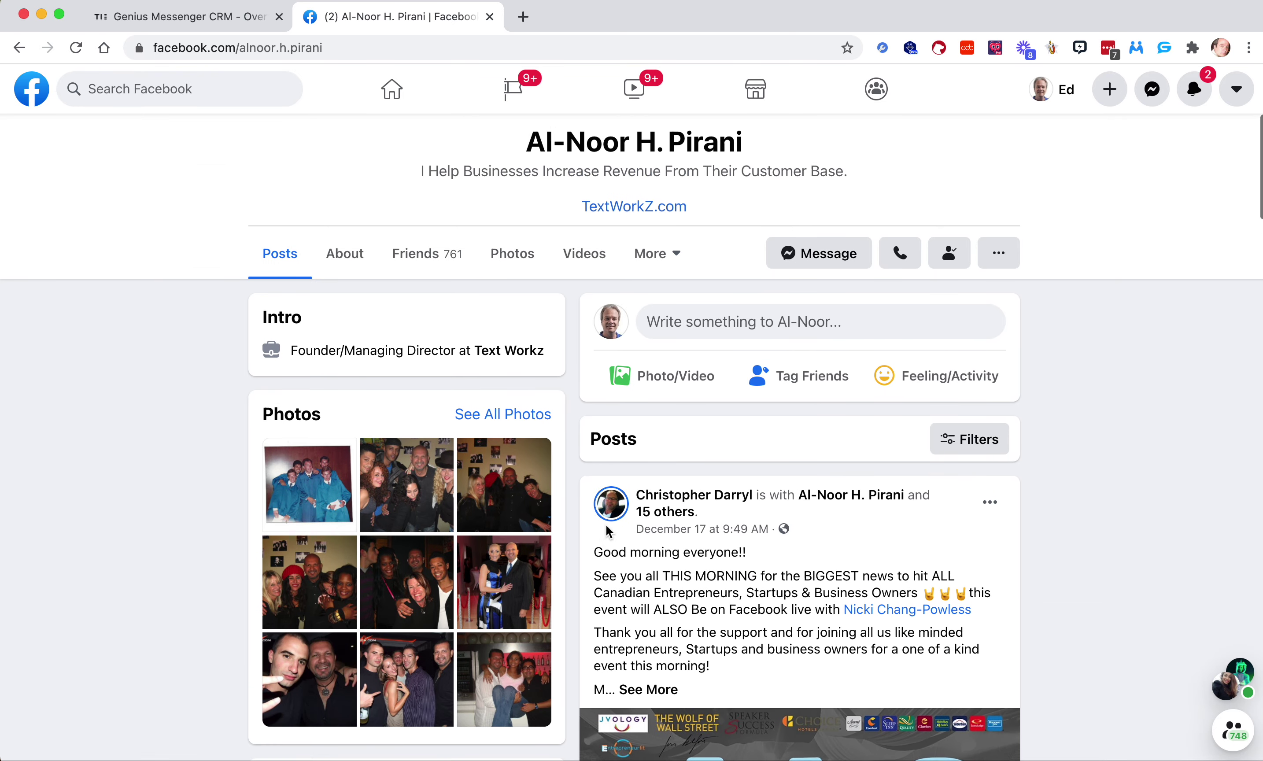
pyautogui.click(443, 277)
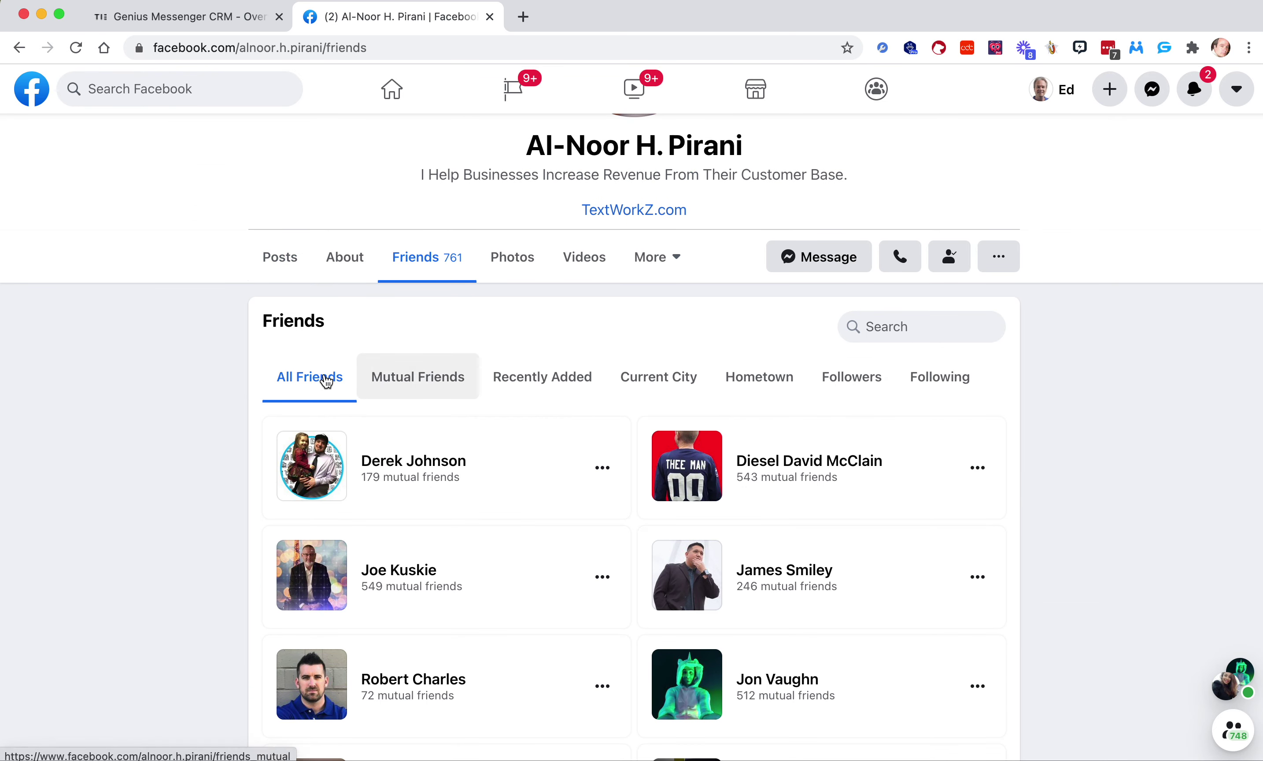
# - Look through the profile's friends list down to the people who can still be added as friends
pyautogui.scroll(-20, 285, 512)
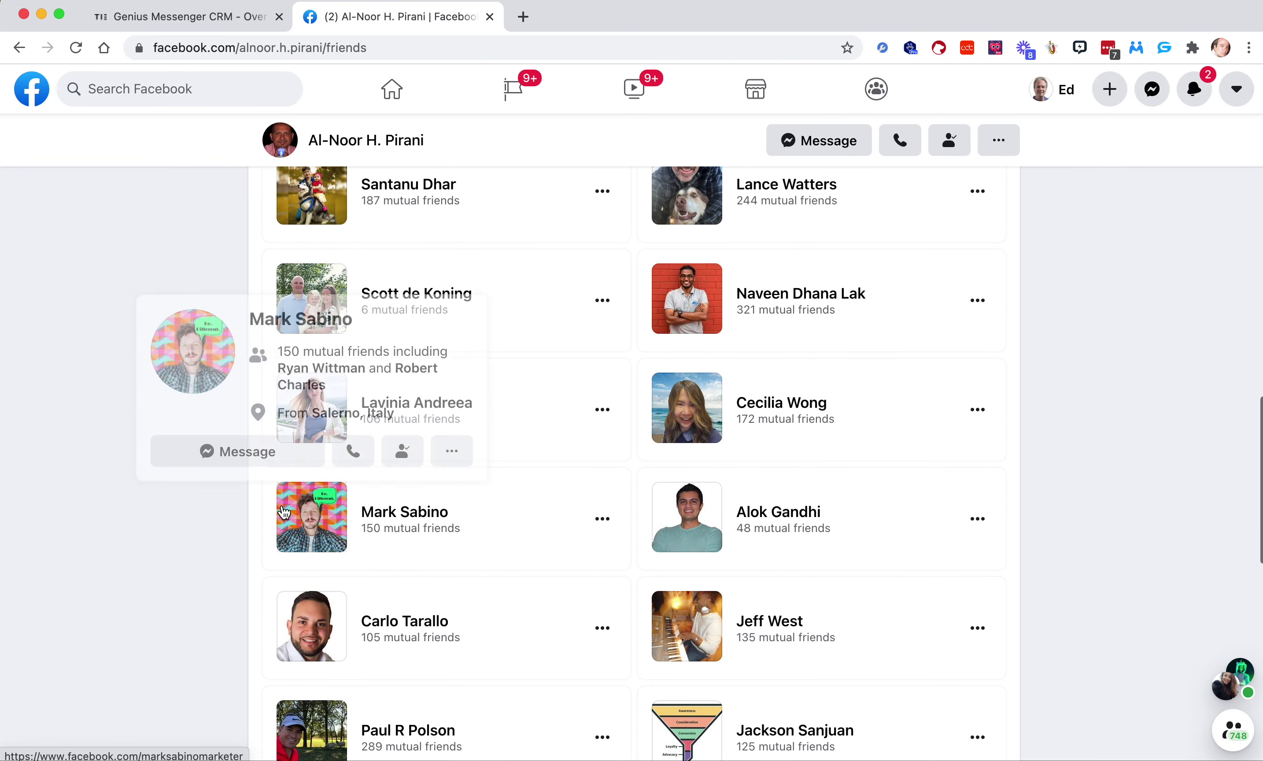
pyautogui.scroll(-20, 285, 512)
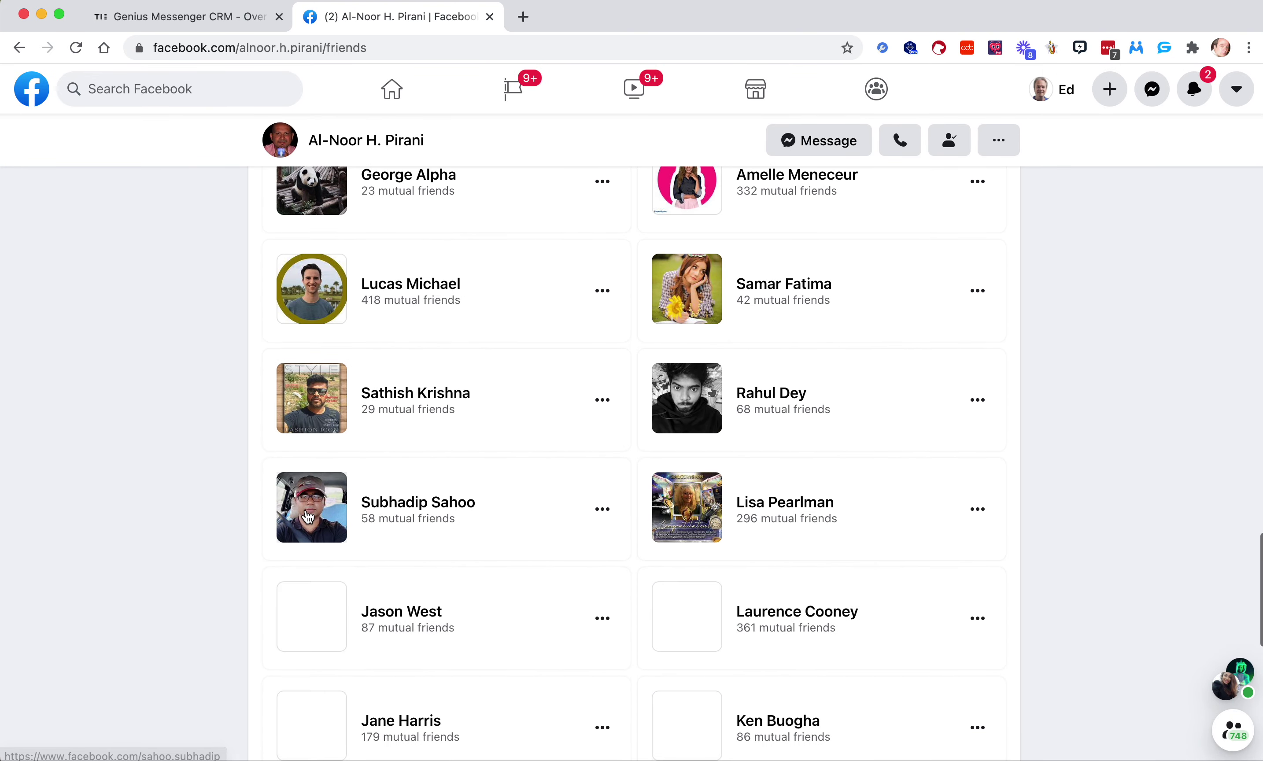
pyautogui.scroll(-3, 306, 510)
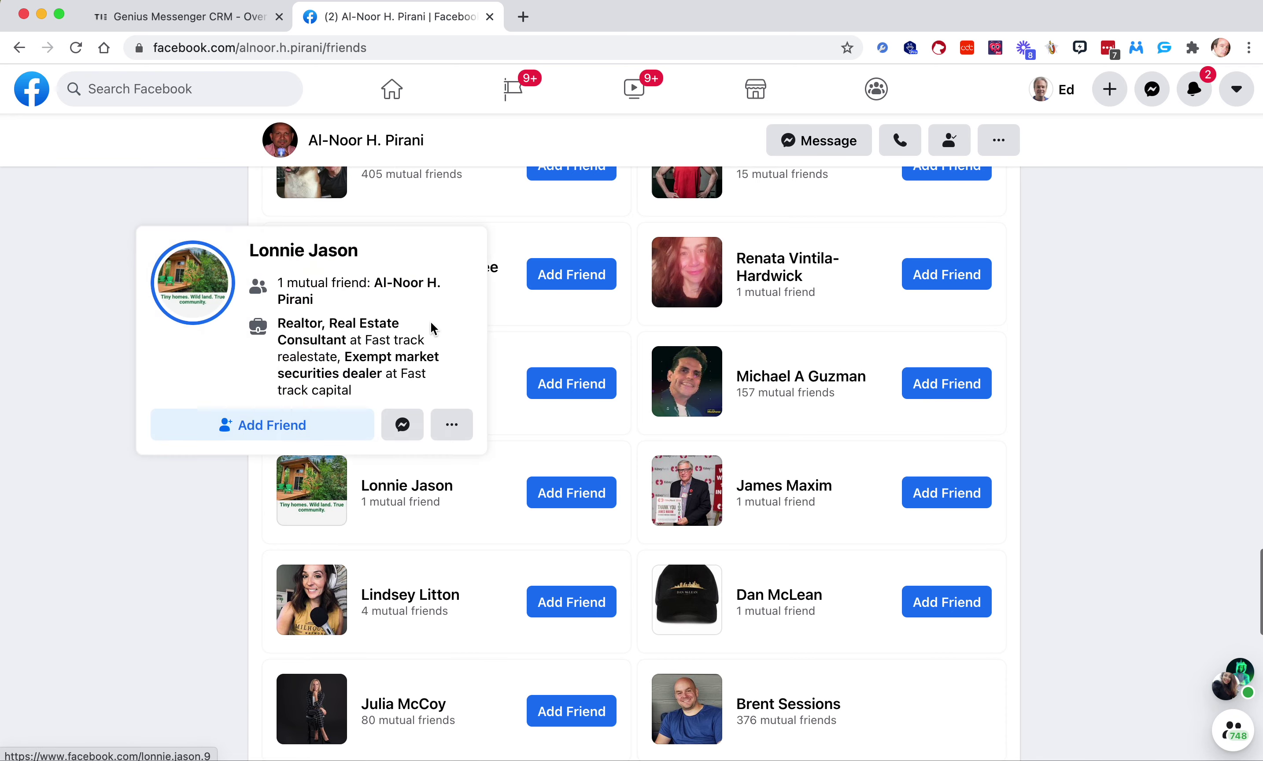
pyautogui.scroll(10, 434, 328)
pyautogui.scroll(-4, 587, 457)
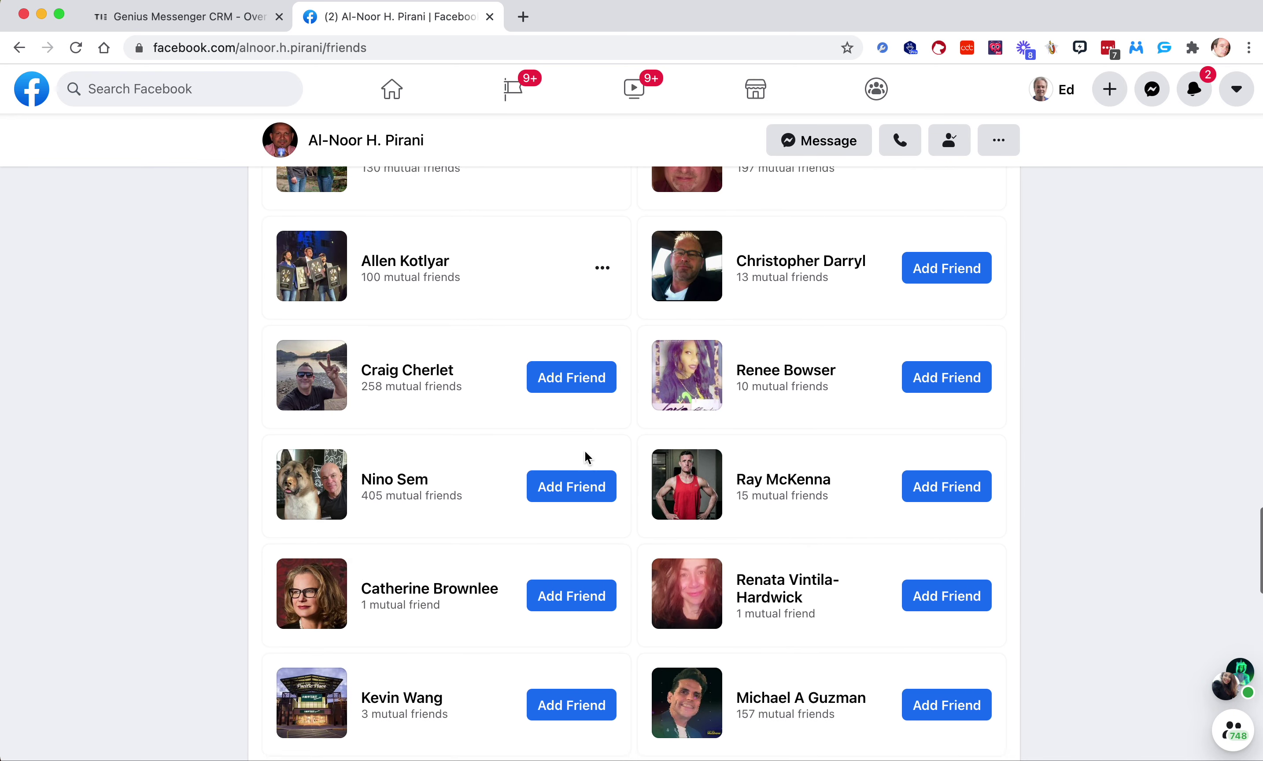
# - Set Genius Connector's requests limit to Infinite and run it on this friends list
pyautogui.click(1143, 50)
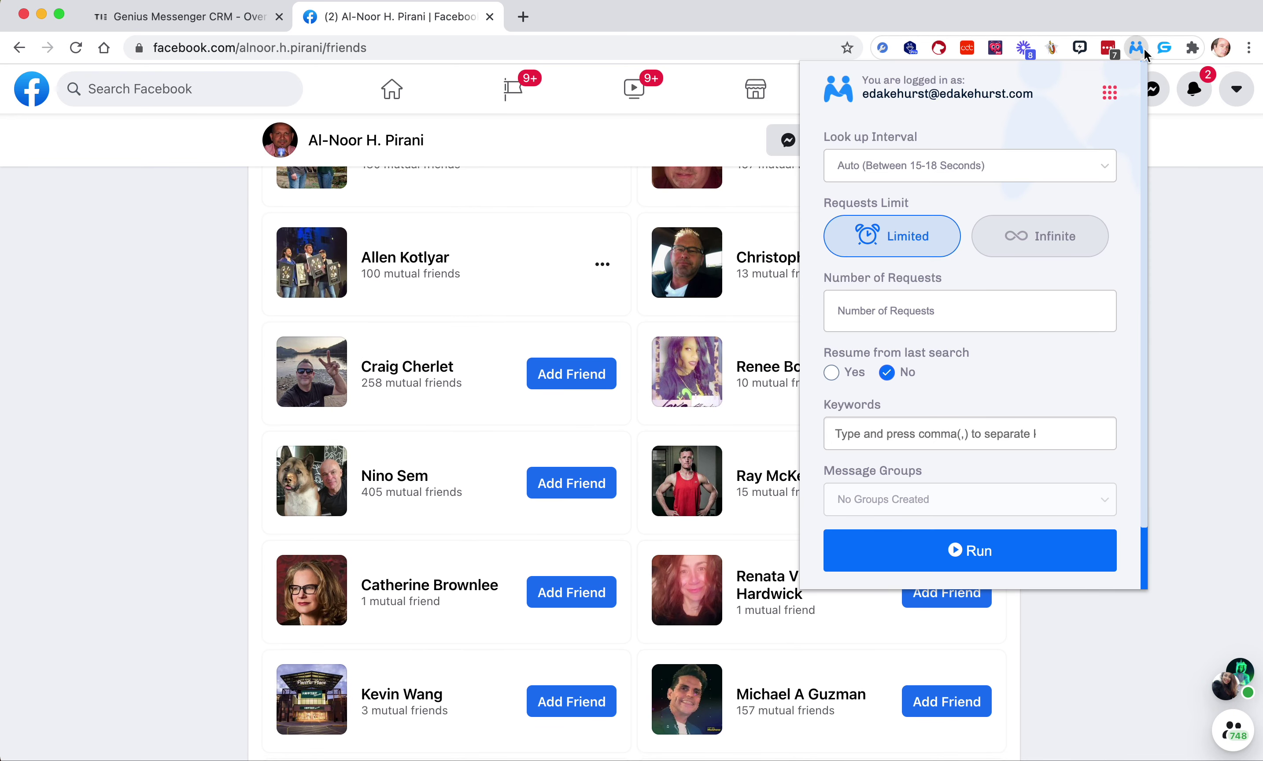
pyautogui.click(976, 547)
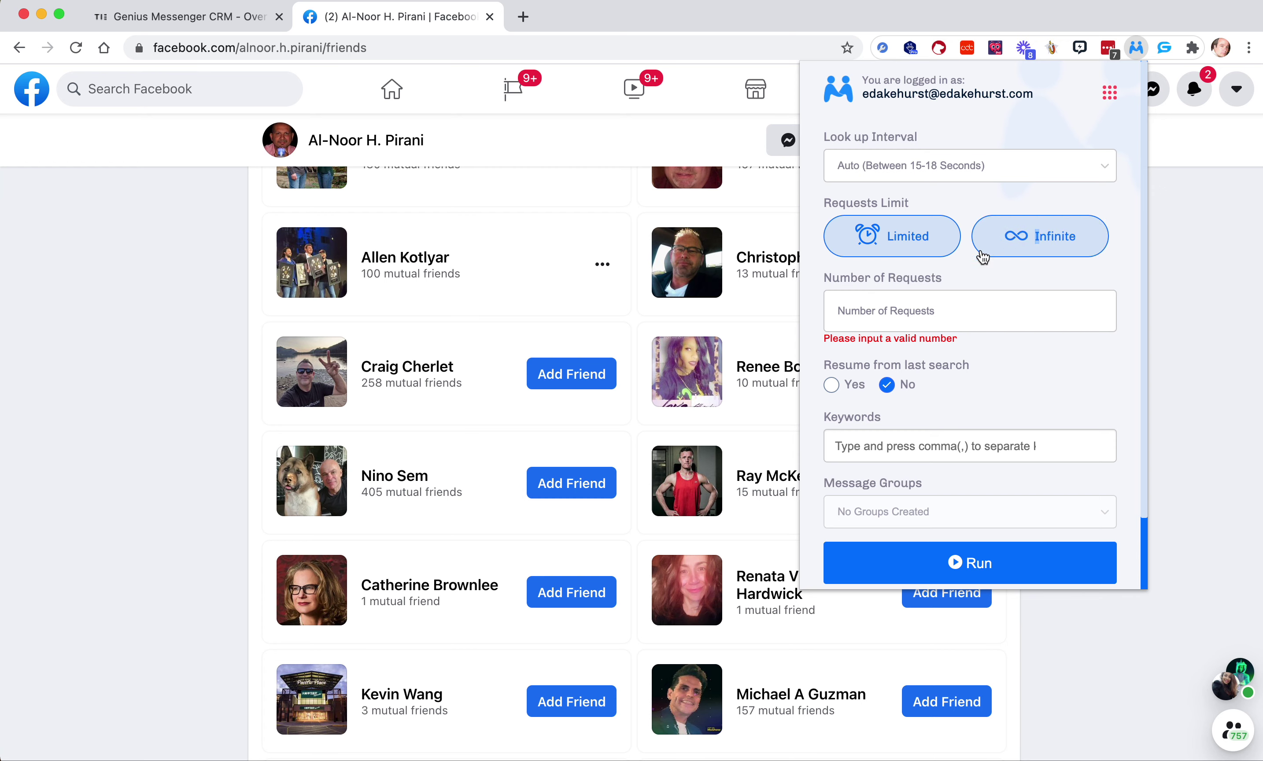
pyautogui.click(1021, 247)
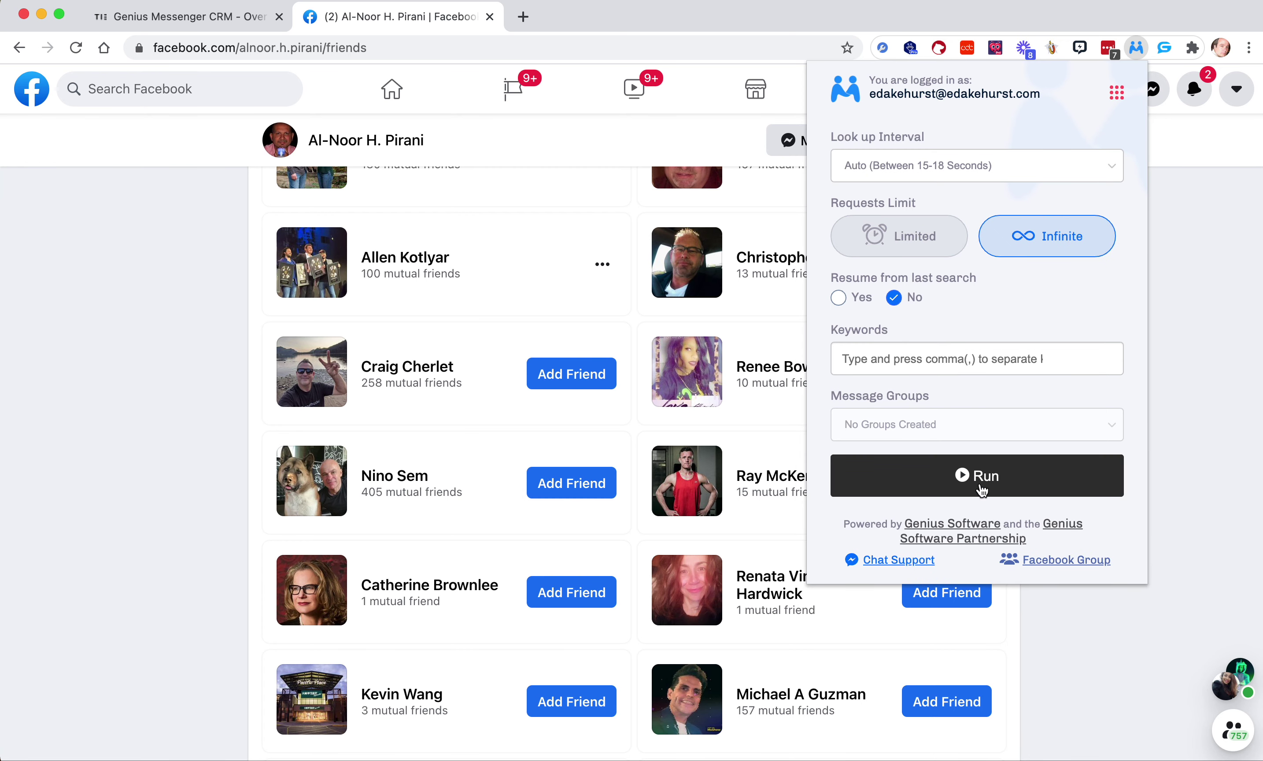
pyautogui.click(977, 485)
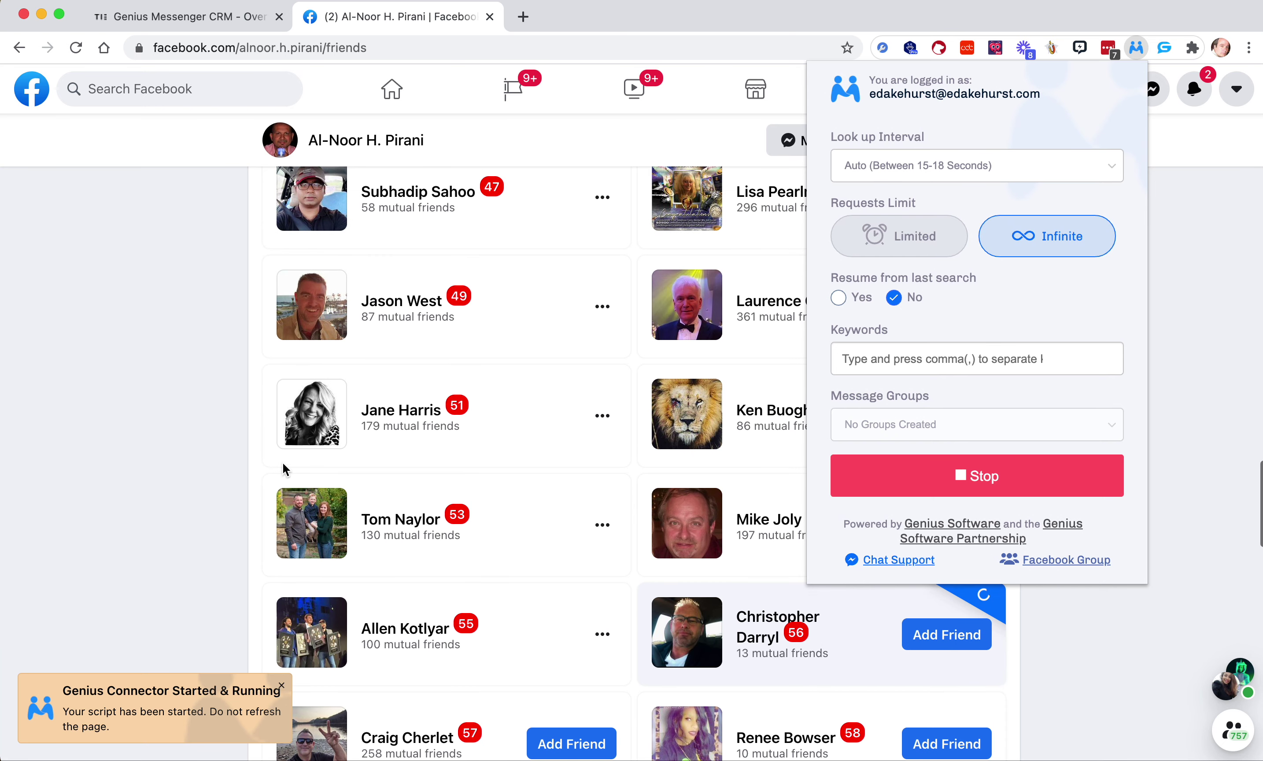
# - Stop the Genius Connector run, close its popup and look through the numbered friends list
pyautogui.click(953, 492)
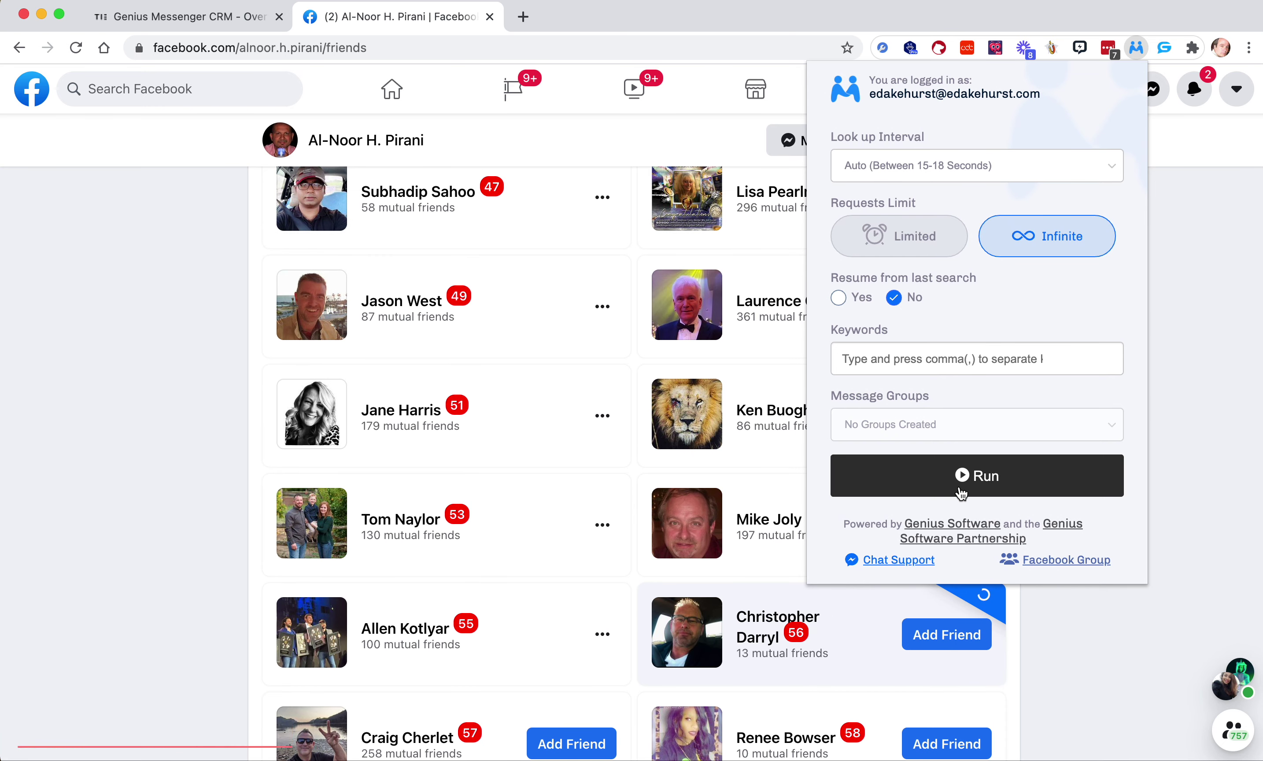
pyautogui.scroll(-1, 1048, 676)
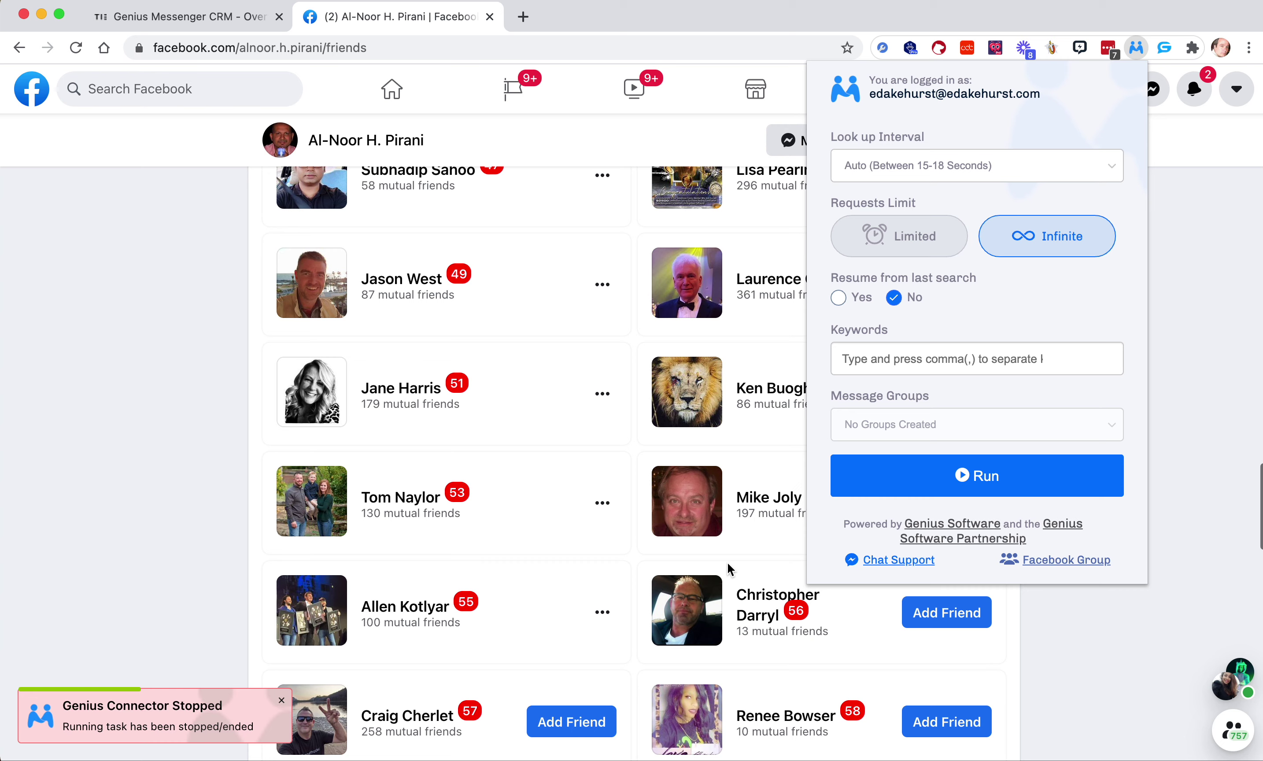
pyautogui.click(383, 212)
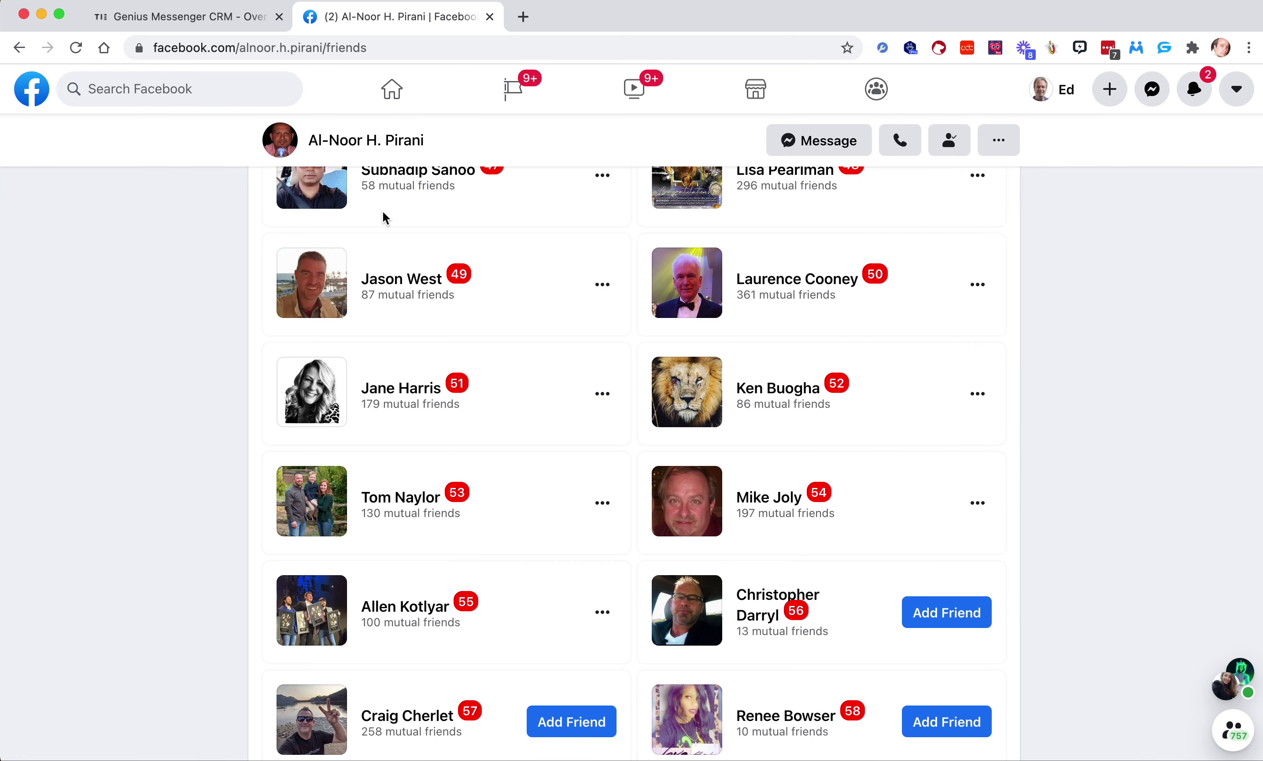
pyautogui.scroll(5, 383, 213)
pyautogui.scroll(-4, 547, 313)
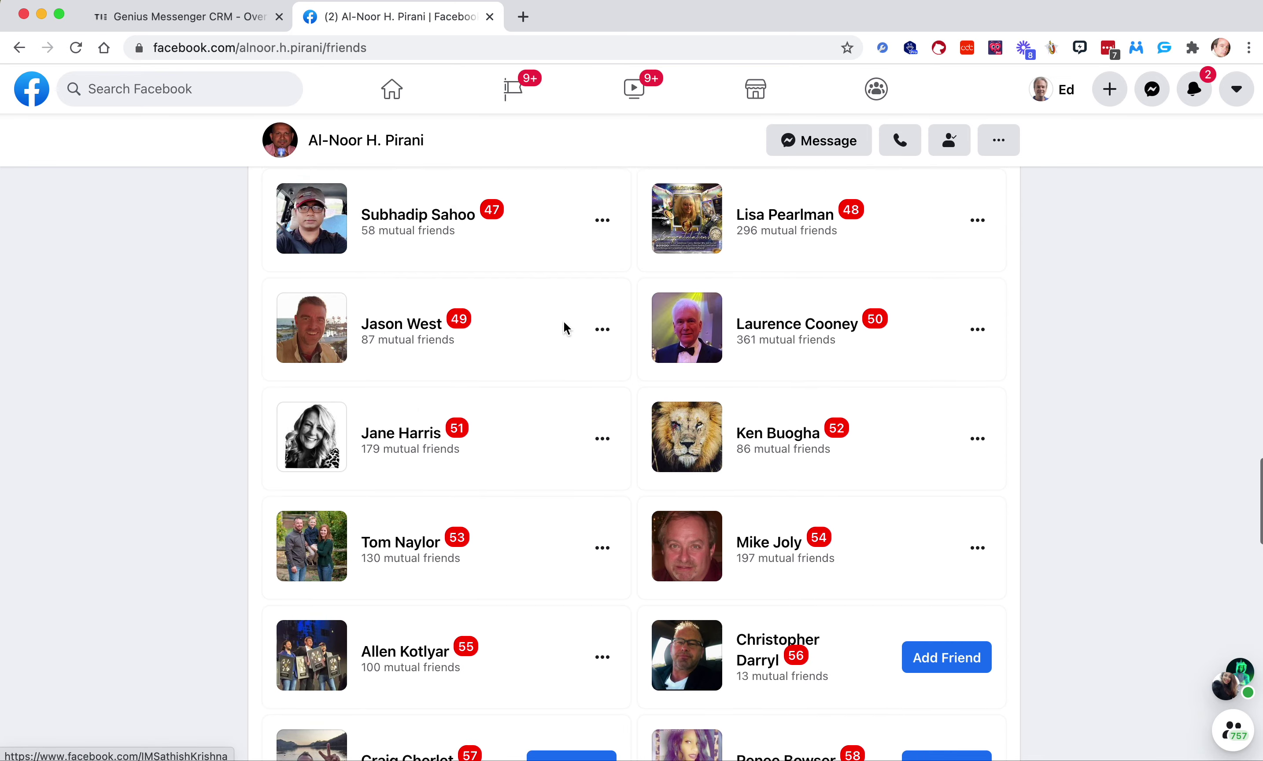
pyautogui.scroll(-7, 565, 328)
pyautogui.scroll(-1, 891, 377)
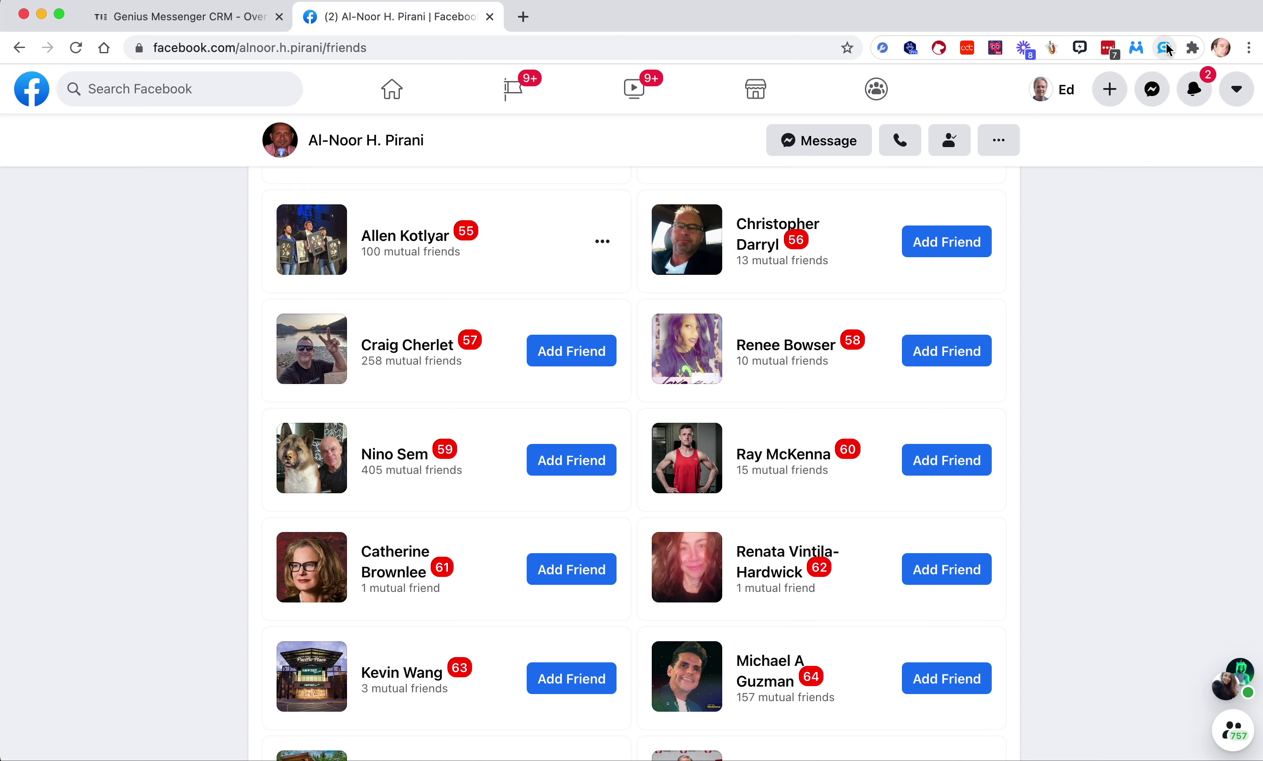
# - Delete all pending friend requests with Genius Connector from the home feed and close the Sent Requests page
pyautogui.click(391, 88)
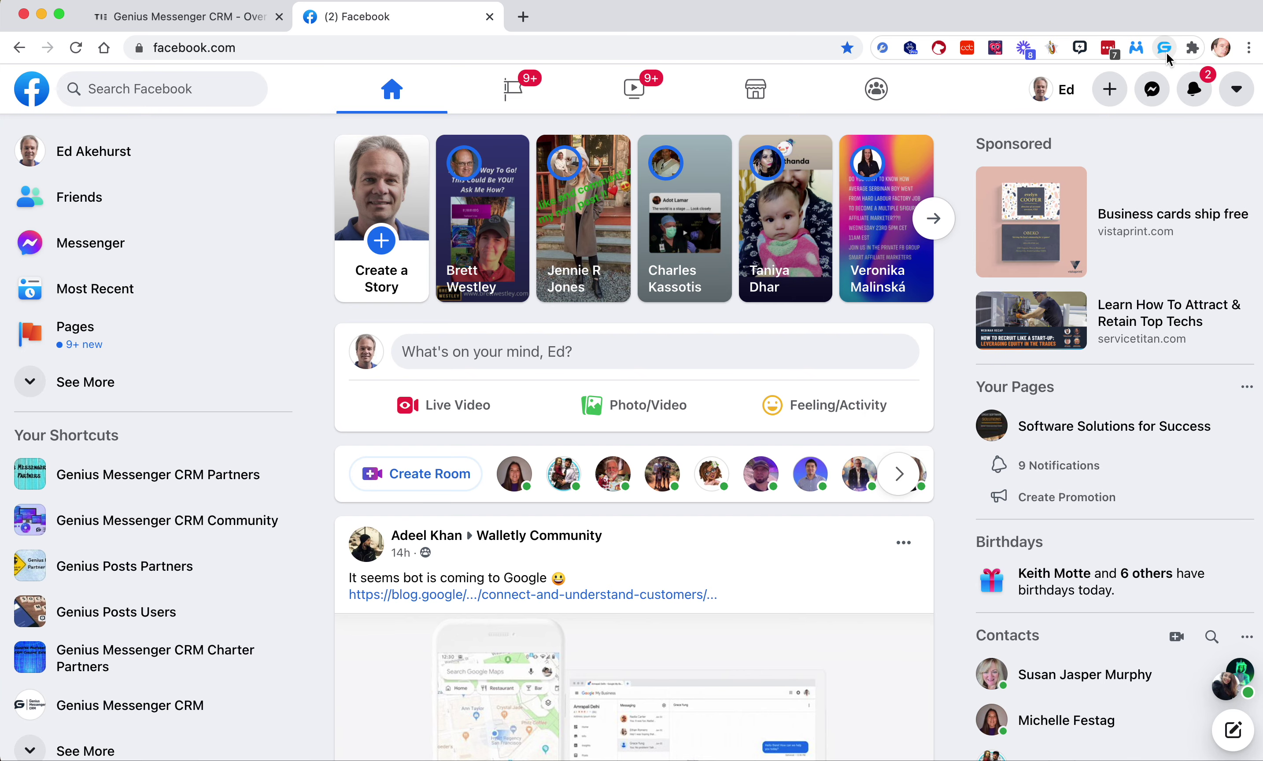
pyautogui.click(1136, 48)
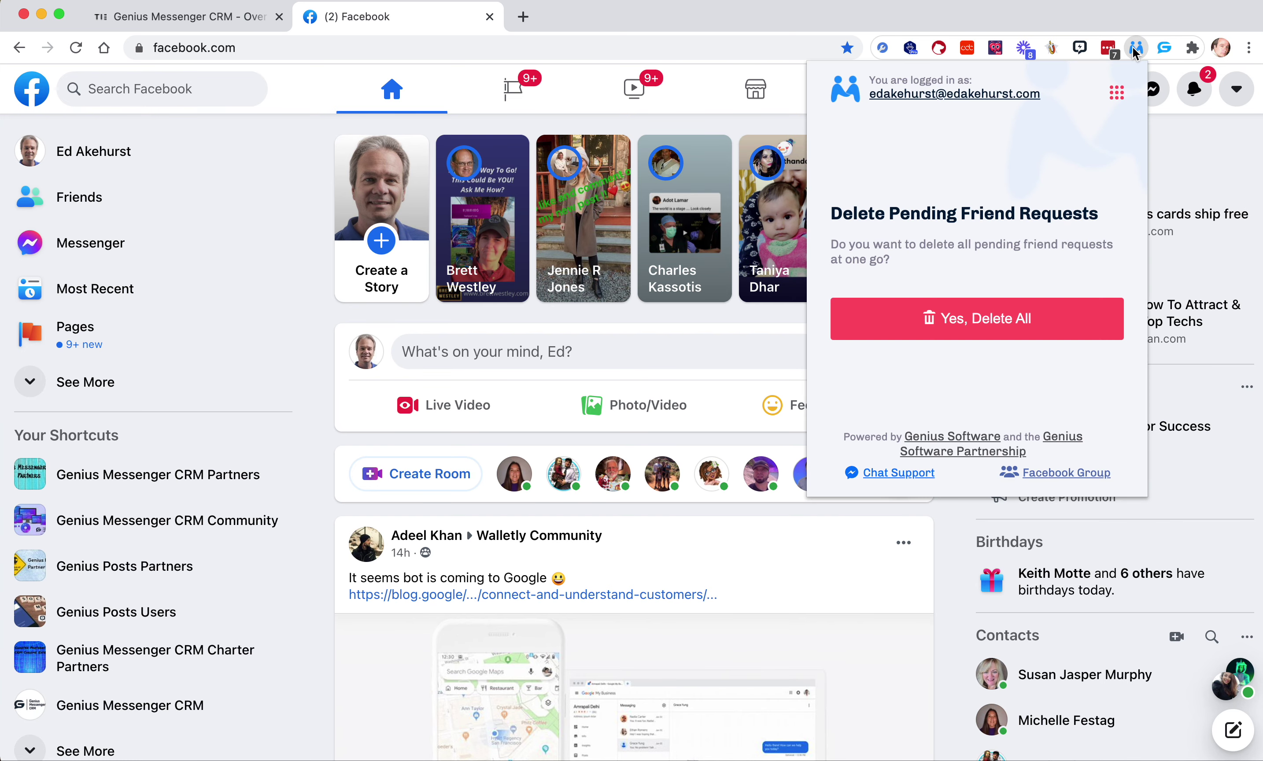
pyautogui.click(1004, 308)
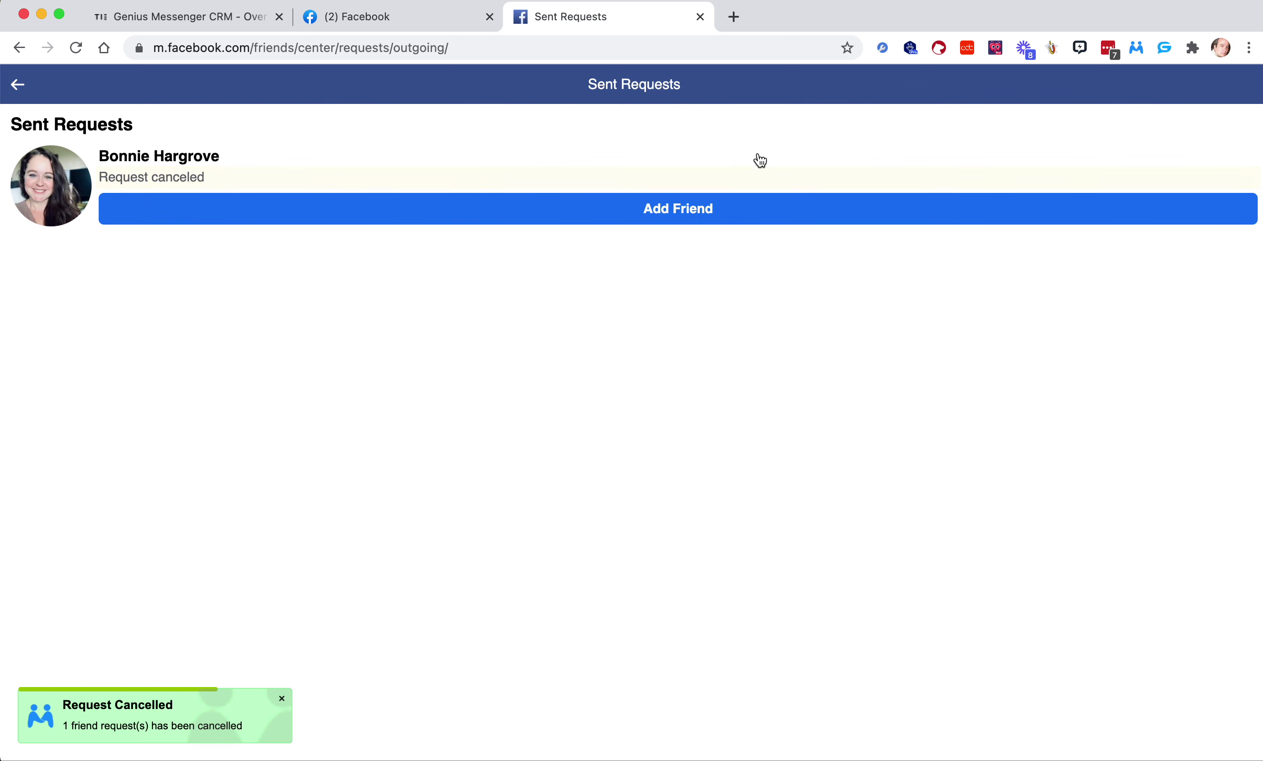
pyautogui.click(701, 18)
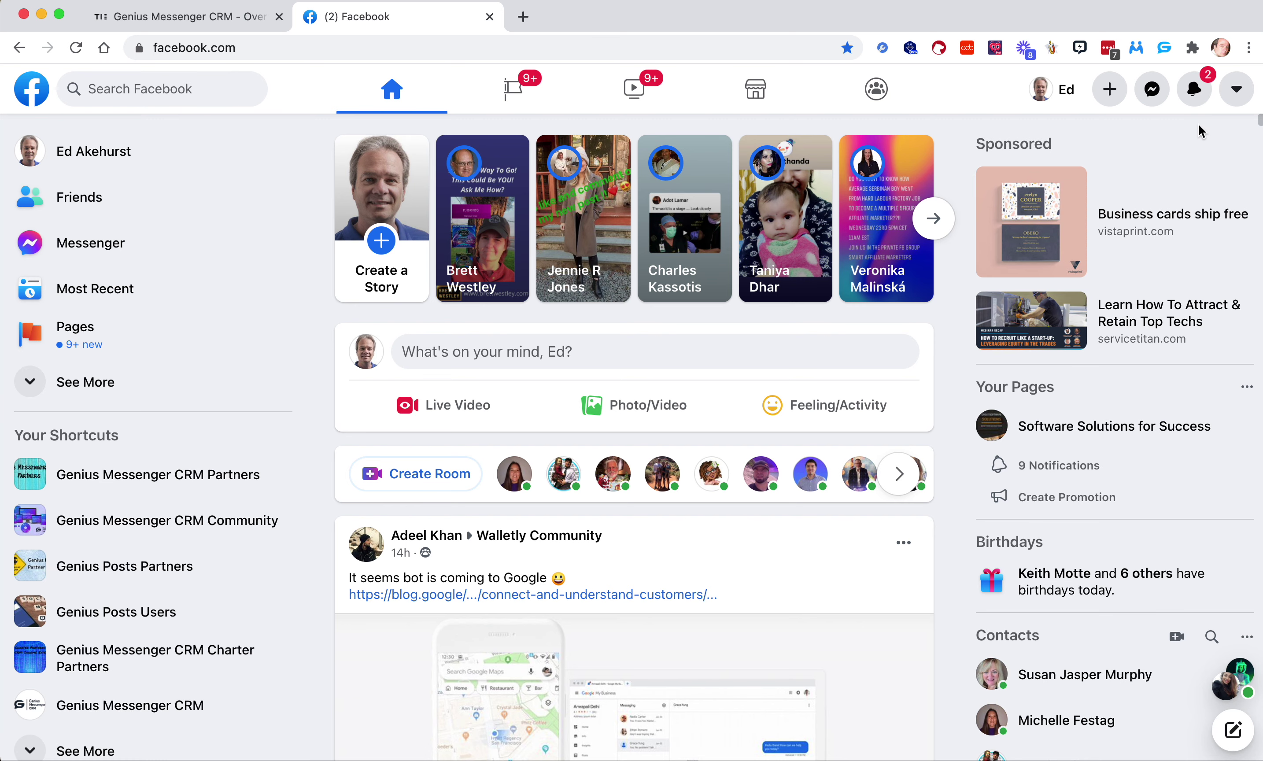
# - Reopen Genius Connector and review the options in its main menu
pyautogui.click(1137, 47)
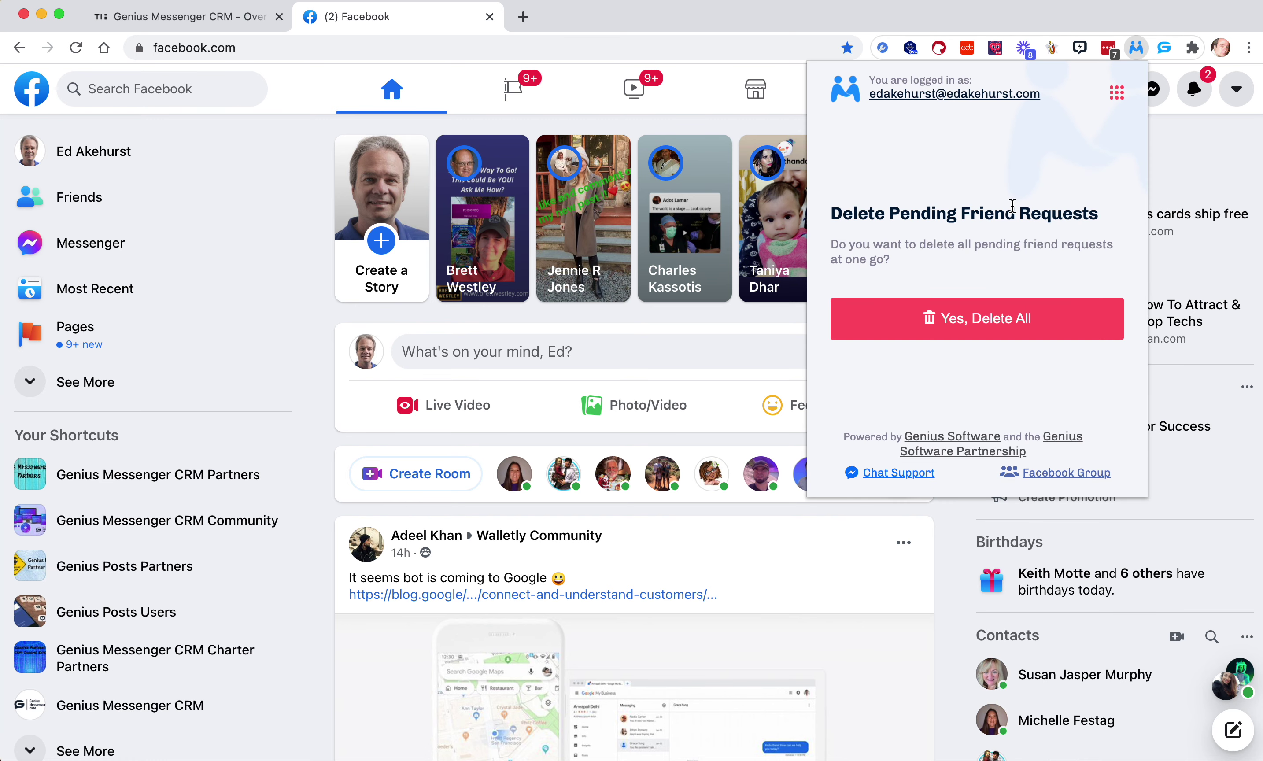
pyautogui.click(1118, 95)
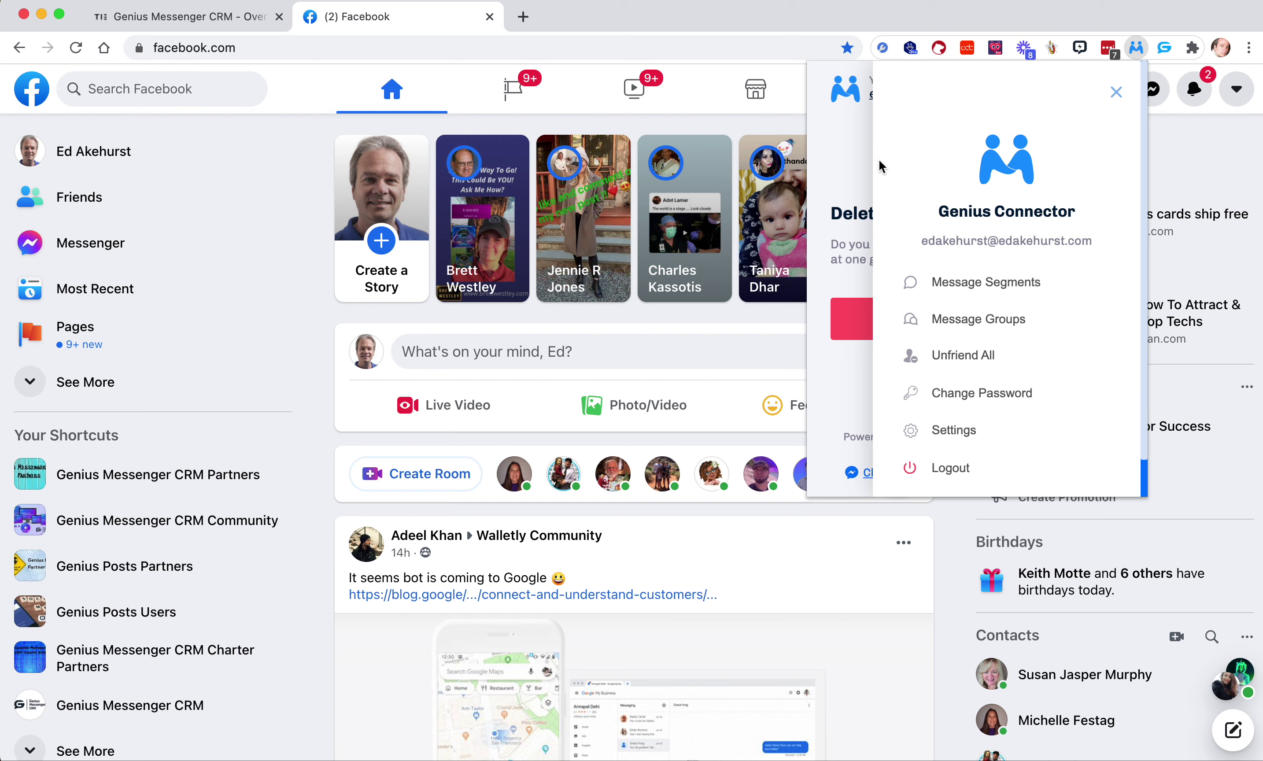
pyautogui.click(1117, 93)
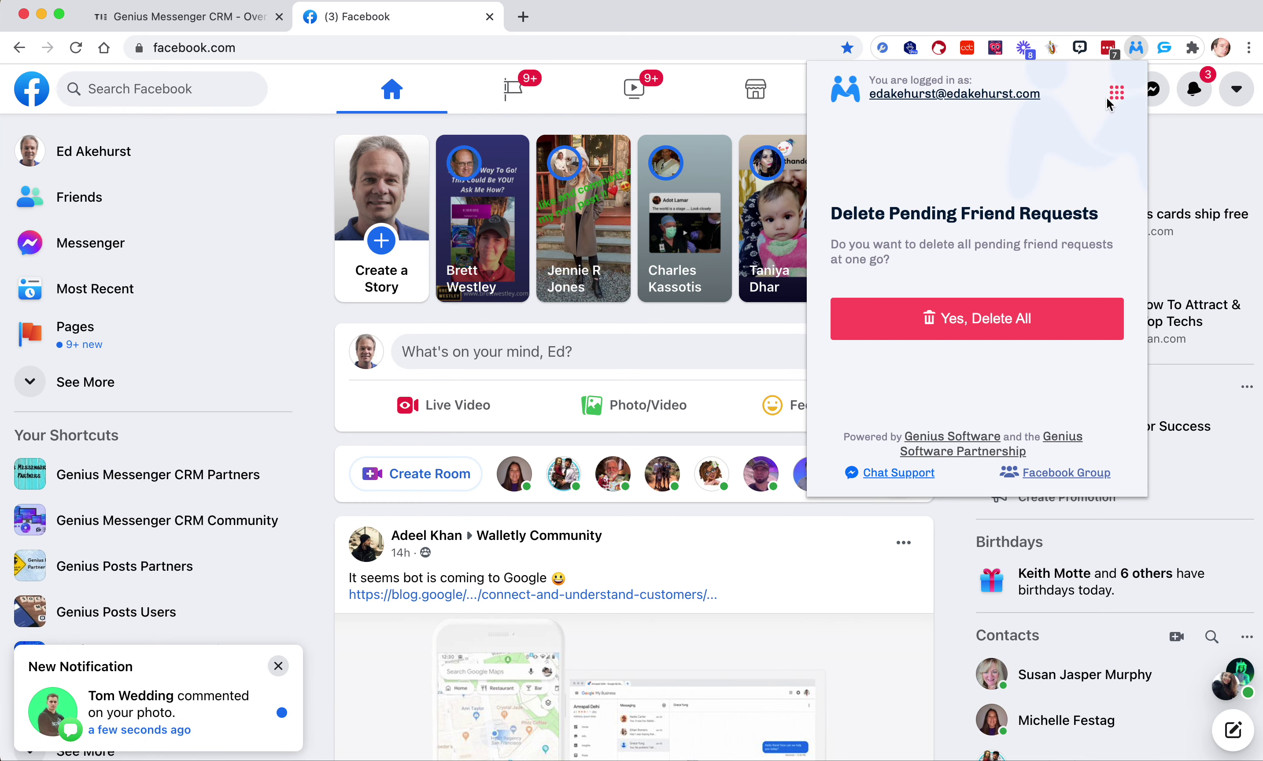
# - Start a new message segment titled "Intro" and add "Hi!" as its first message block
pyautogui.click(1117, 93)
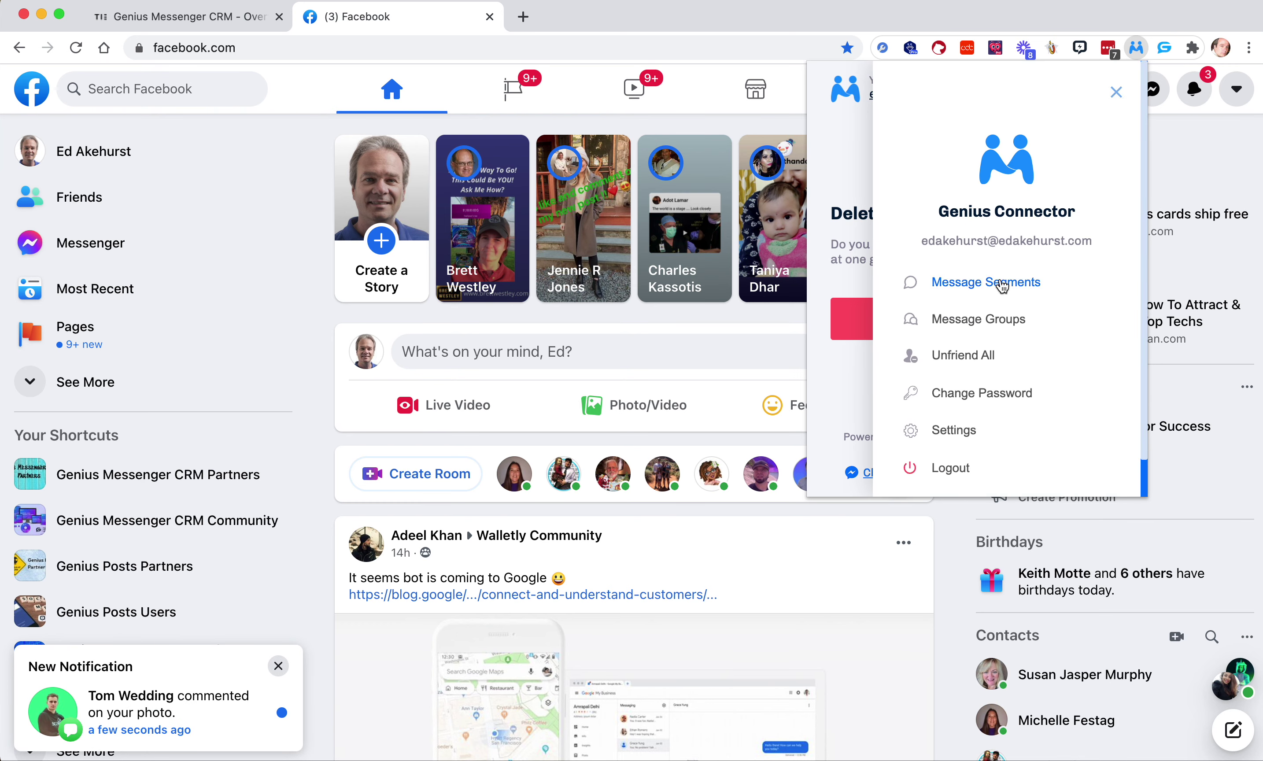
pyautogui.click(1003, 286)
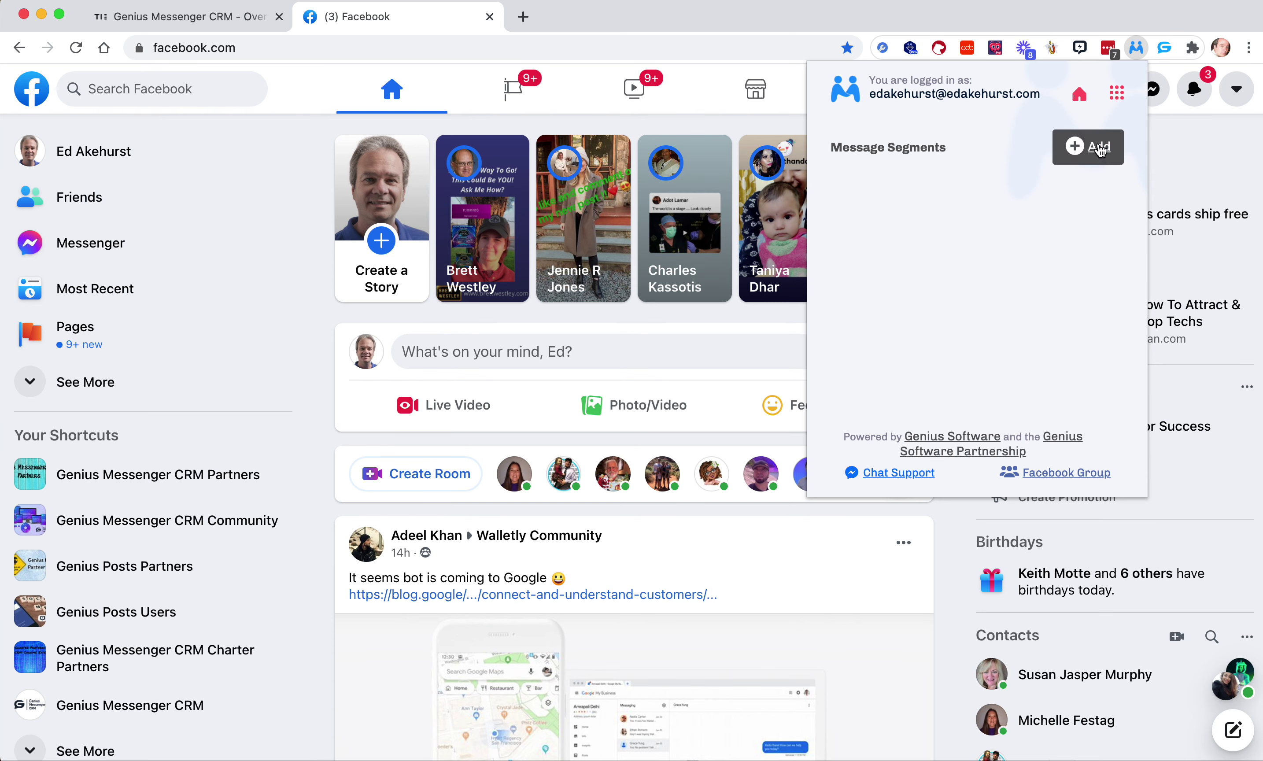
pyautogui.click(1100, 149)
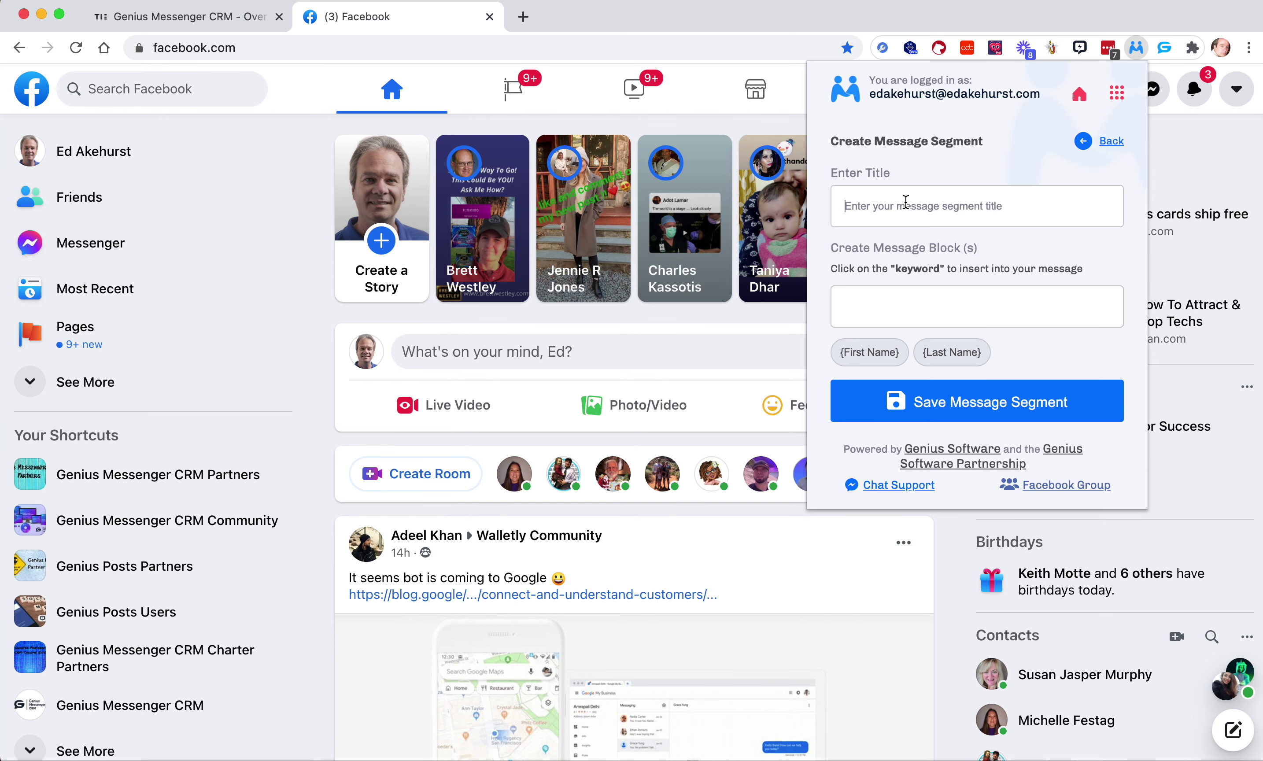
pyautogui.write('Intro')
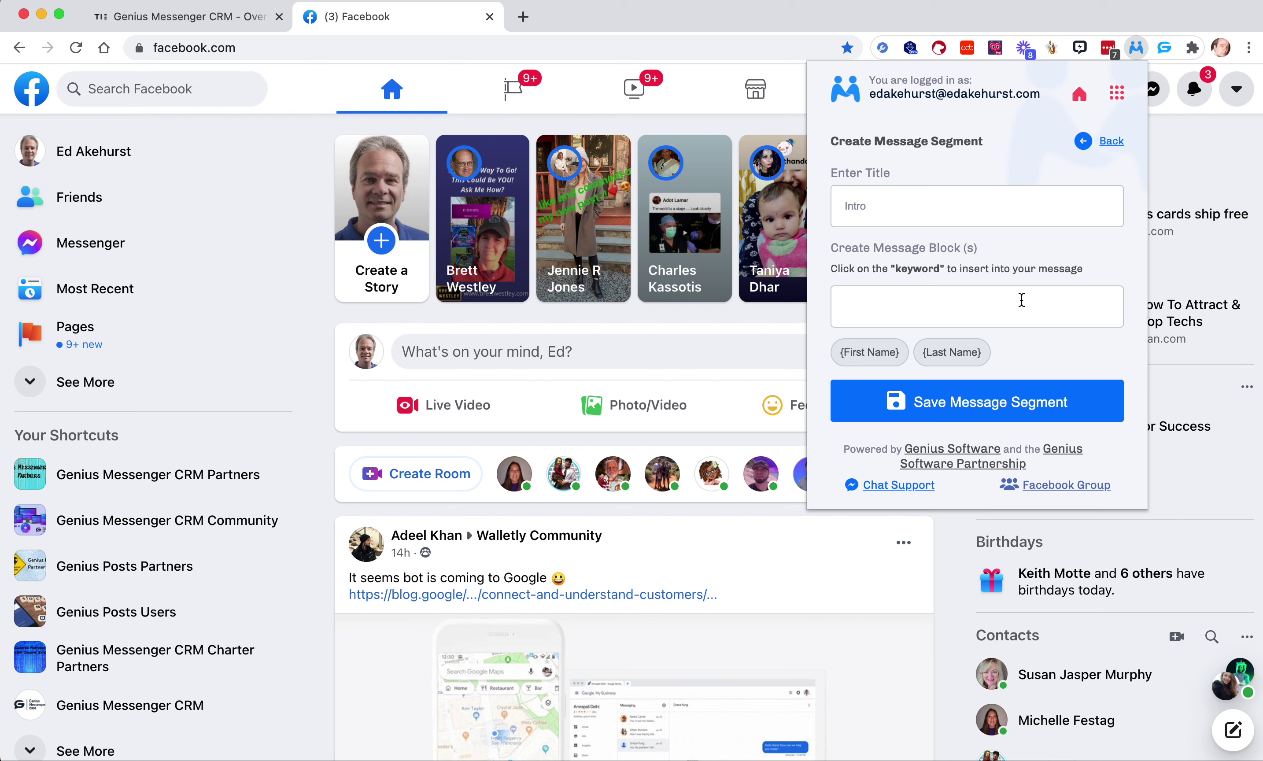
pyautogui.write('Hi!')
pyautogui.click(1106, 318)
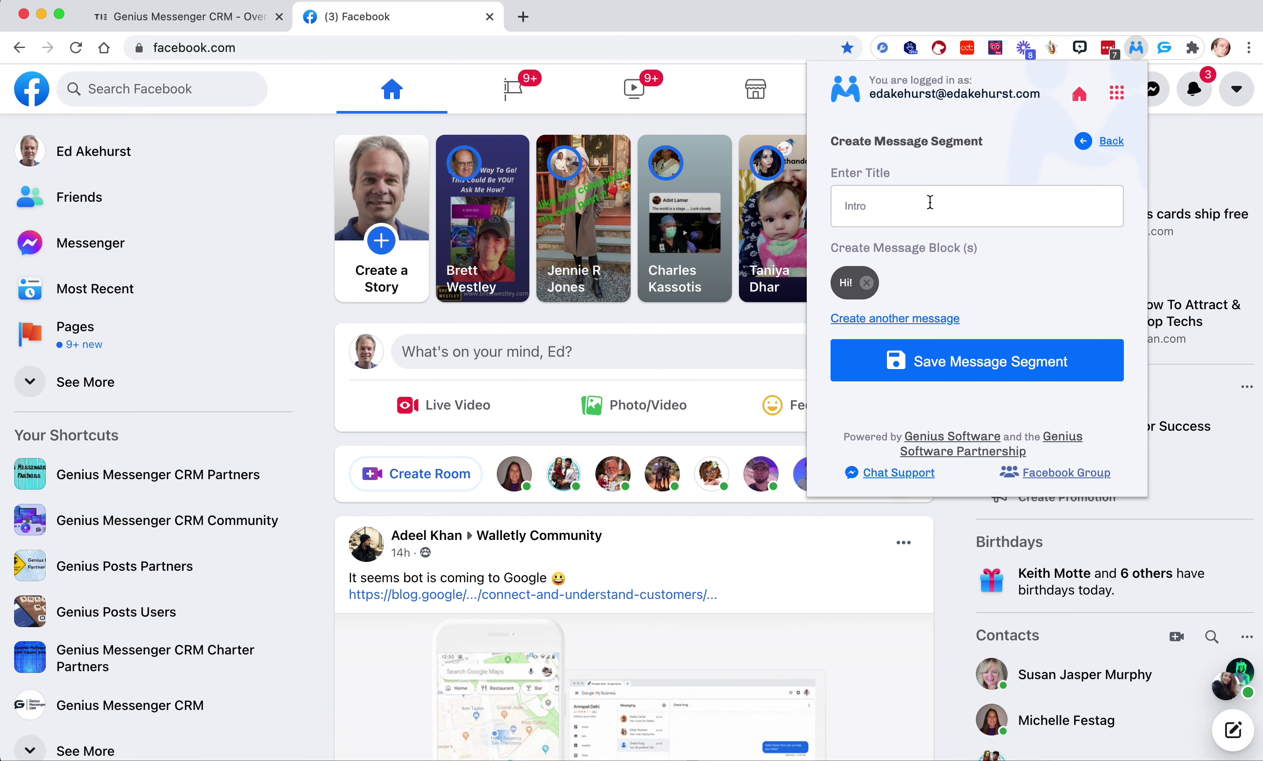
# - Add a second message block reading "Greetings!" to the Intro segment
pyautogui.click(930, 324)
pyautogui.click(922, 362)
pyautogui.write('Greetings')
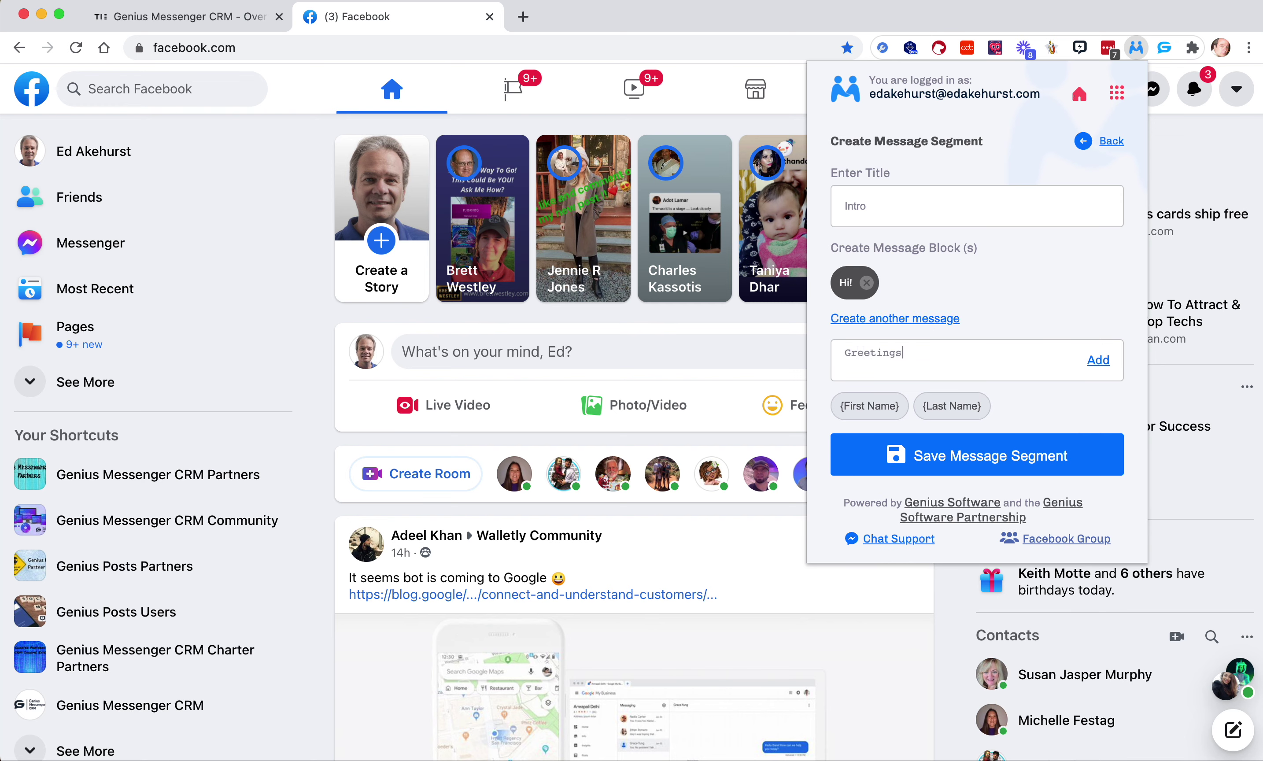
pyautogui.write('!')
pyautogui.click(1098, 360)
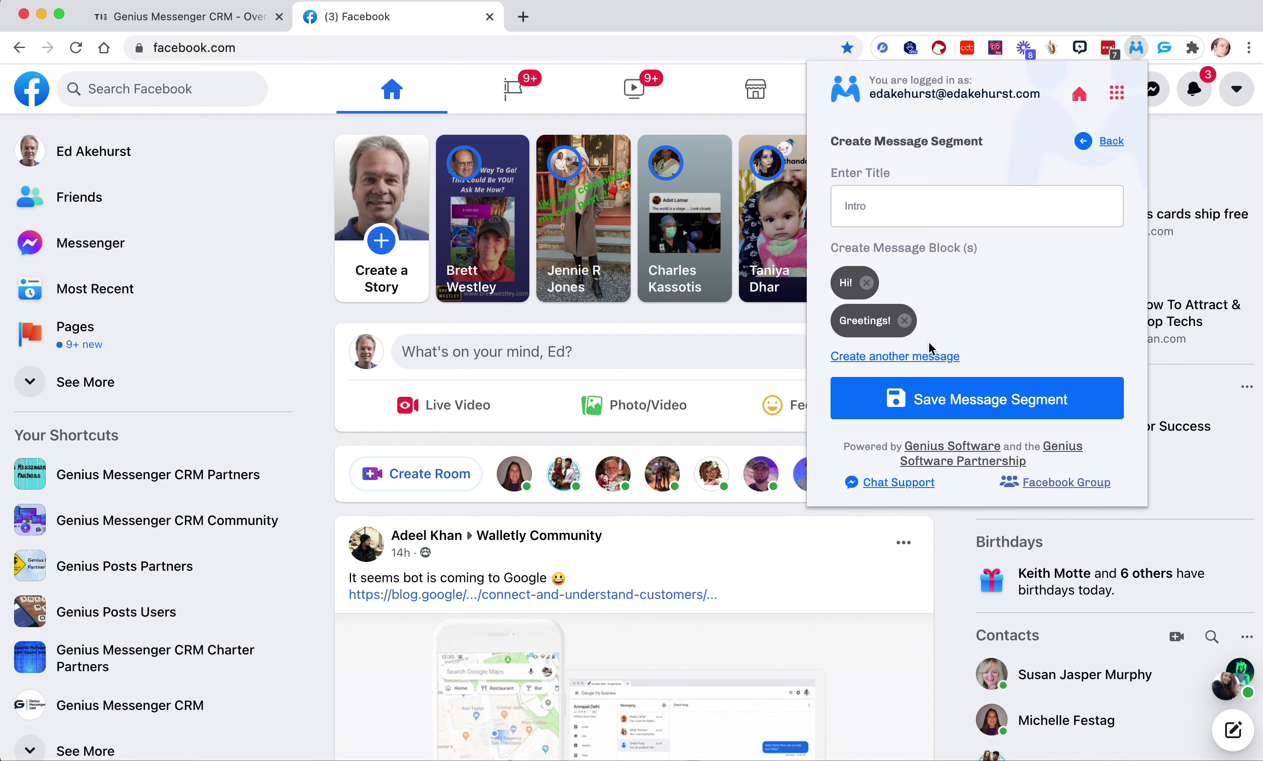
# - Add two more message blocks, "Hello," and "Hey there!", to the Intro segment
pyautogui.click(876, 395)
pyautogui.write('Hello,')
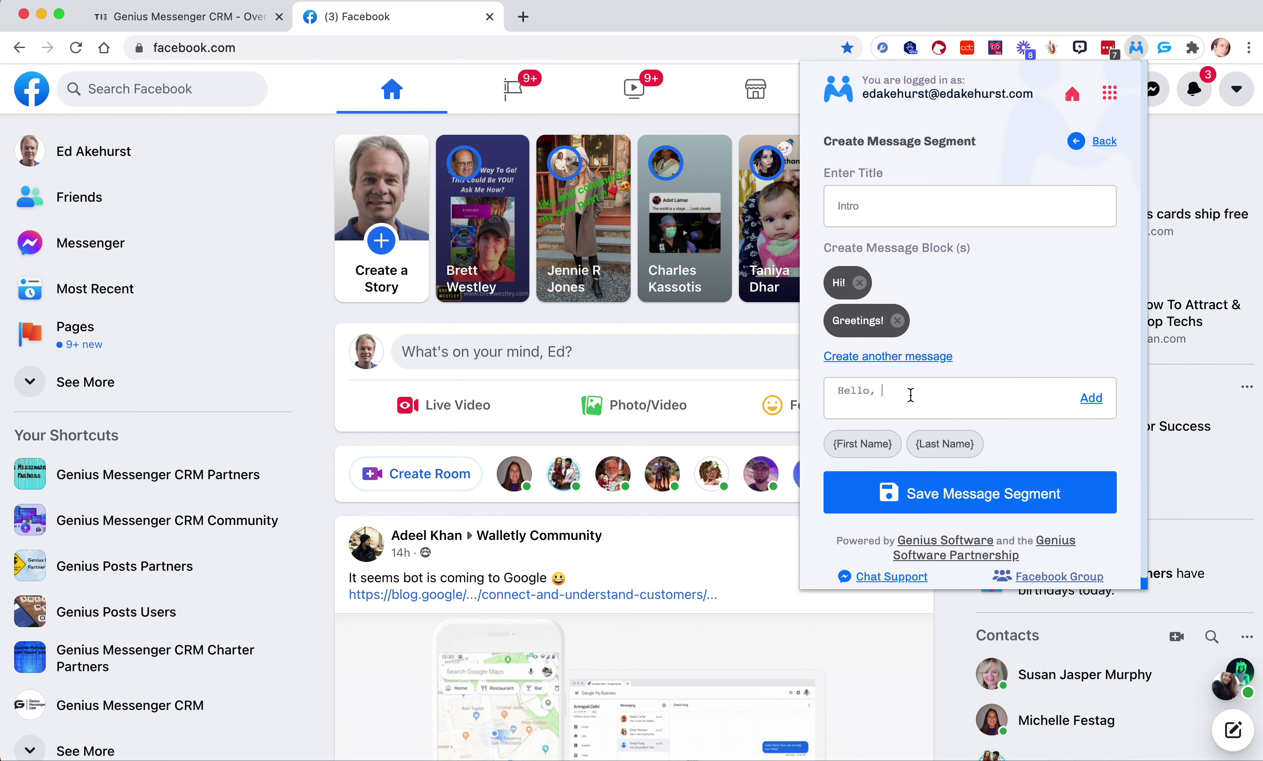
pyautogui.click(1093, 400)
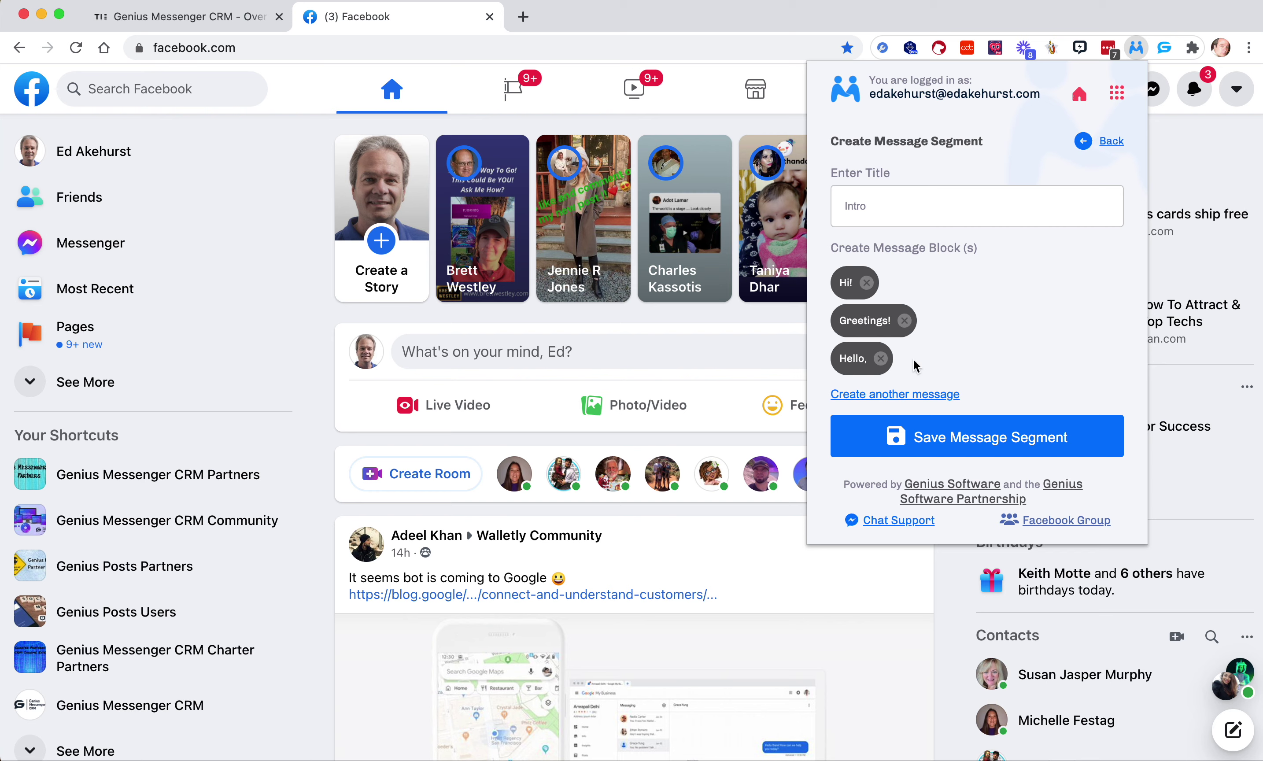
pyautogui.click(932, 396)
pyautogui.click(891, 425)
pyautogui.write('Hey ')
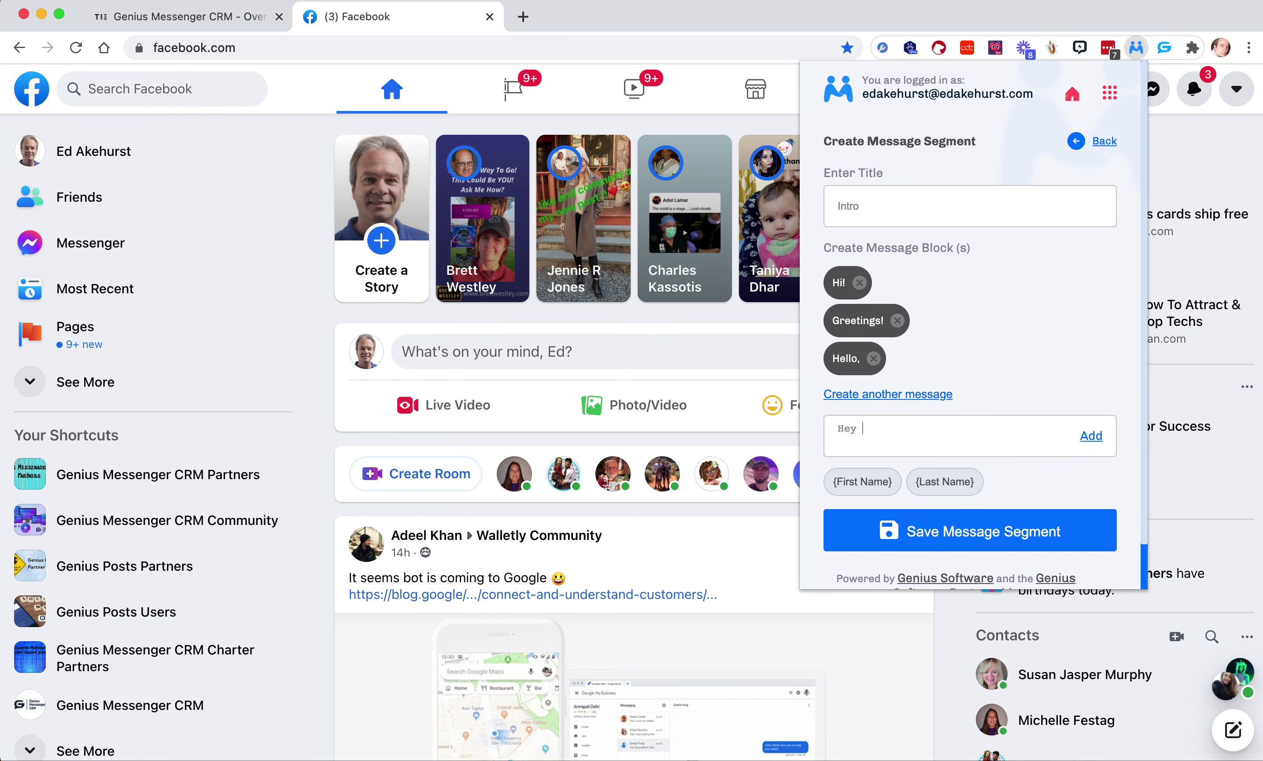
pyautogui.write('there!')
pyautogui.click(1097, 437)
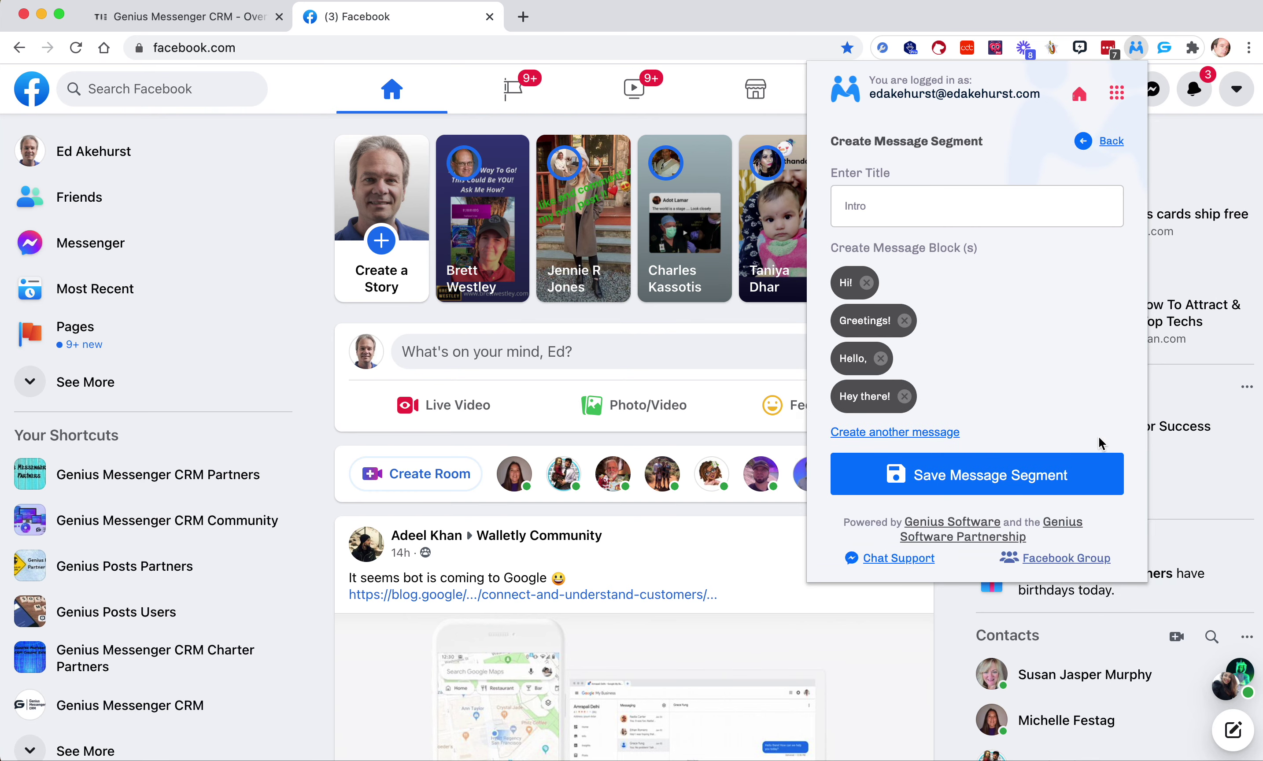
# - Remove the "Greetings!" message block and add it again as the last block of the Intro segment
pyautogui.click(914, 319)
pyautogui.click(910, 396)
pyautogui.click(896, 440)
pyautogui.write('Greetings')
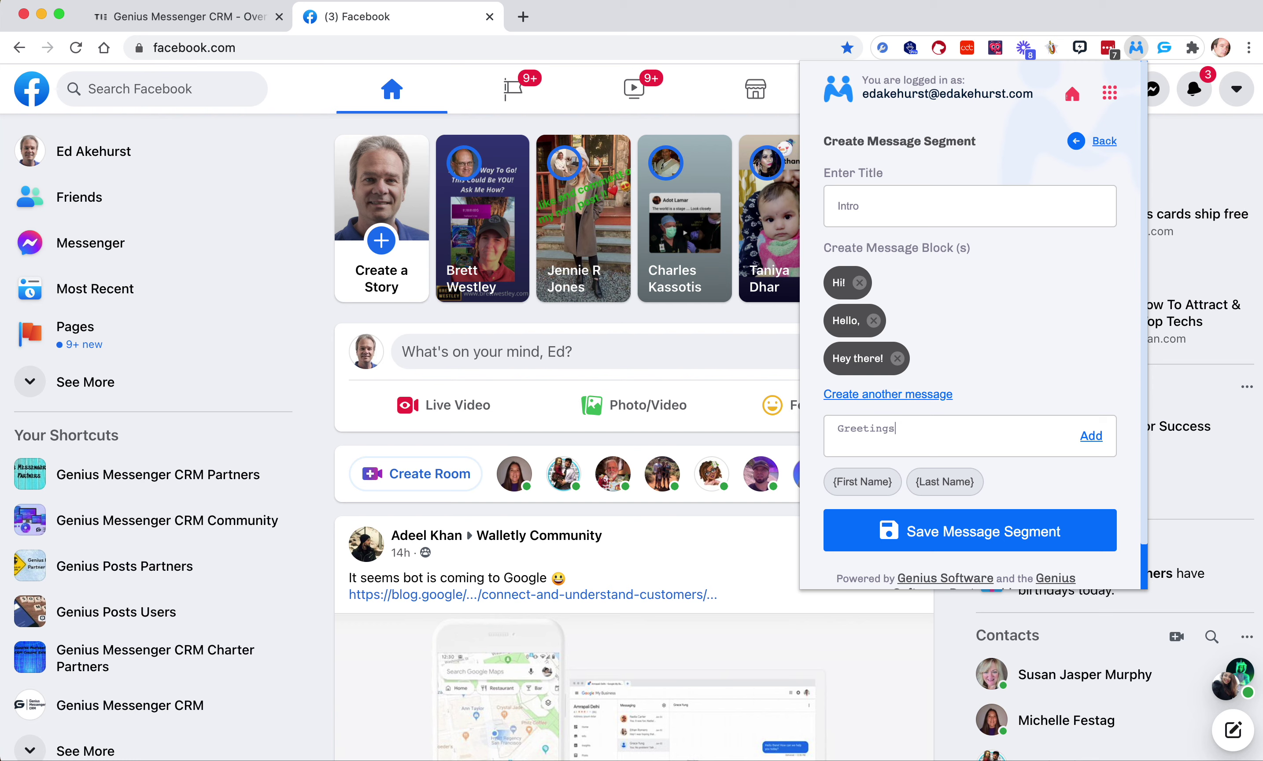
pyautogui.write('!')
pyautogui.click(1091, 435)
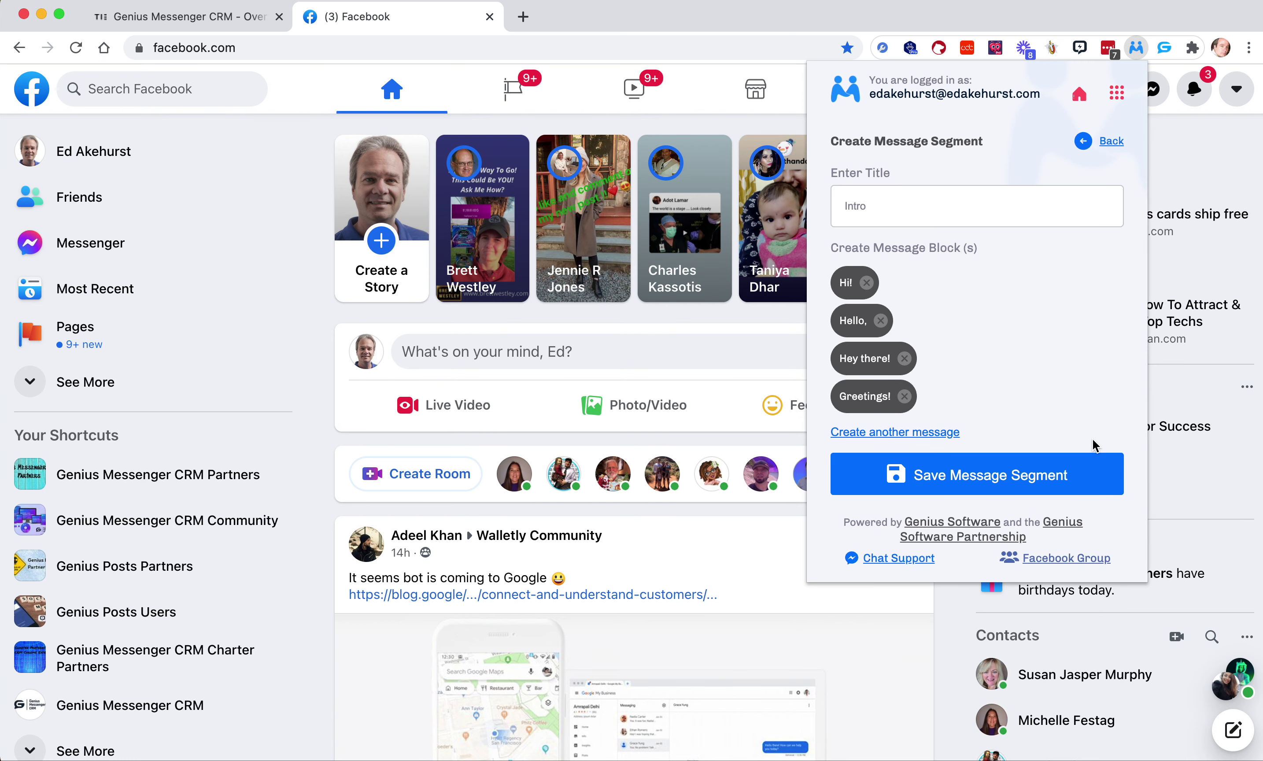
# - Add a block reading "Hi, {First_Name}," with the first-name keyword to the Intro segment and save the segment
pyautogui.click(871, 474)
pyautogui.write('Hi,')
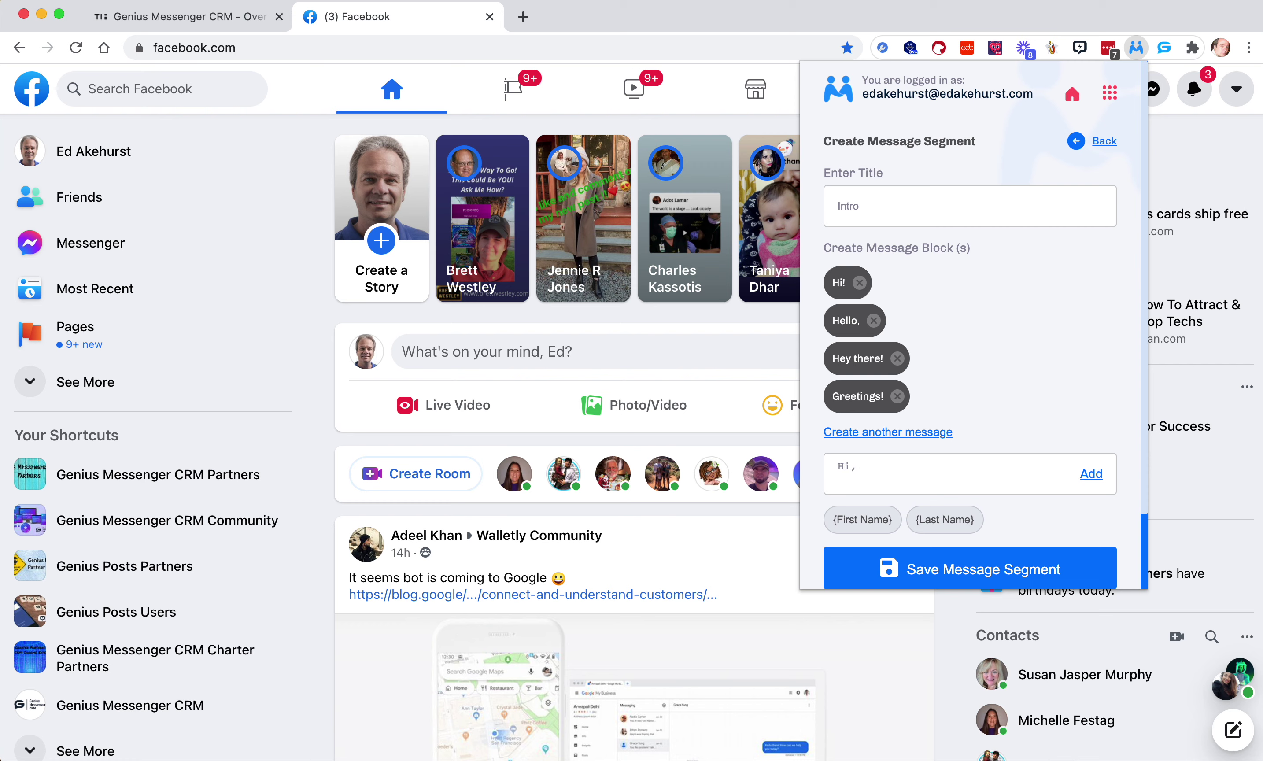
pyautogui.click(853, 528)
pyautogui.write(',')
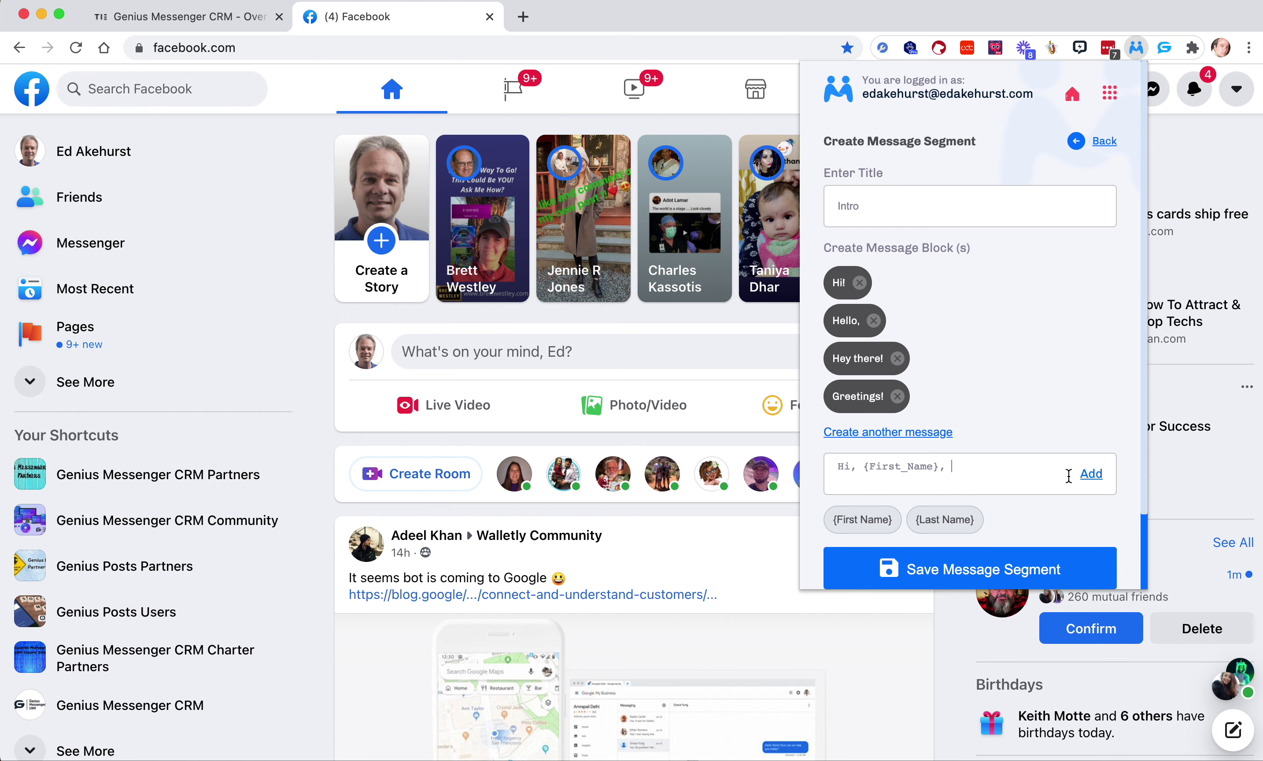
pyautogui.click(1100, 484)
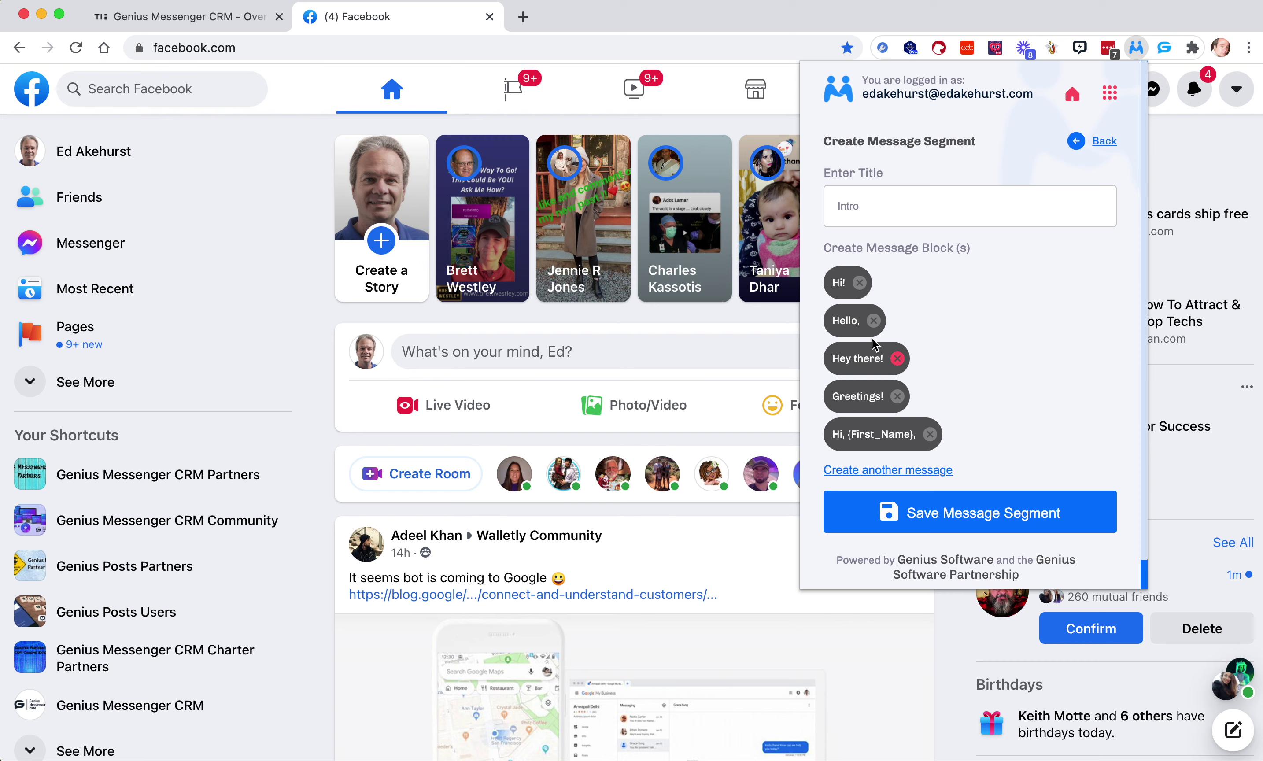
pyautogui.click(1012, 515)
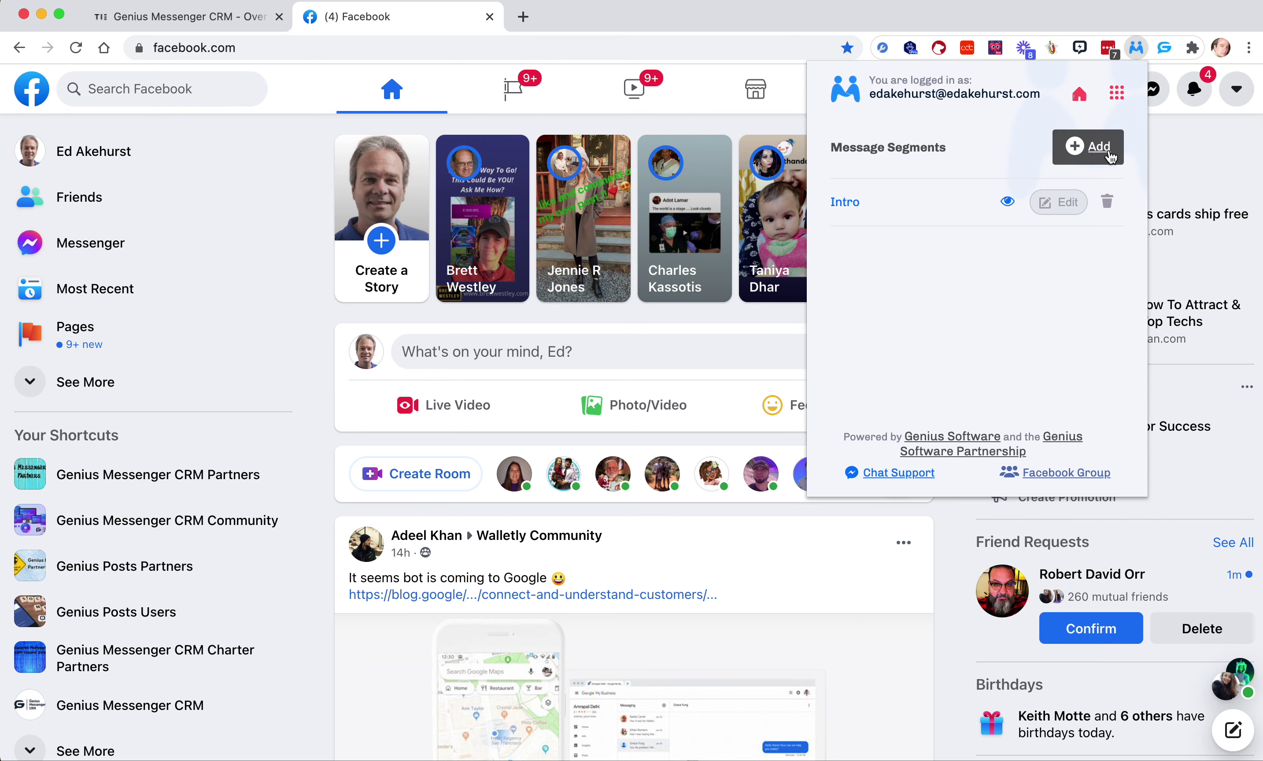
# - Start a new message segment and add the block "I see we have a lot in common. Looking to connect with like-minded people."
pyautogui.click(1088, 147)
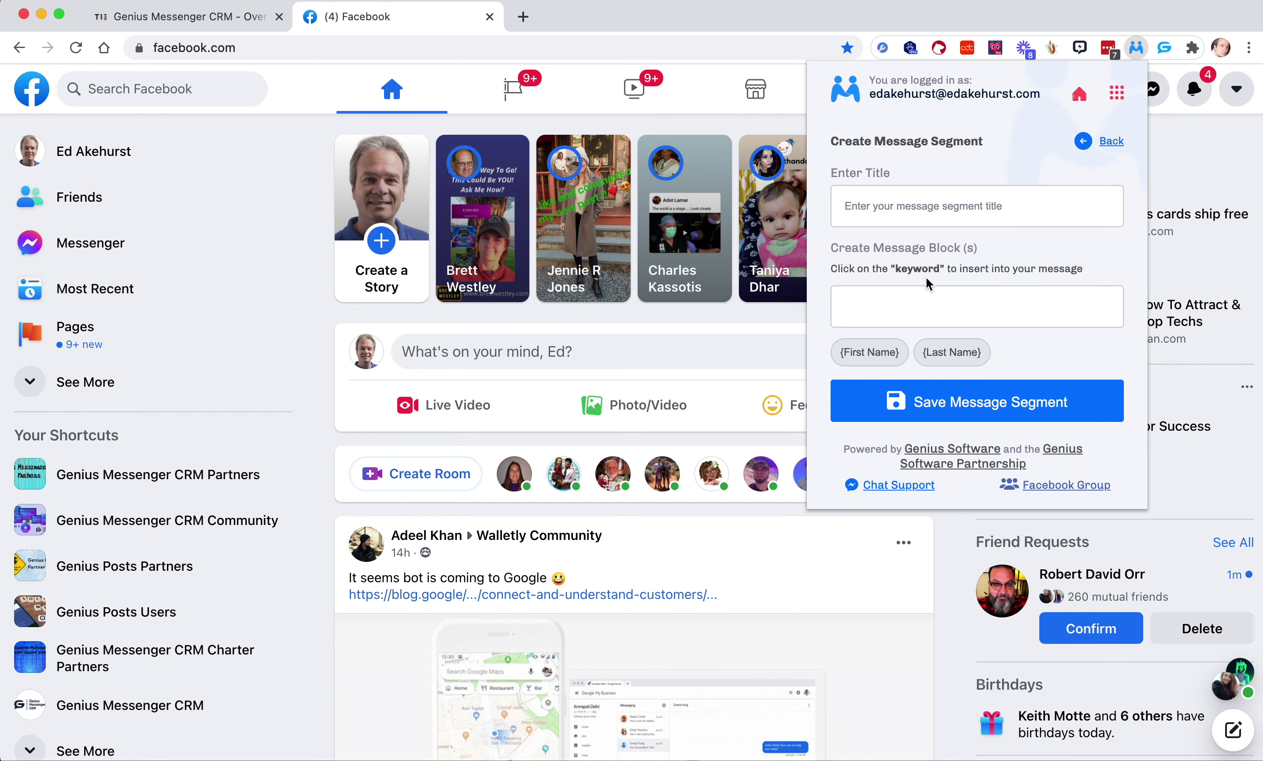
pyautogui.click(885, 300)
pyautogui.write('I see we have a lot in common. Looking to connect with like-minded people.')
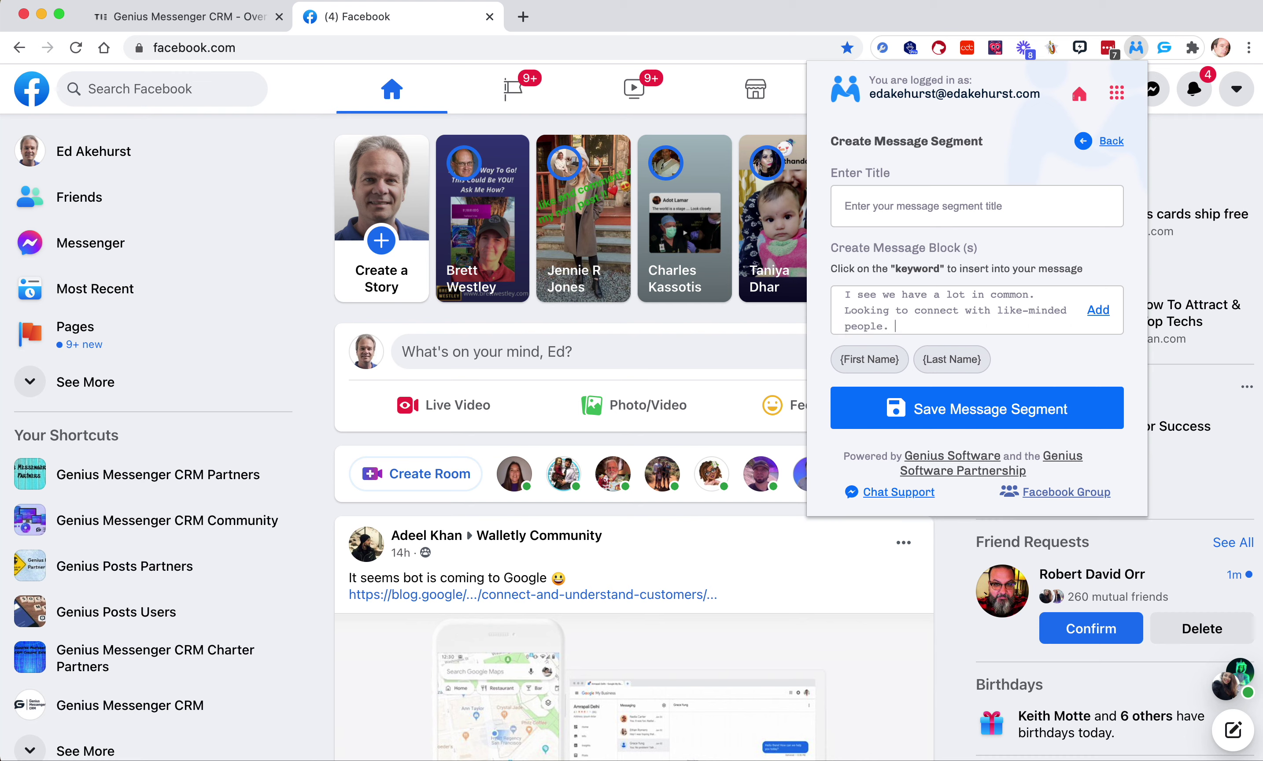
pyautogui.moveTo(896, 326); pyautogui.dragTo(829, 280)
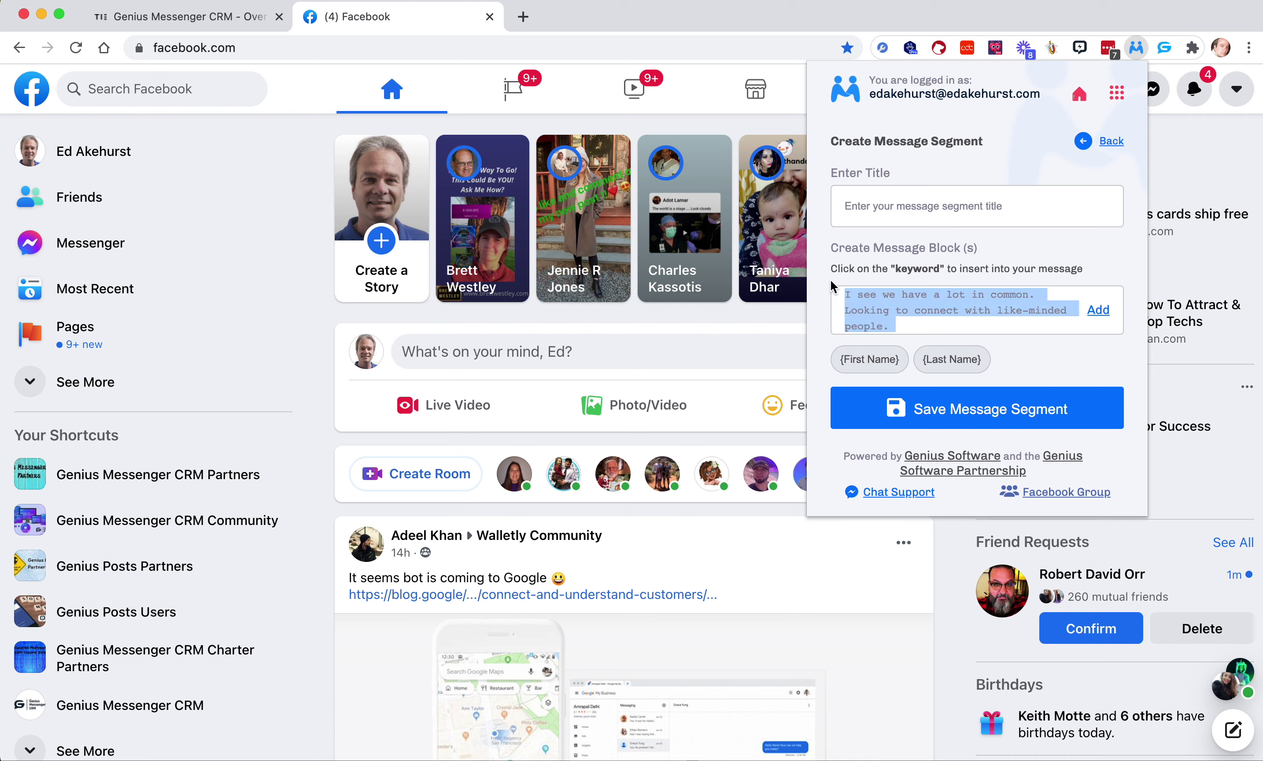
pyautogui.press('BackSpace')
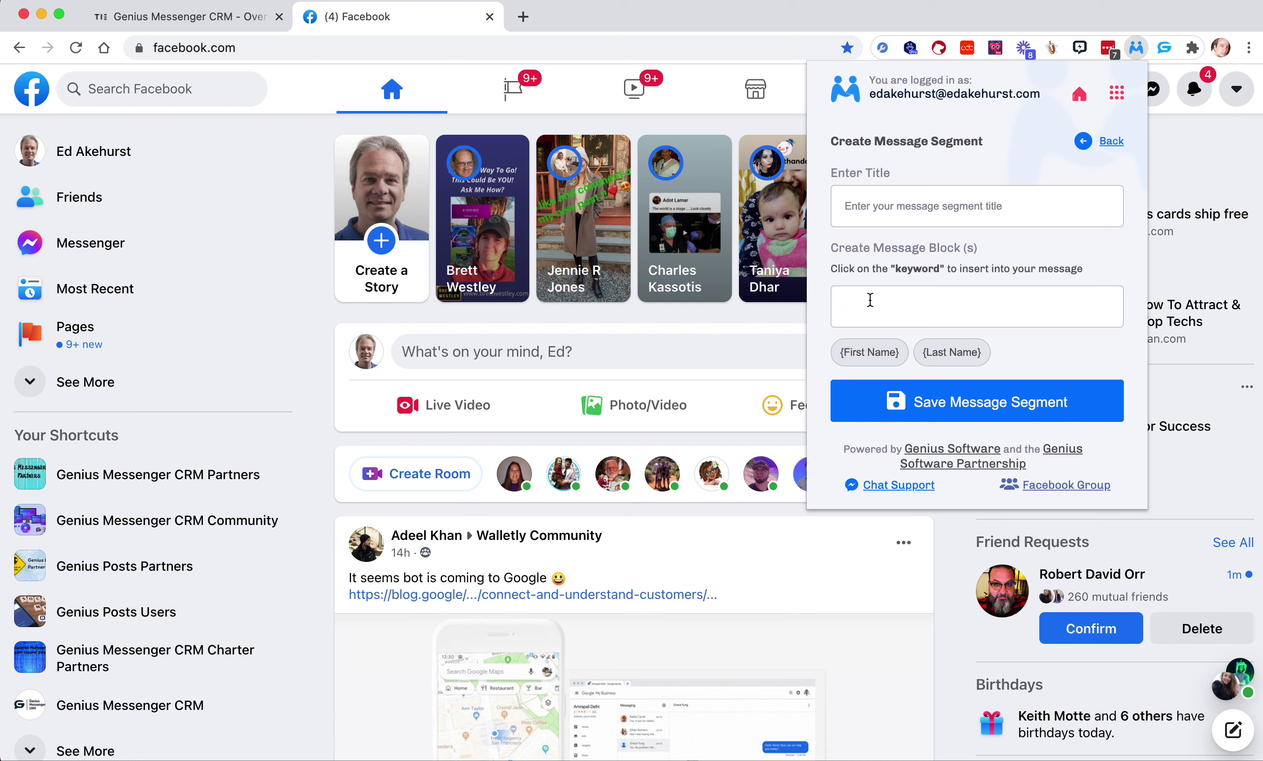
pyautogui.press('super+z')
pyautogui.press('super+c')
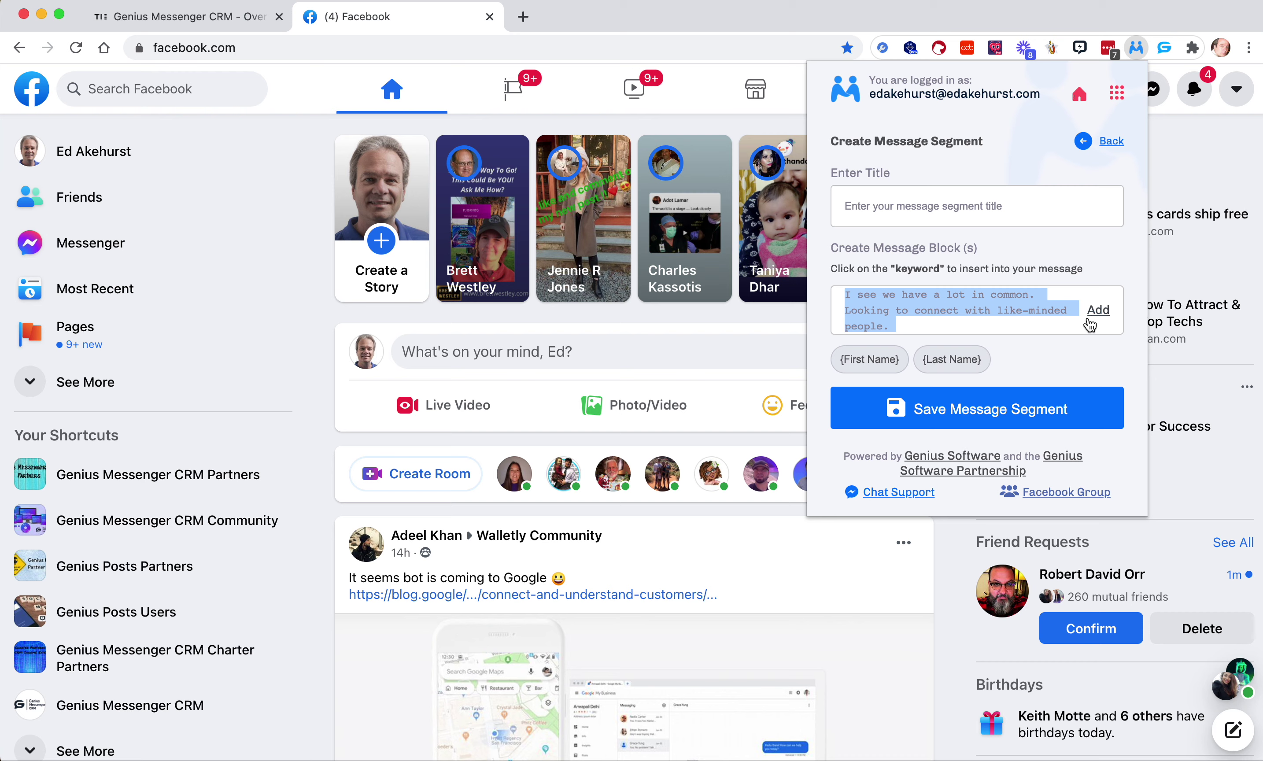
pyautogui.click(1103, 313)
# - Add a second message block reading "Looks like we have a lot in common. Hoping to connect with like-minded people."
pyautogui.click(926, 320)
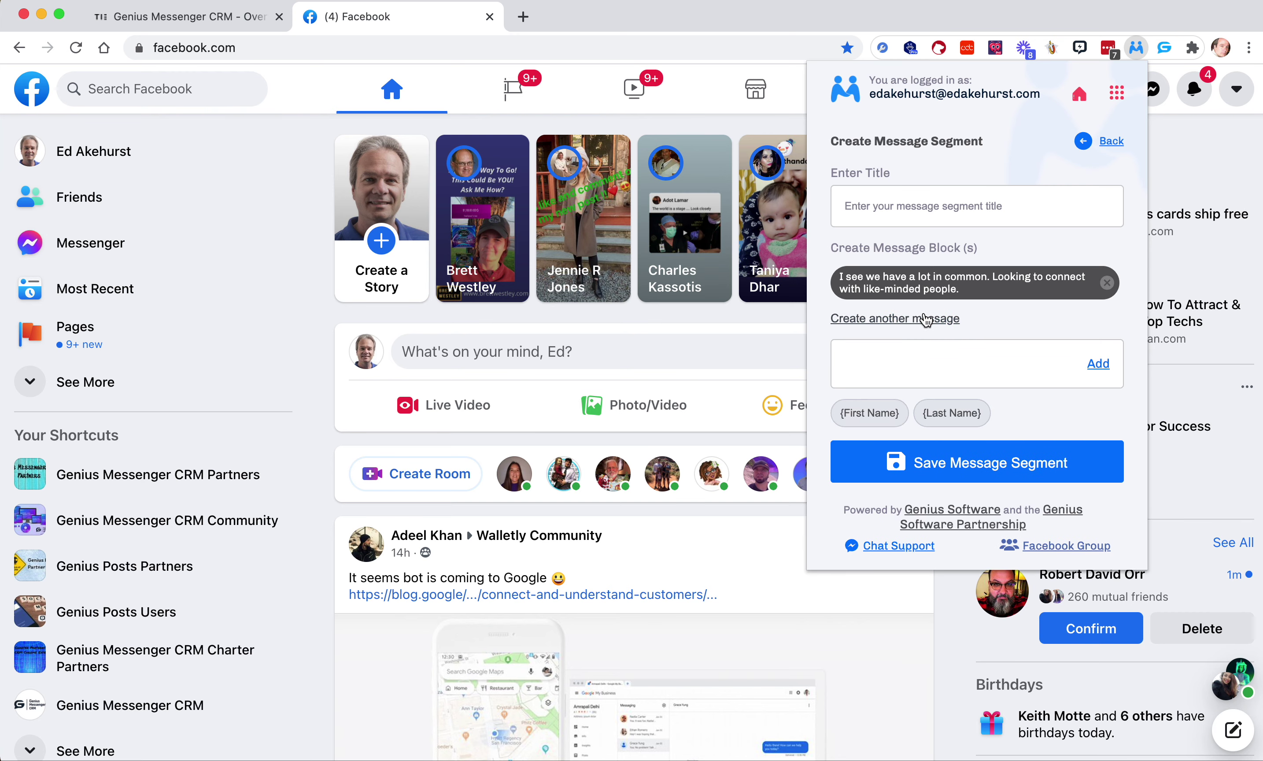
pyautogui.click(889, 356)
pyautogui.press('super+v')
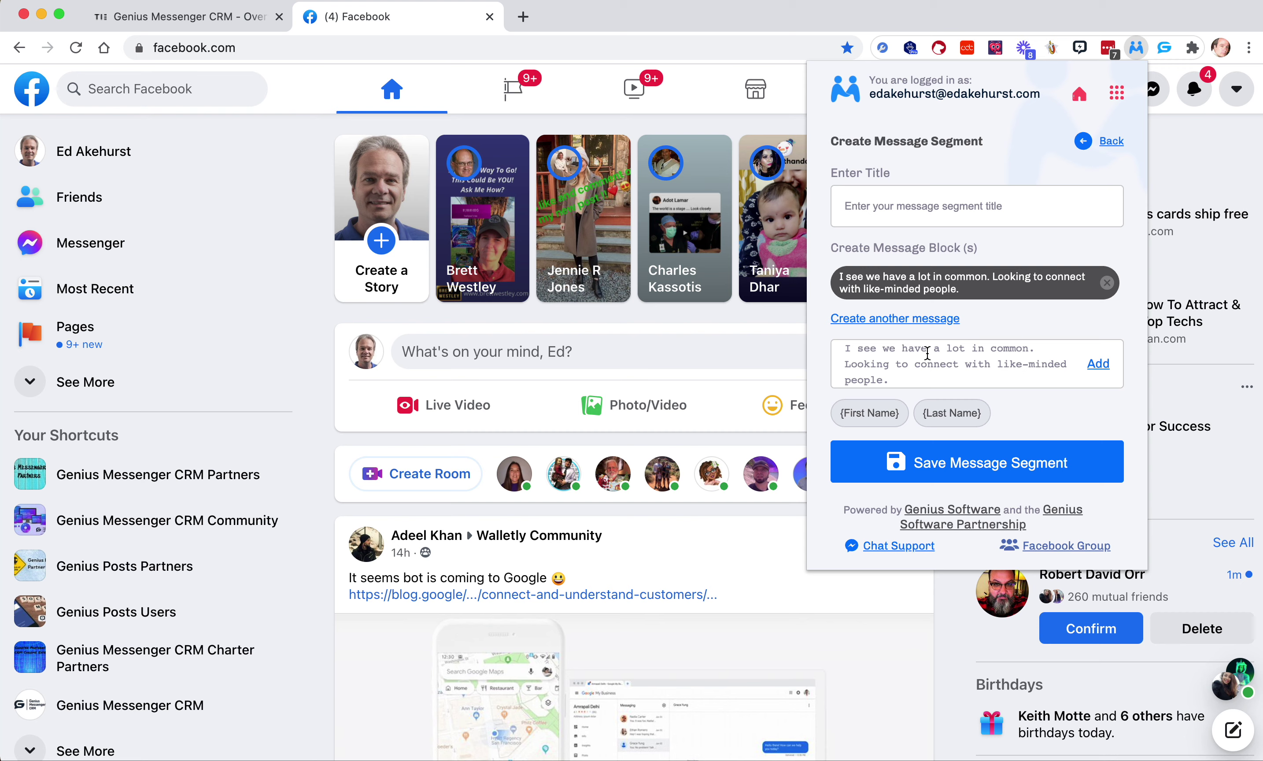
pyautogui.moveTo(882, 350); pyautogui.dragTo(843, 350)
pyautogui.press('BackSpace')
pyautogui.write('Lok')
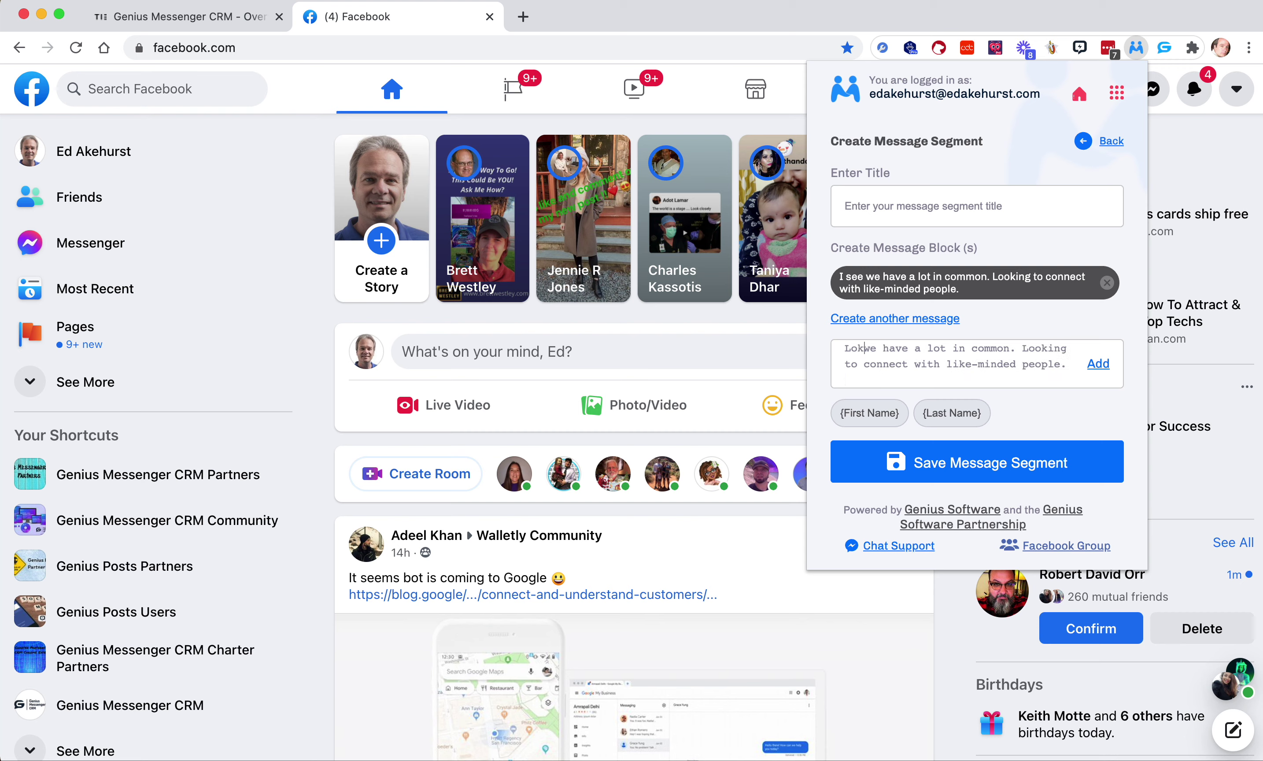
pyautogui.press('BackSpace')
pyautogui.write('oks like')
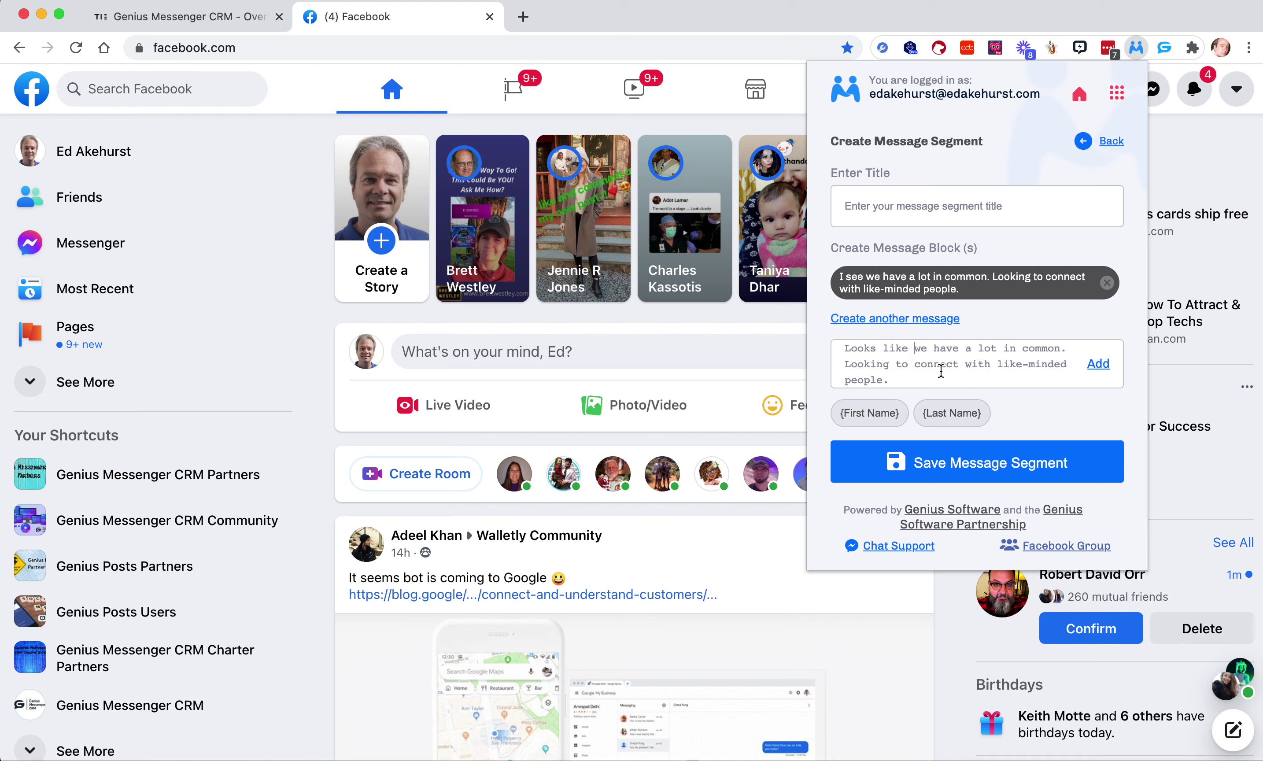
pyautogui.doubleClick(868, 362)
pyautogui.write('Hoping')
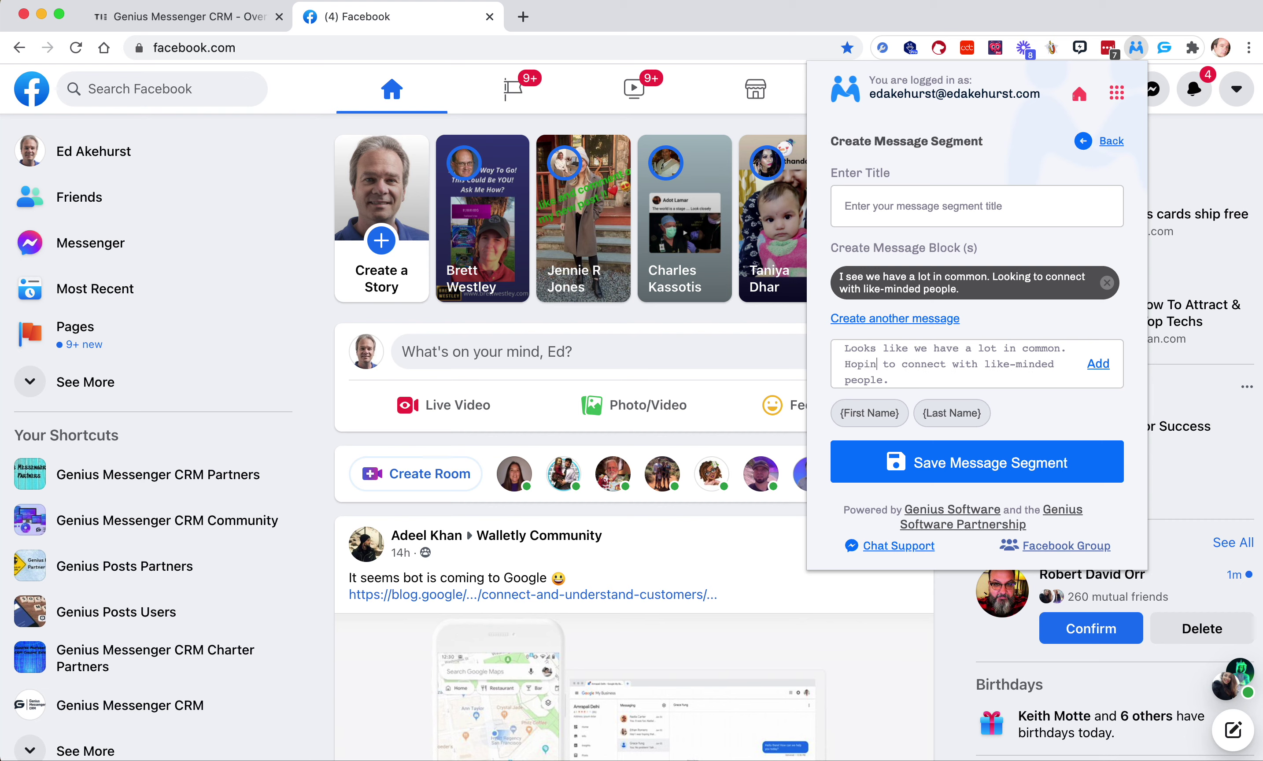
pyautogui.click(1098, 364)
# - Add the block "Looking to connect with like-minded people, and I see we have a lot in common." and save the segment without a title
pyautogui.click(917, 359)
pyautogui.click(869, 412)
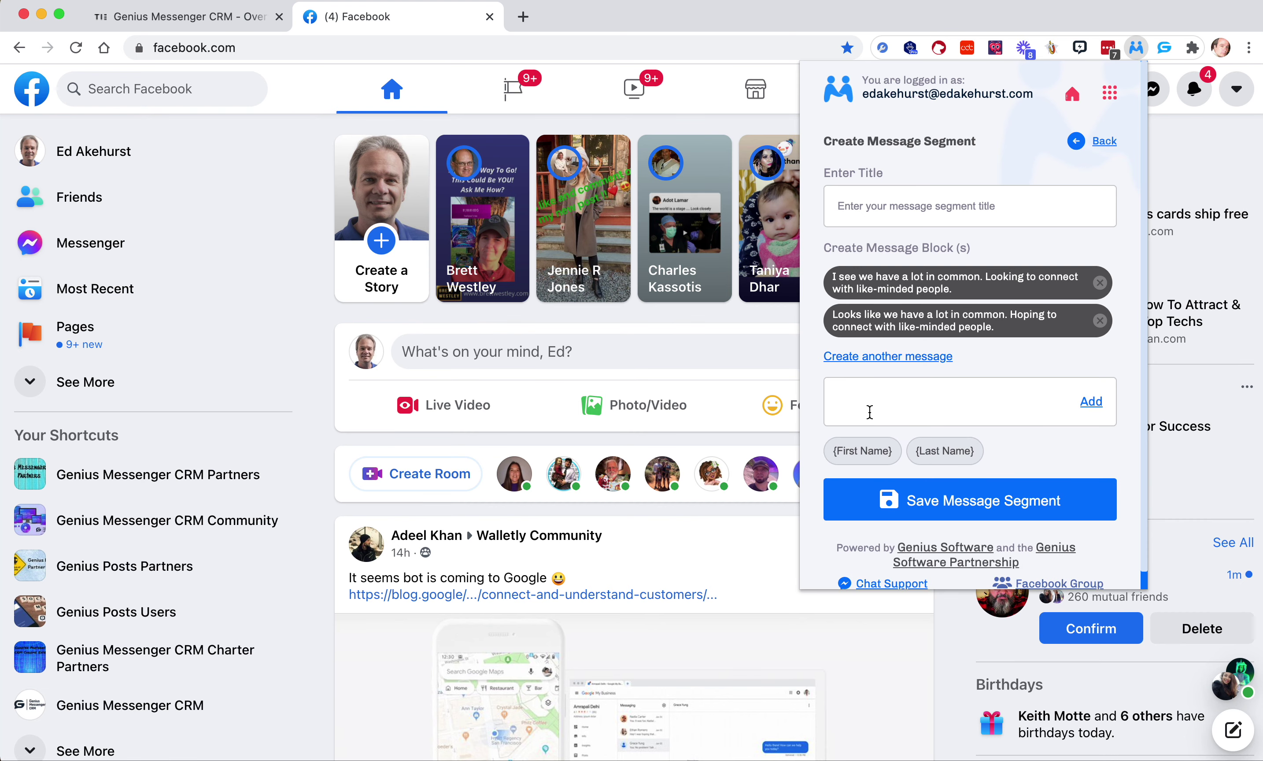
pyautogui.press('cmd+v')
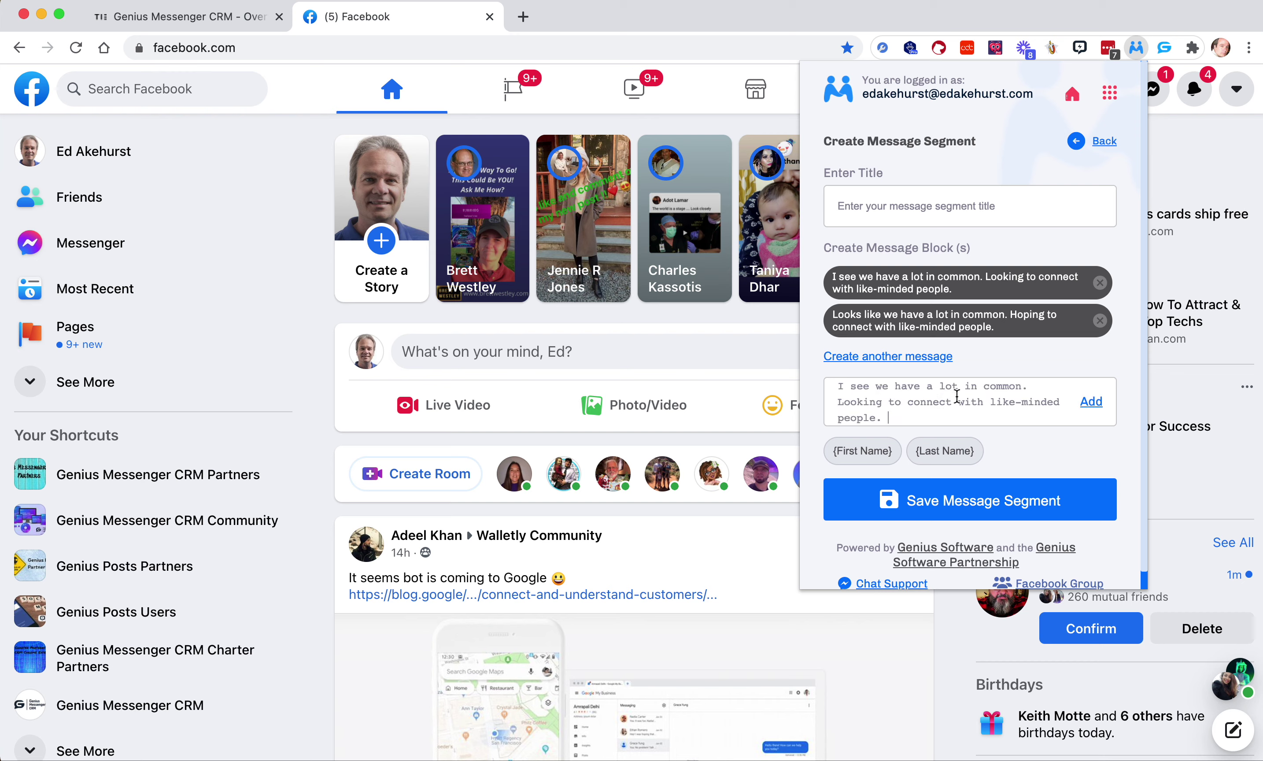
pyautogui.moveTo(1036, 382); pyautogui.dragTo(775, 388)
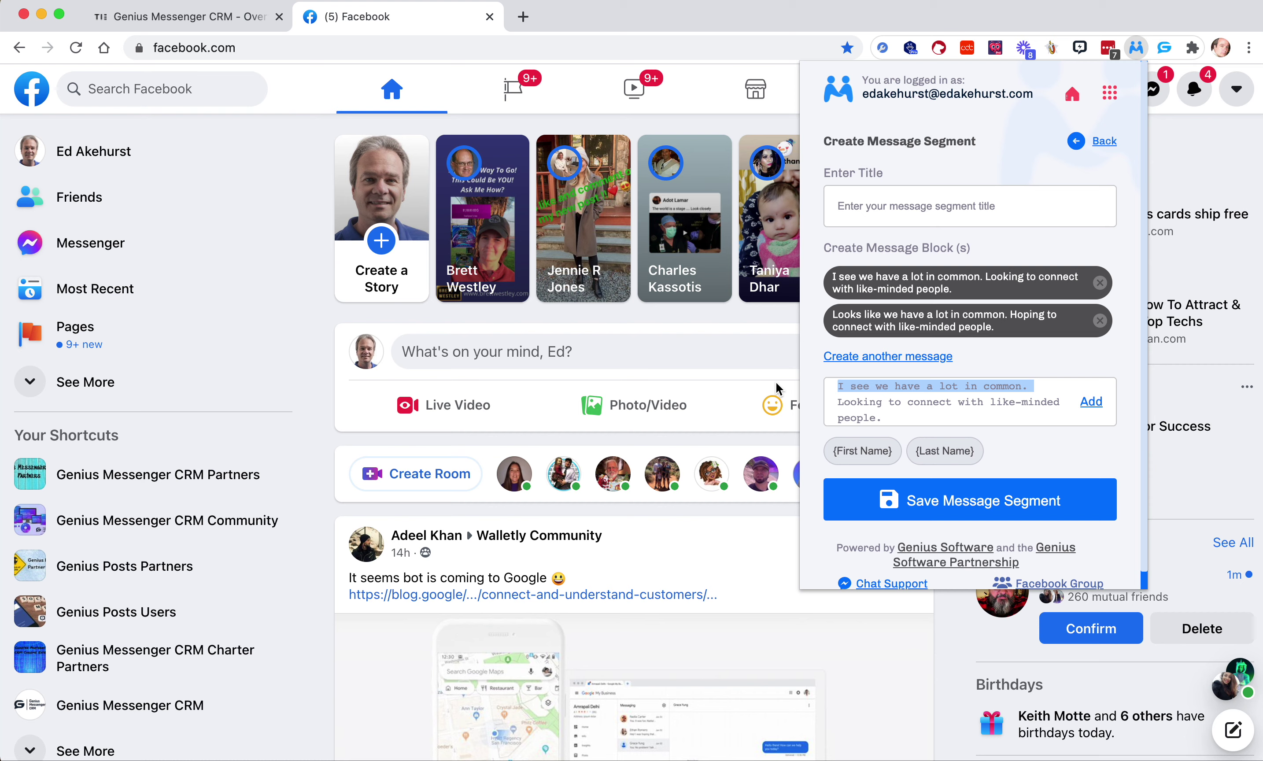
pyautogui.press('BackSpace')
pyautogui.click(884, 402)
pyautogui.press('BackSpace')
pyautogui.write(', and I see we have a lot in common.')
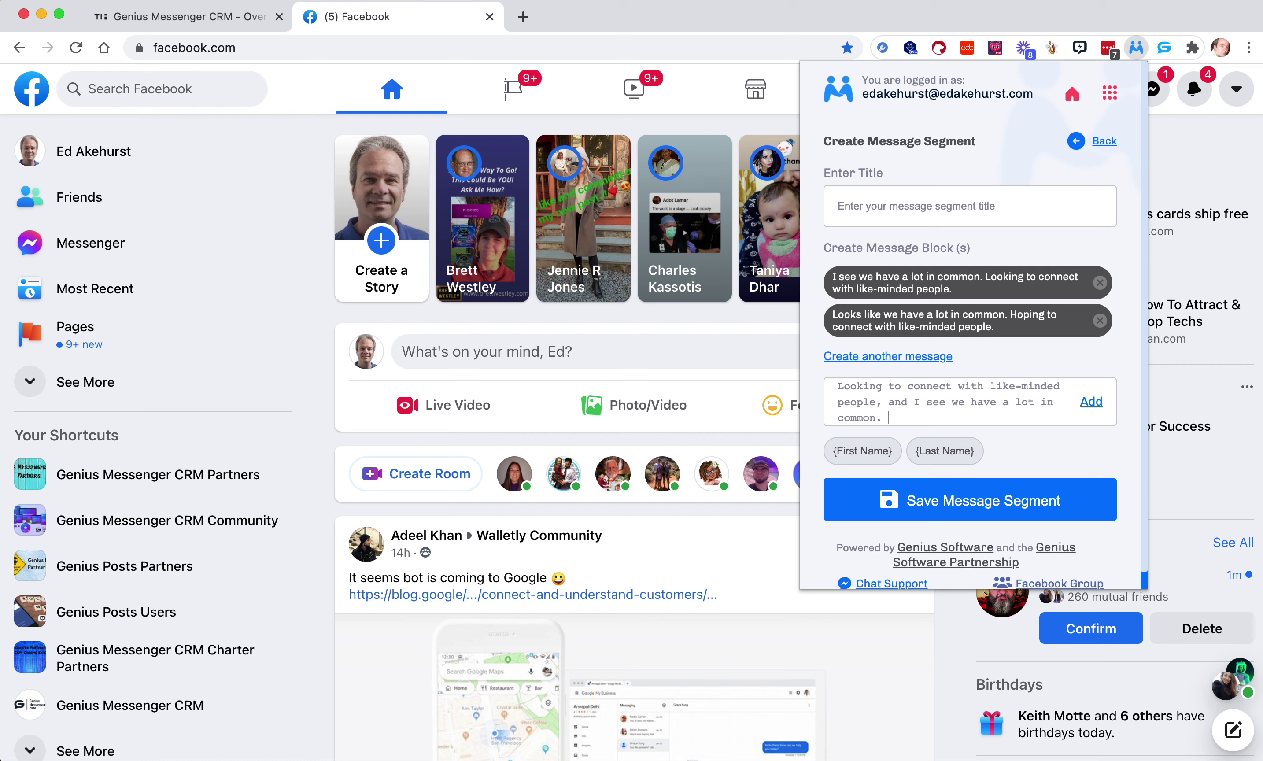
pyautogui.click(1091, 402)
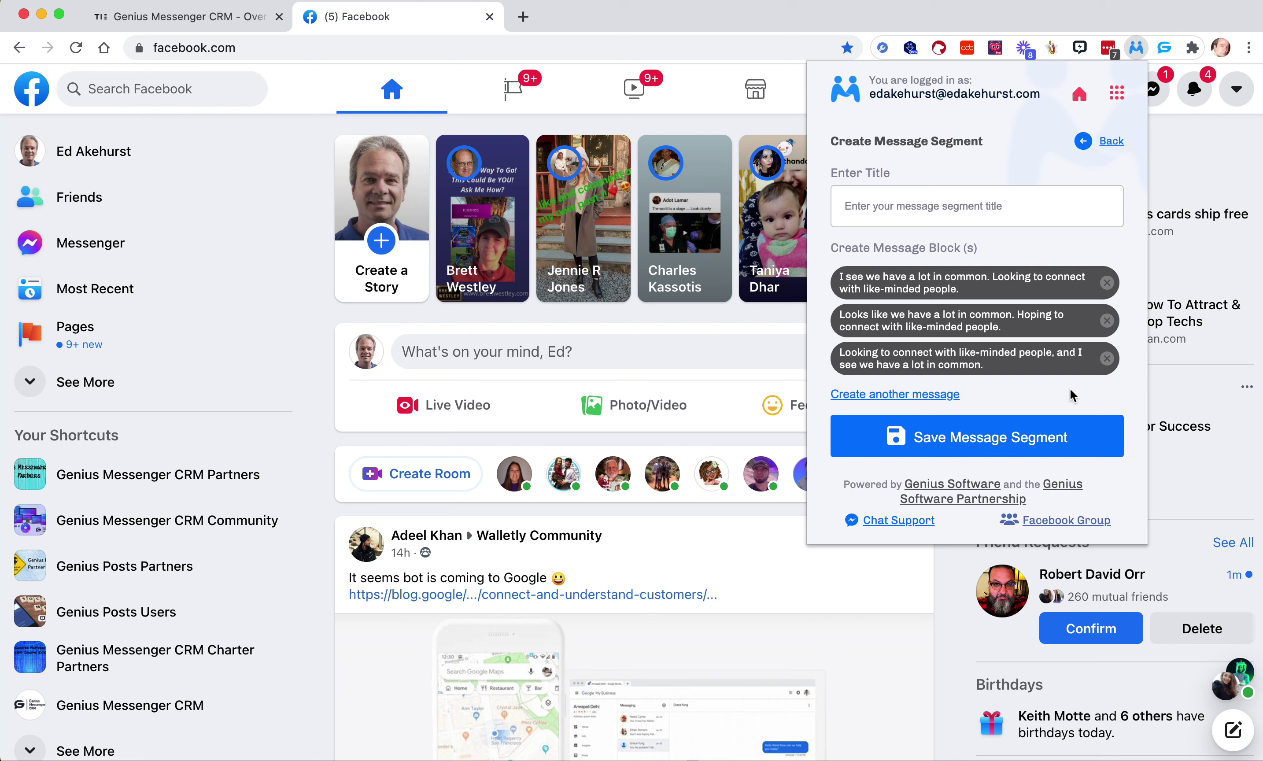
pyautogui.click(1016, 439)
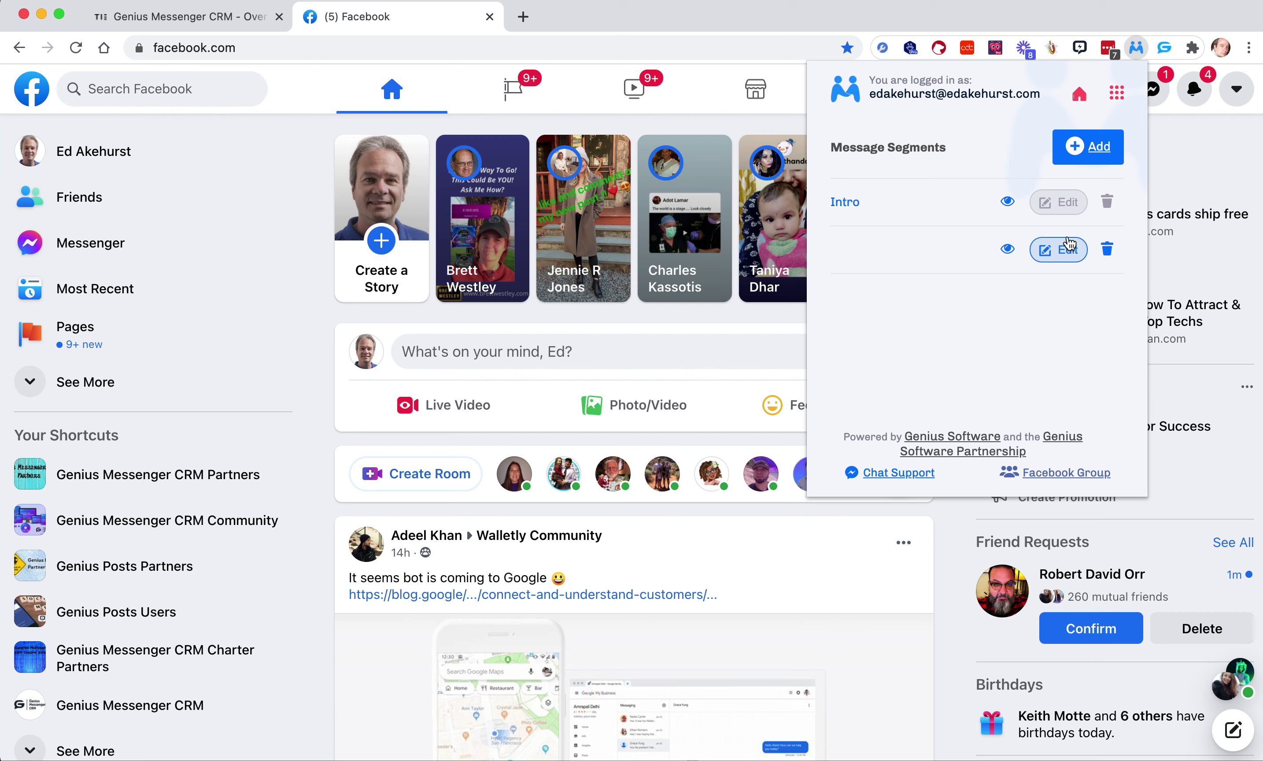
# - Reopen the untitled message segment, title it "In common things" and save it
pyautogui.click(1058, 255)
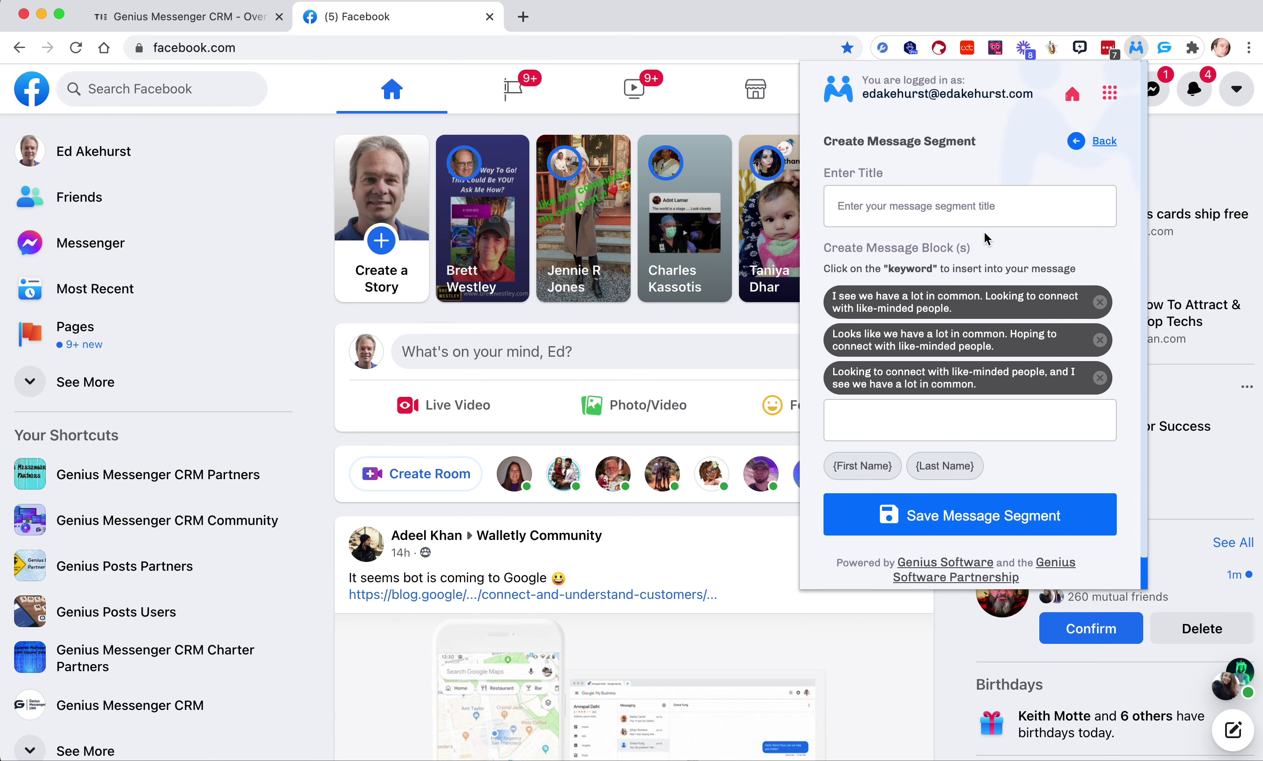
pyautogui.write('Openin')
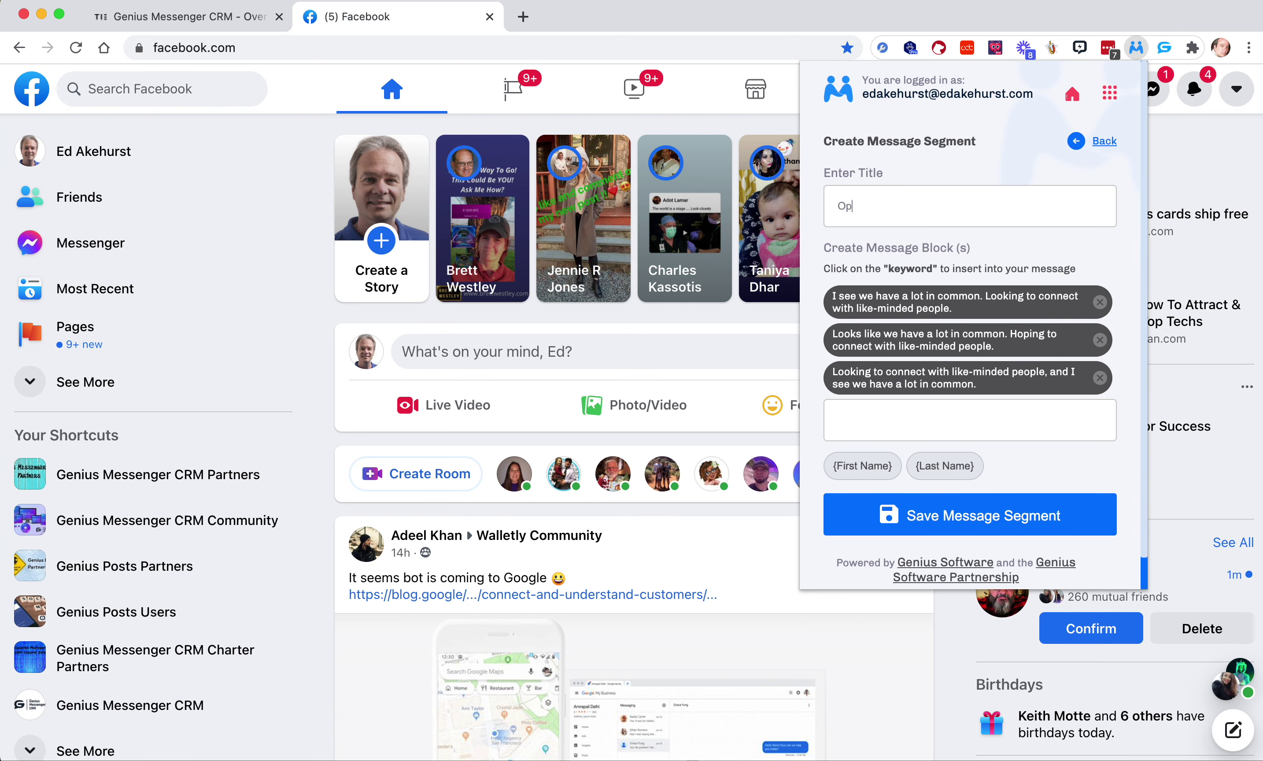
pyautogui.press('BackSpace')
pyautogui.press('BackSpace')
pyautogui.press('BackSpace')
pyautogui.press('BackSpace')
pyautogui.press('BackSpace')
pyautogui.press('BackSpace')
pyautogui.press('BackSpace')
pyautogui.press('BackSpace')
pyautogui.write('In comon thjongs')
pyautogui.click(980, 514)
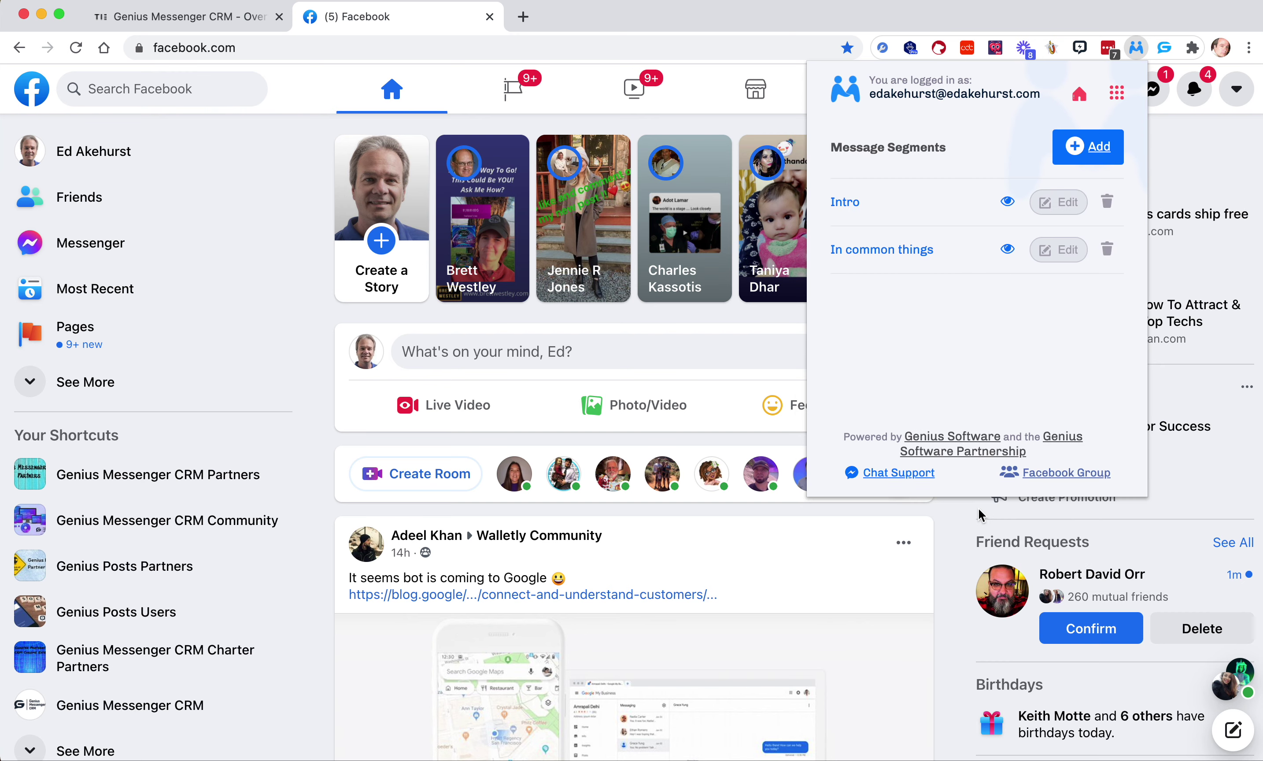
# - Start another message segment and add the block "How has this year been for you? It's been tough for some, and great for others."
pyautogui.click(1101, 154)
pyautogui.click(892, 306)
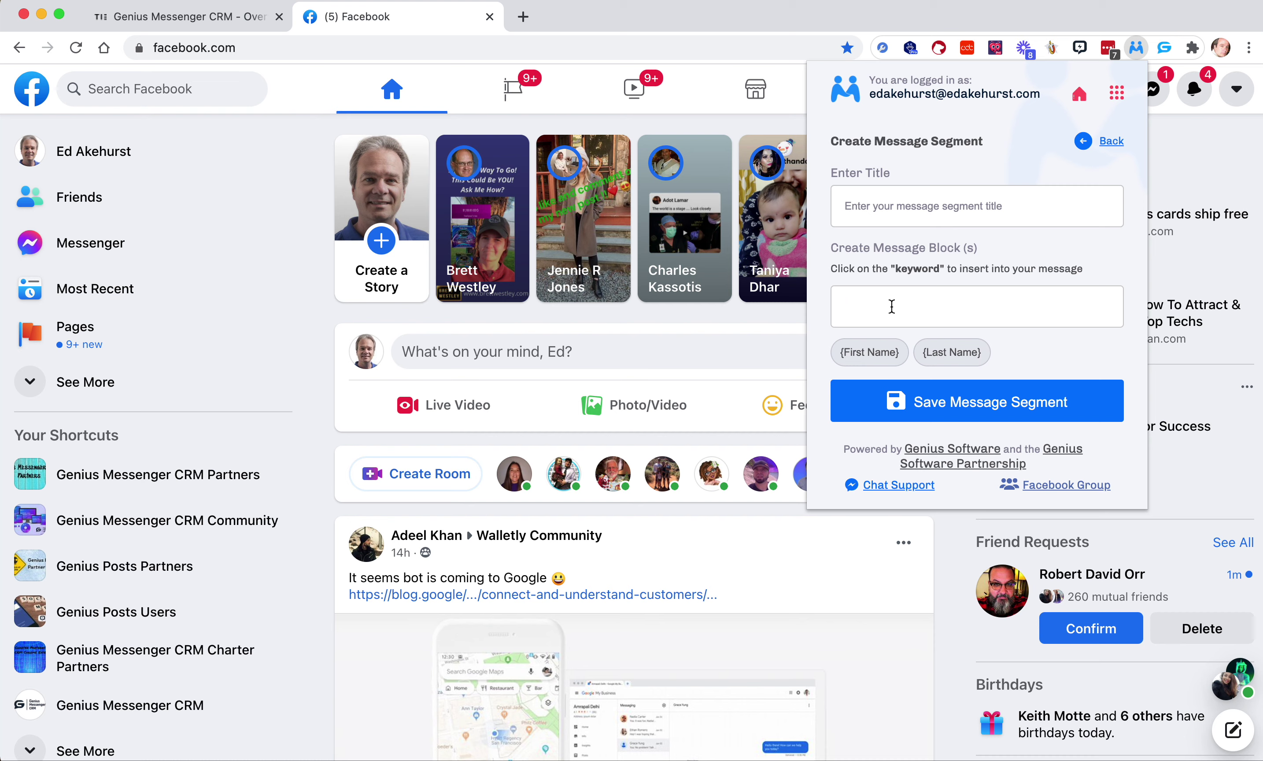
pyautogui.write('How has this year been for ')
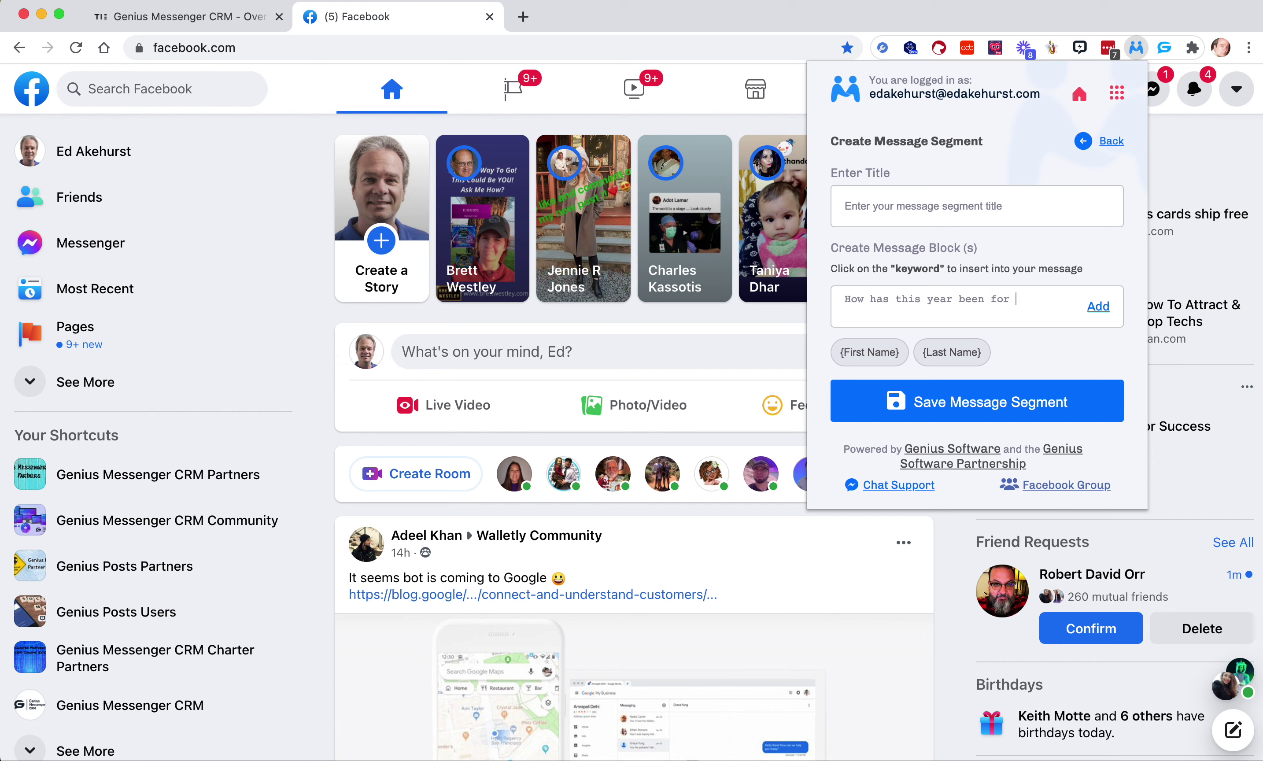
pyautogui.write('you? Its been tough for some, and g')
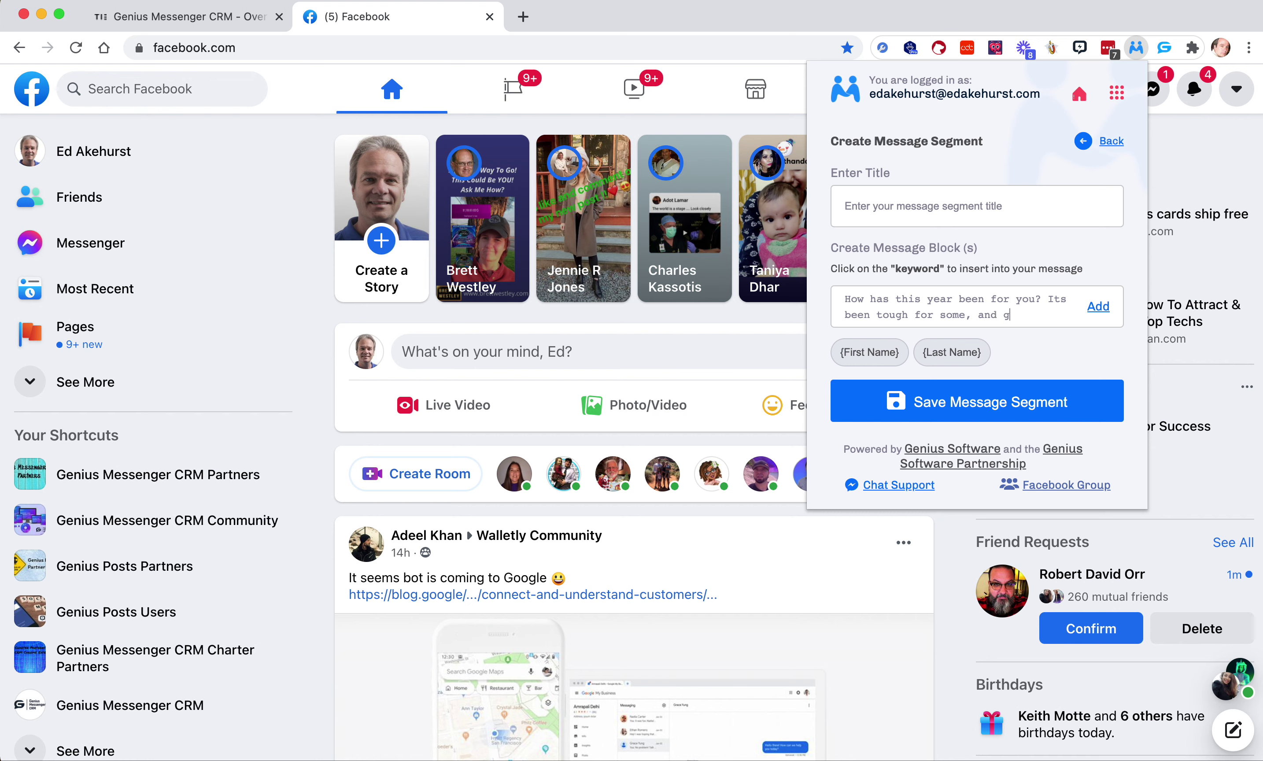
pyautogui.write('reat for others.')
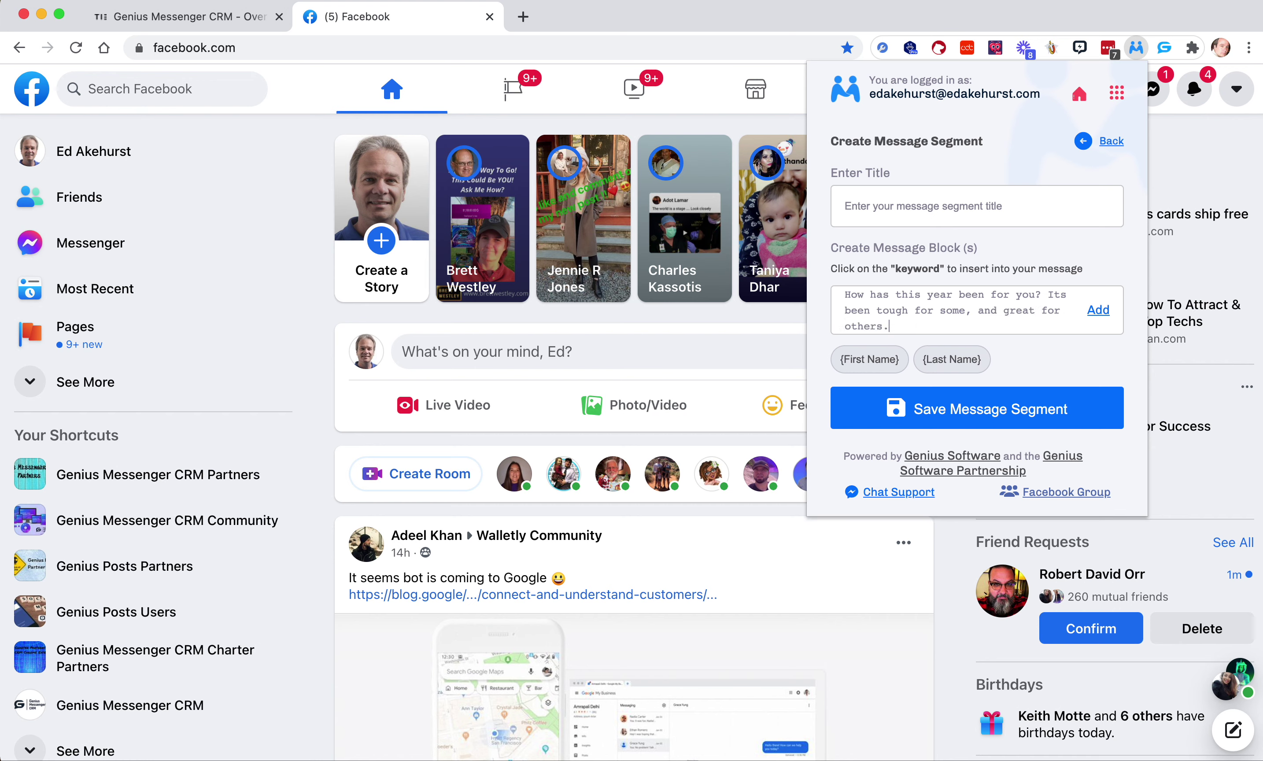
pyautogui.click(1060, 294)
pyautogui.write("'")
pyautogui.moveTo(898, 326); pyautogui.dragTo(834, 290)
pyautogui.hotkey('ctrl', 'c')
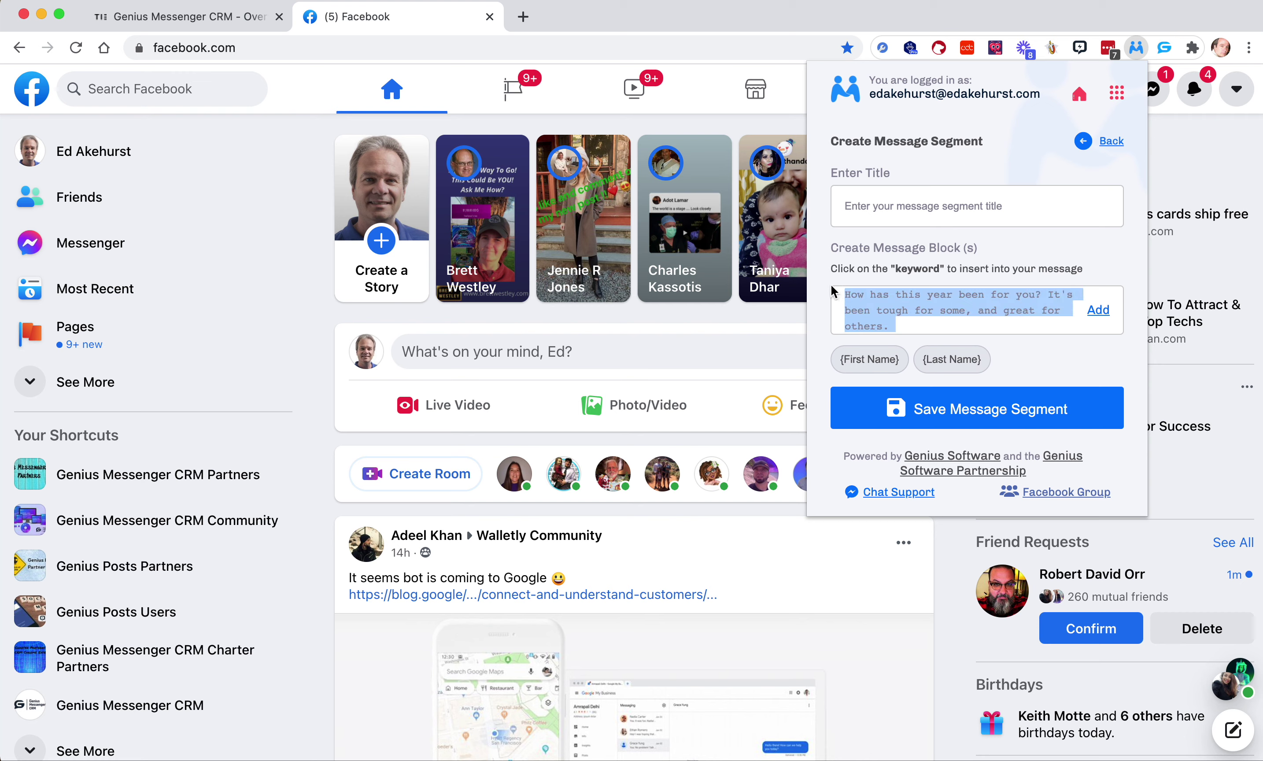
pyautogui.click(1101, 309)
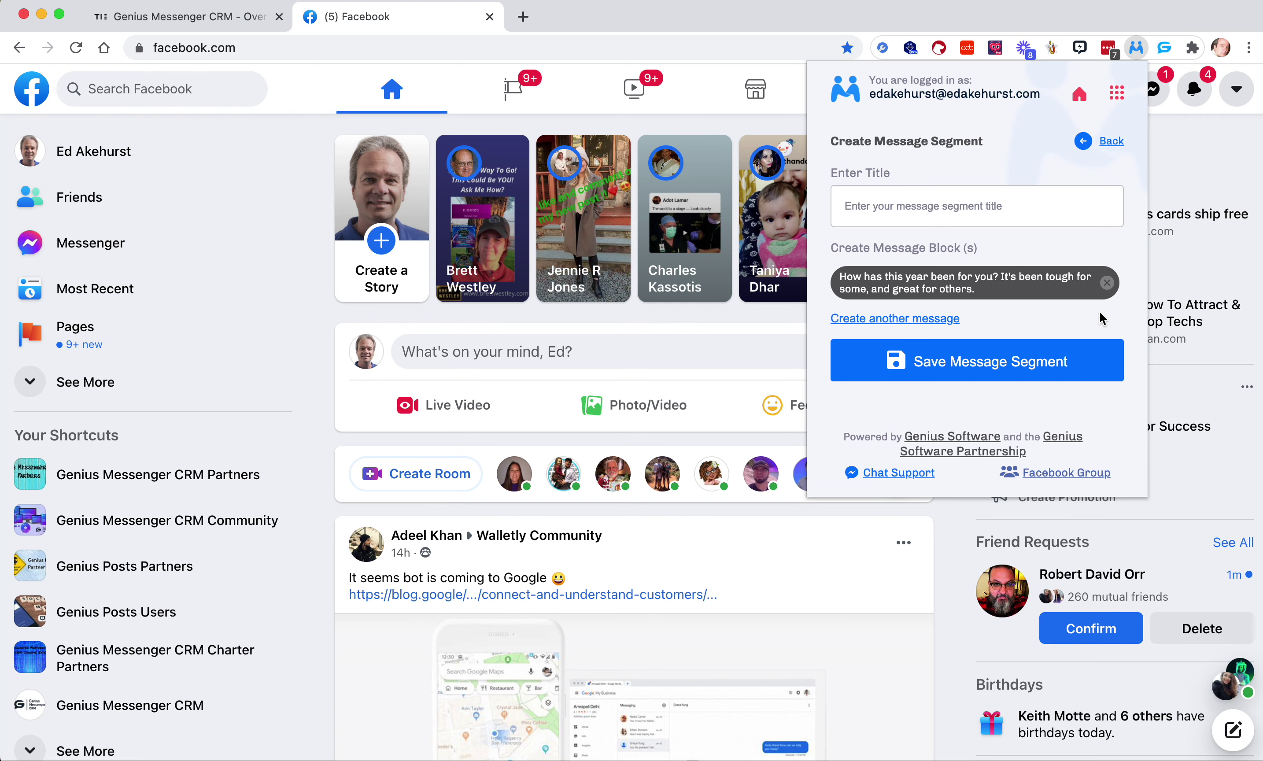
# - Add the block "How has 2020 been? I know it's been tough for some, and great for others." and save the segment without a title
pyautogui.click(875, 324)
pyautogui.click(875, 355)
pyautogui.hotkey('ctrl', 'v')
pyautogui.moveTo(954, 350); pyautogui.dragTo(898, 349)
pyautogui.write('2020')
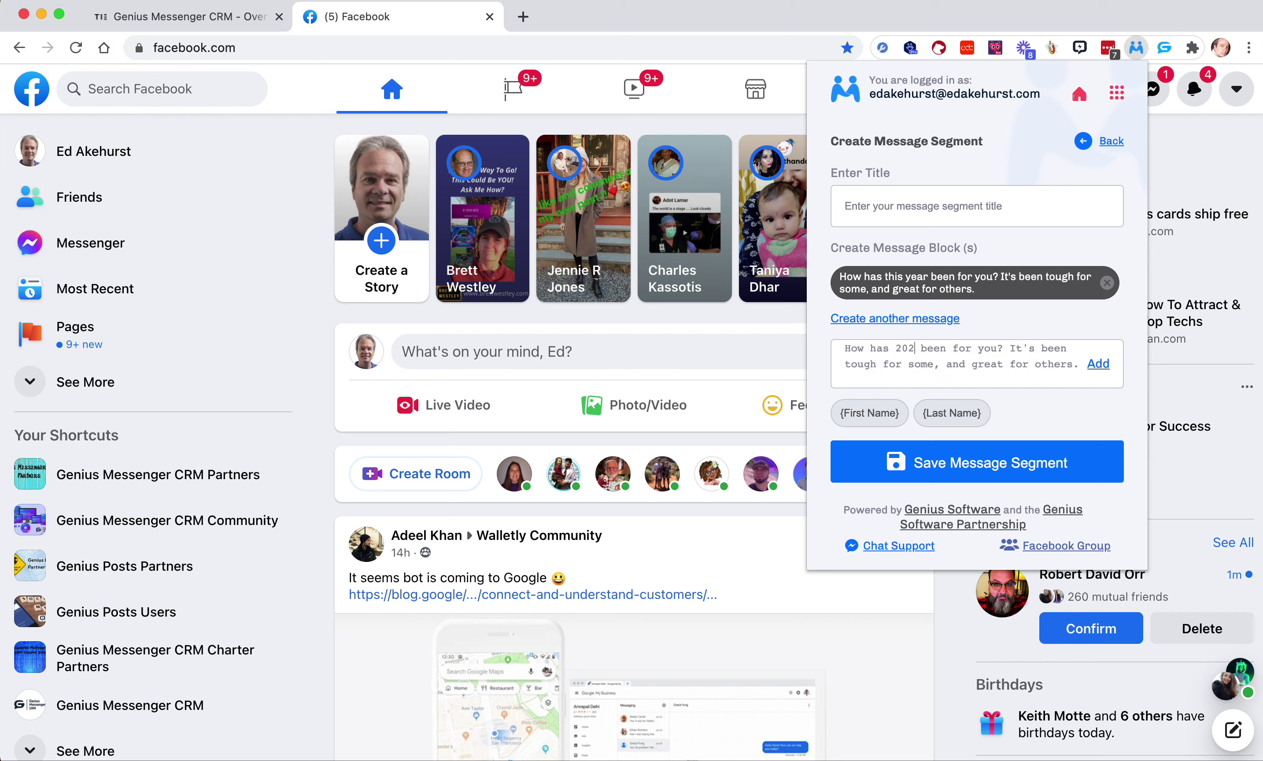
pyautogui.moveTo(984, 348); pyautogui.dragTo(1006, 349)
pyautogui.press('BackSpace')
pyautogui.press('BackSpace')
pyautogui.press('BackSpace')
pyautogui.press('BackSpace')
pyautogui.press('BackSpace')
pyautogui.press('BackSpace')
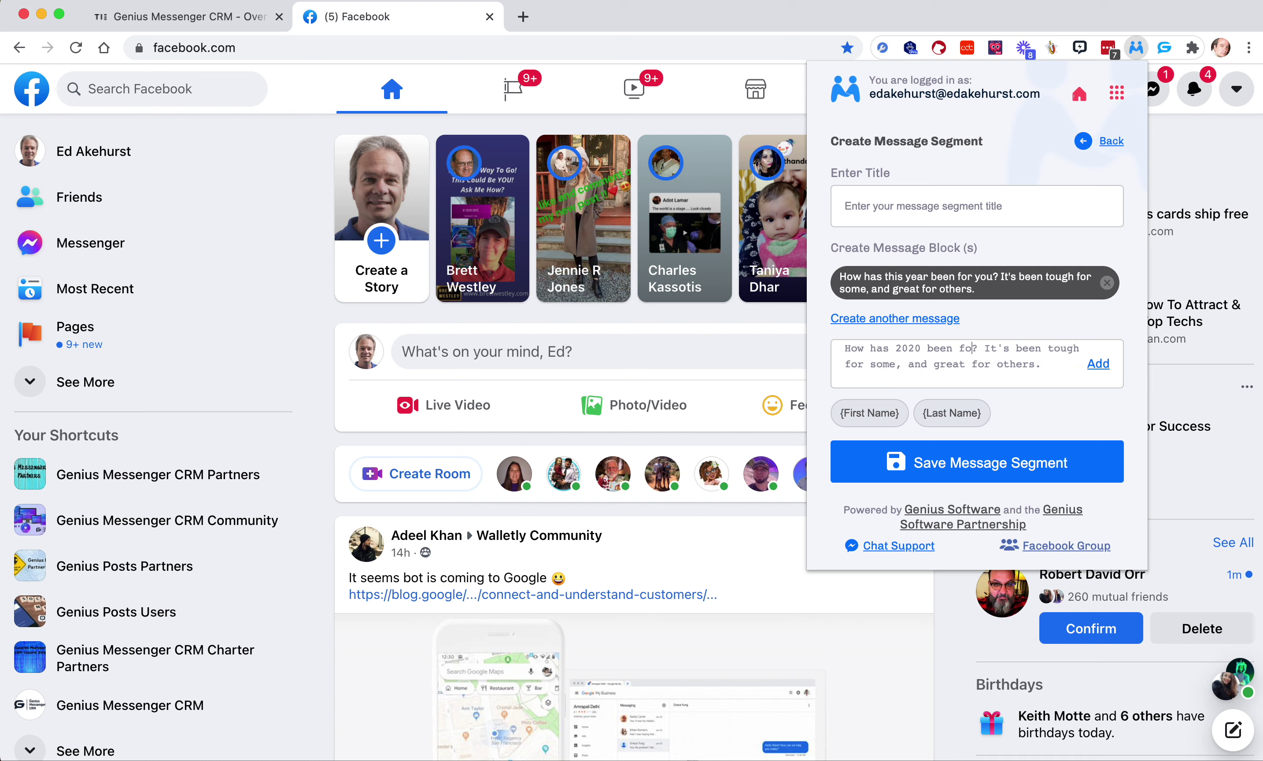
pyautogui.click(971, 349)
pyautogui.write('know i')
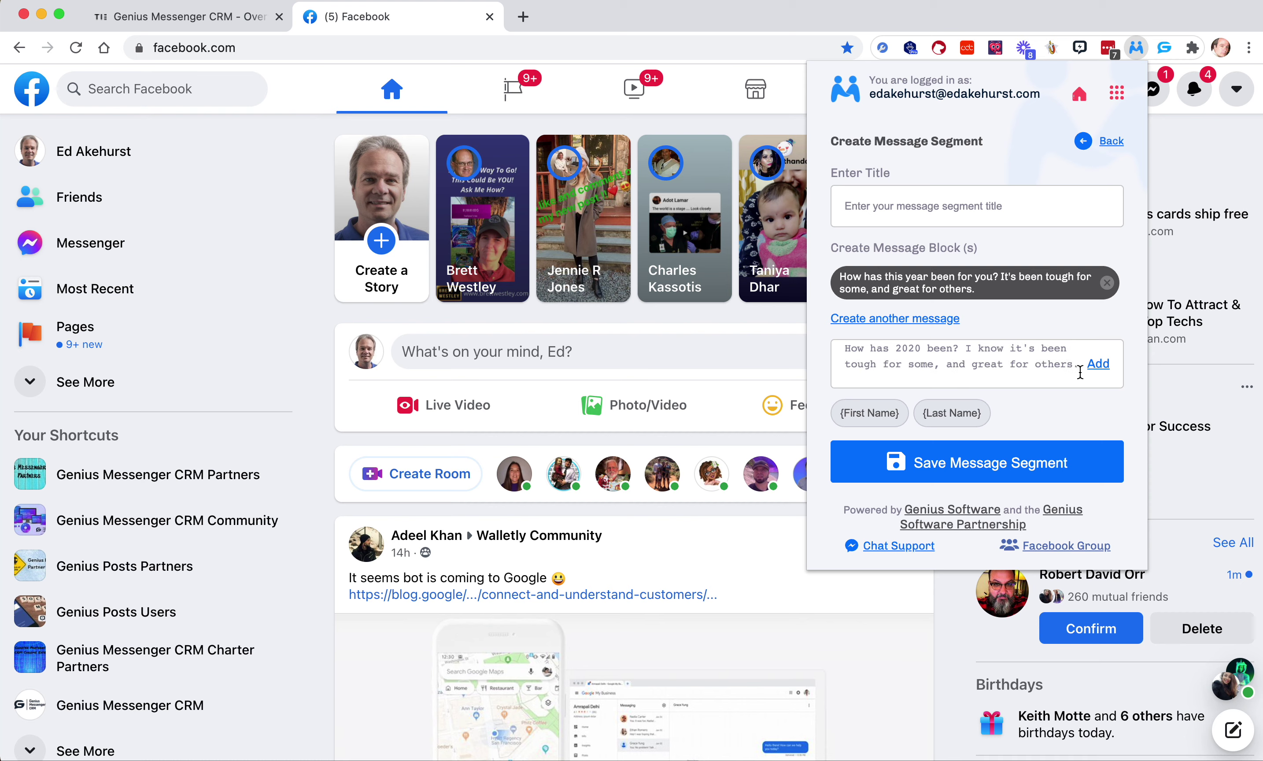
pyautogui.click(1098, 364)
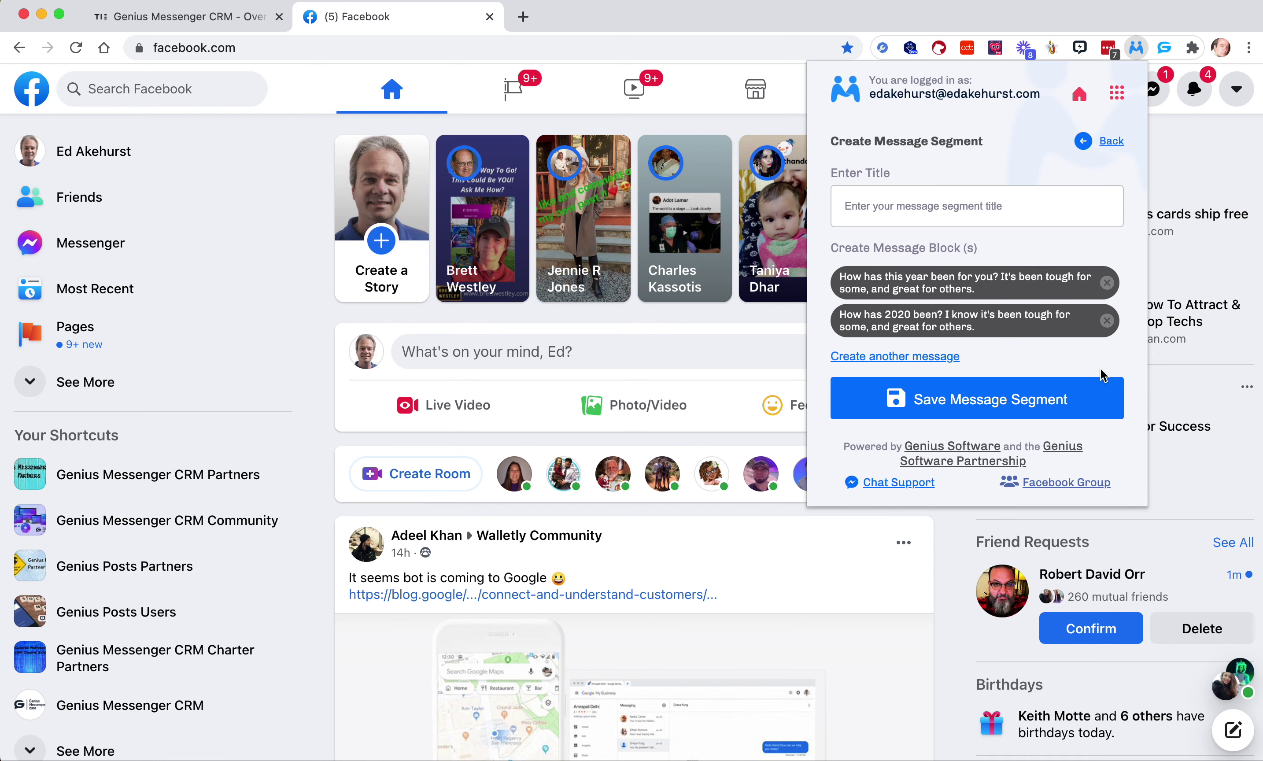
pyautogui.click(1007, 411)
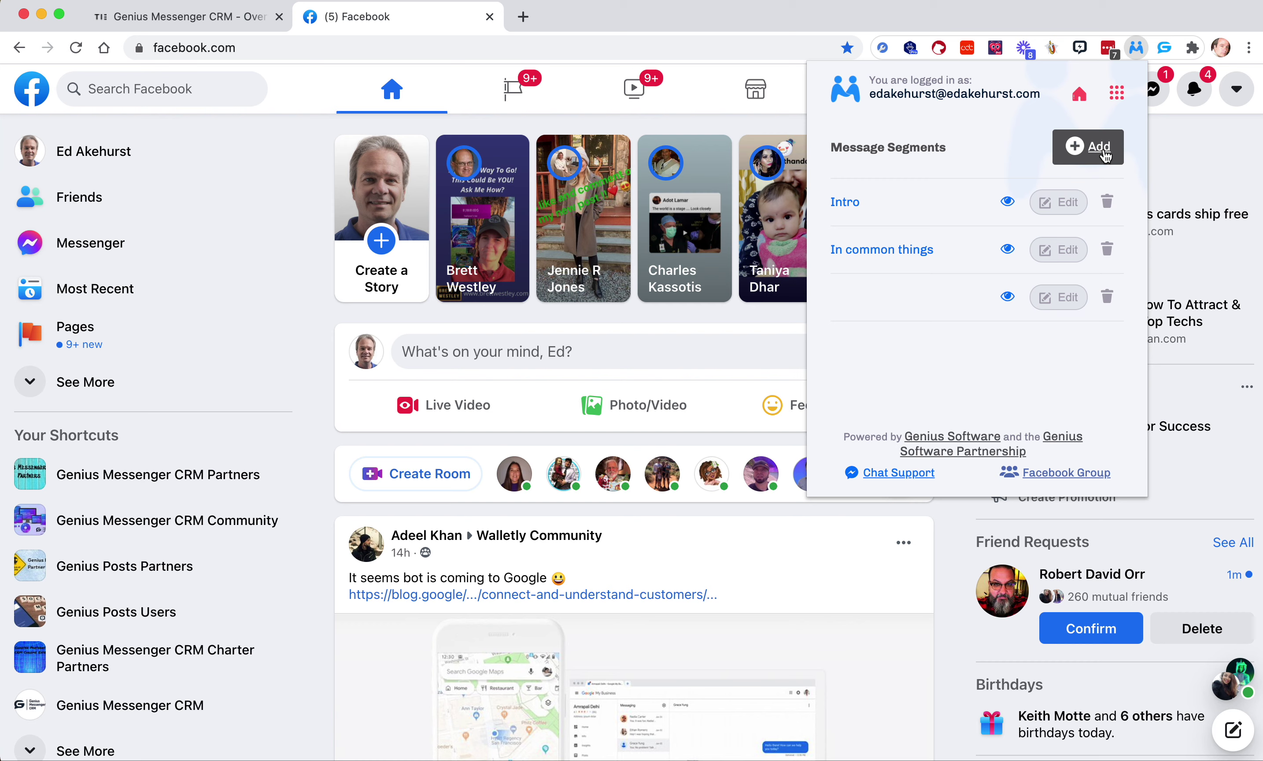
# - Reopen the untitled message segment, title it "how has year been" and save it
pyautogui.click(1059, 298)
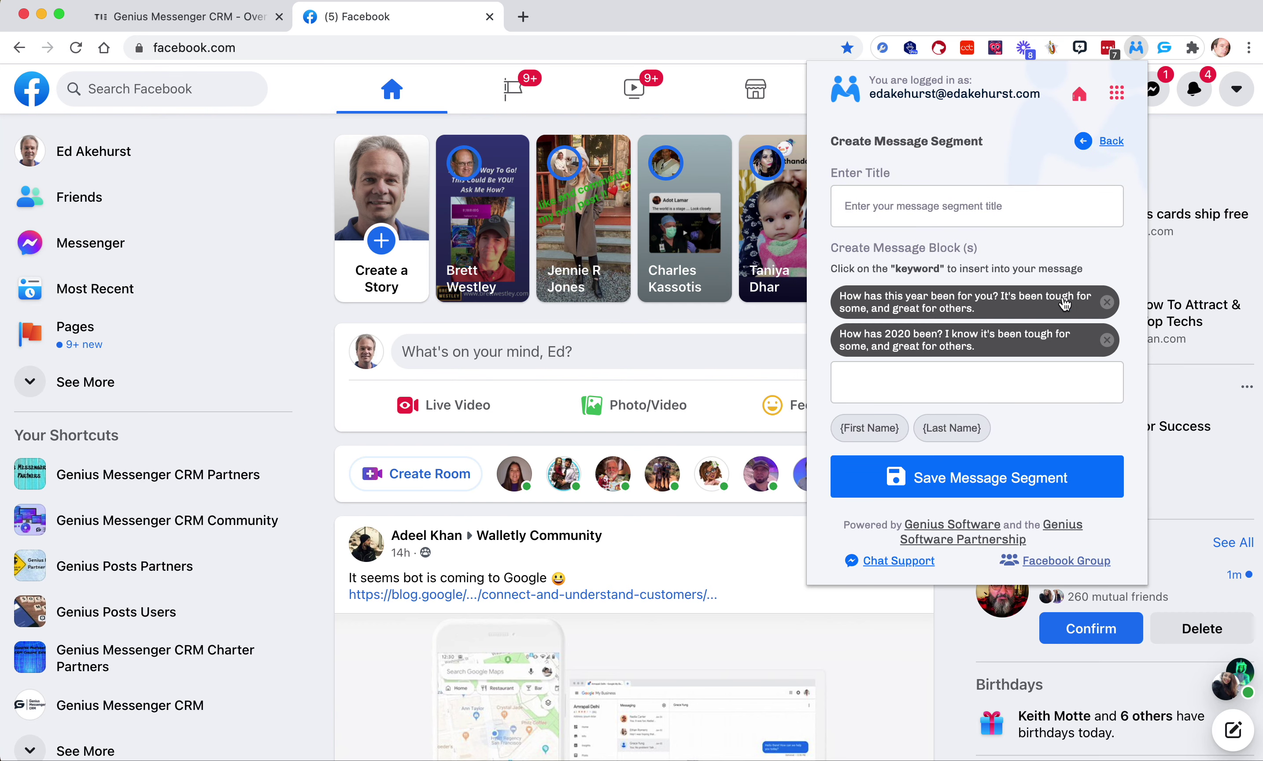
pyautogui.click(928, 205)
pyautogui.write('how has year been')
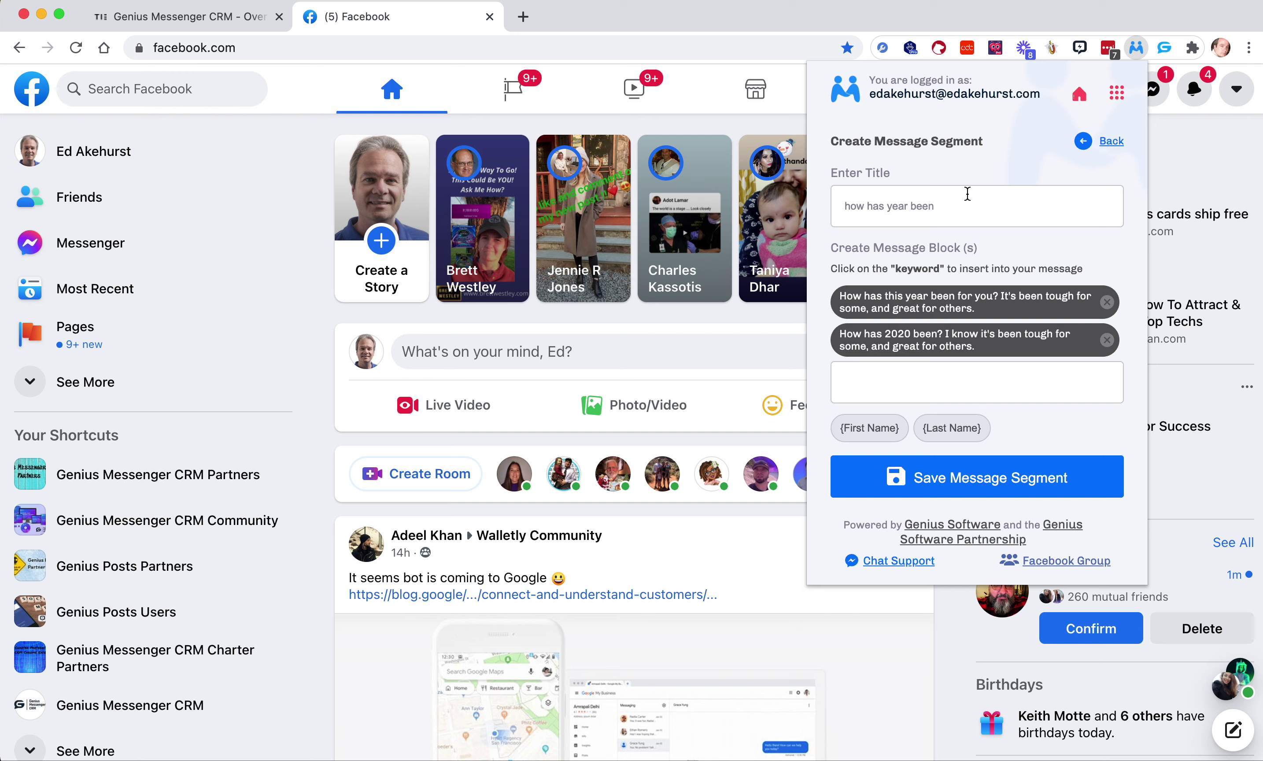
pyautogui.click(961, 466)
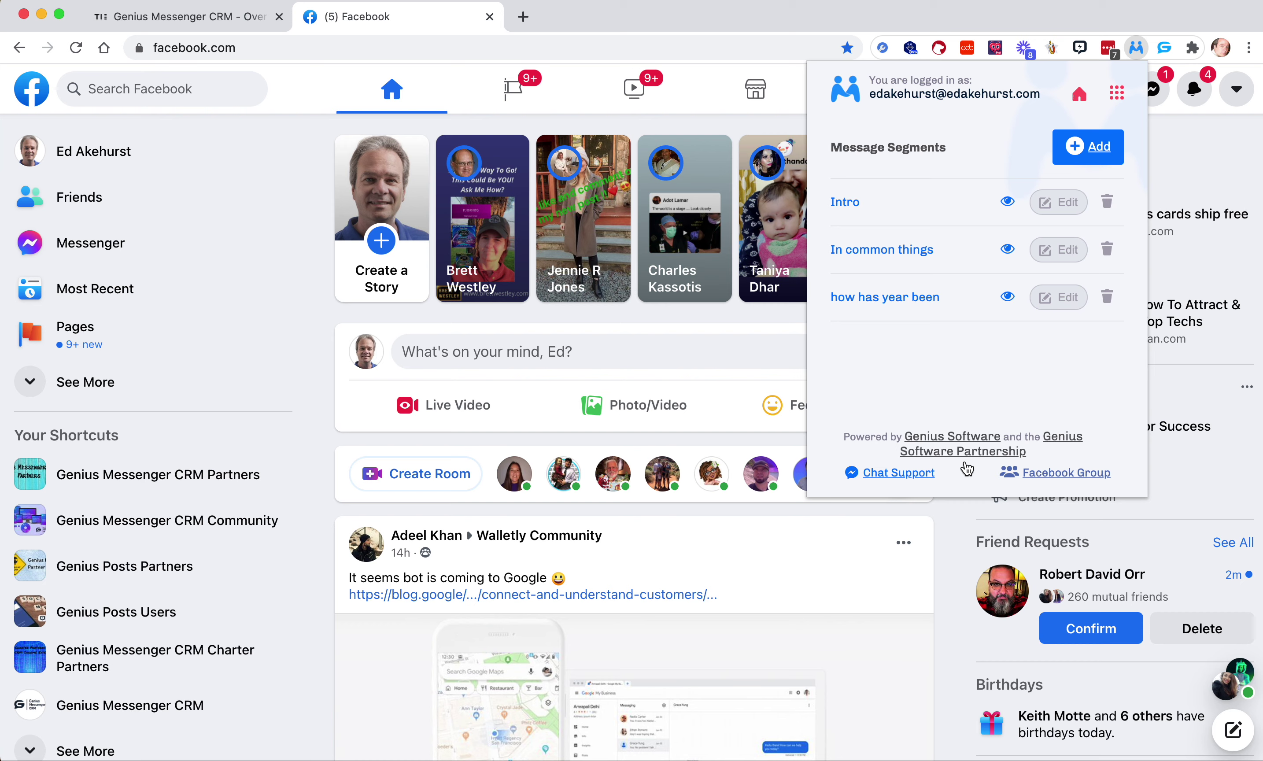
# - Start another message segment and add the block "Looking forward to hearing from you."
pyautogui.click(1088, 148)
pyautogui.click(901, 296)
pyautogui.write('Looking foeward to hearing fro you.')
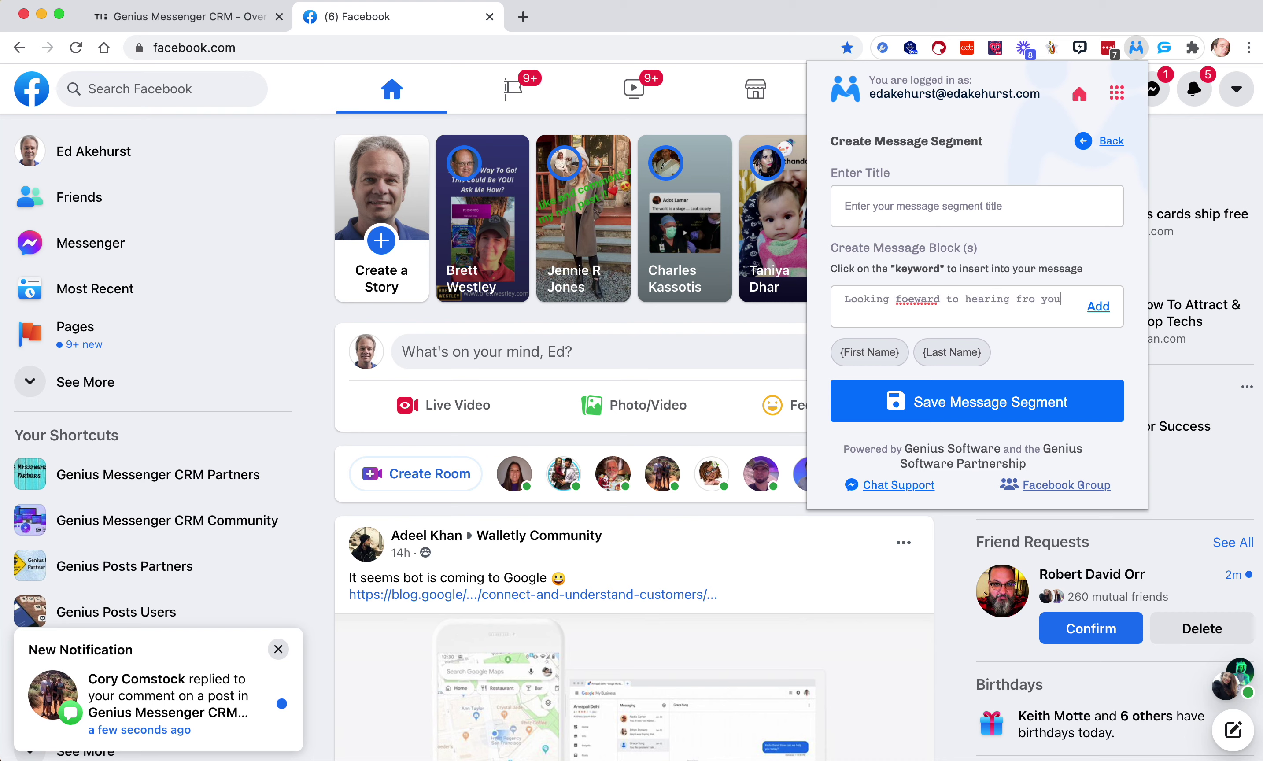
pyautogui.click(1035, 299)
pyautogui.write('m')
pyautogui.doubleClick(921, 299)
pyautogui.write('fora')
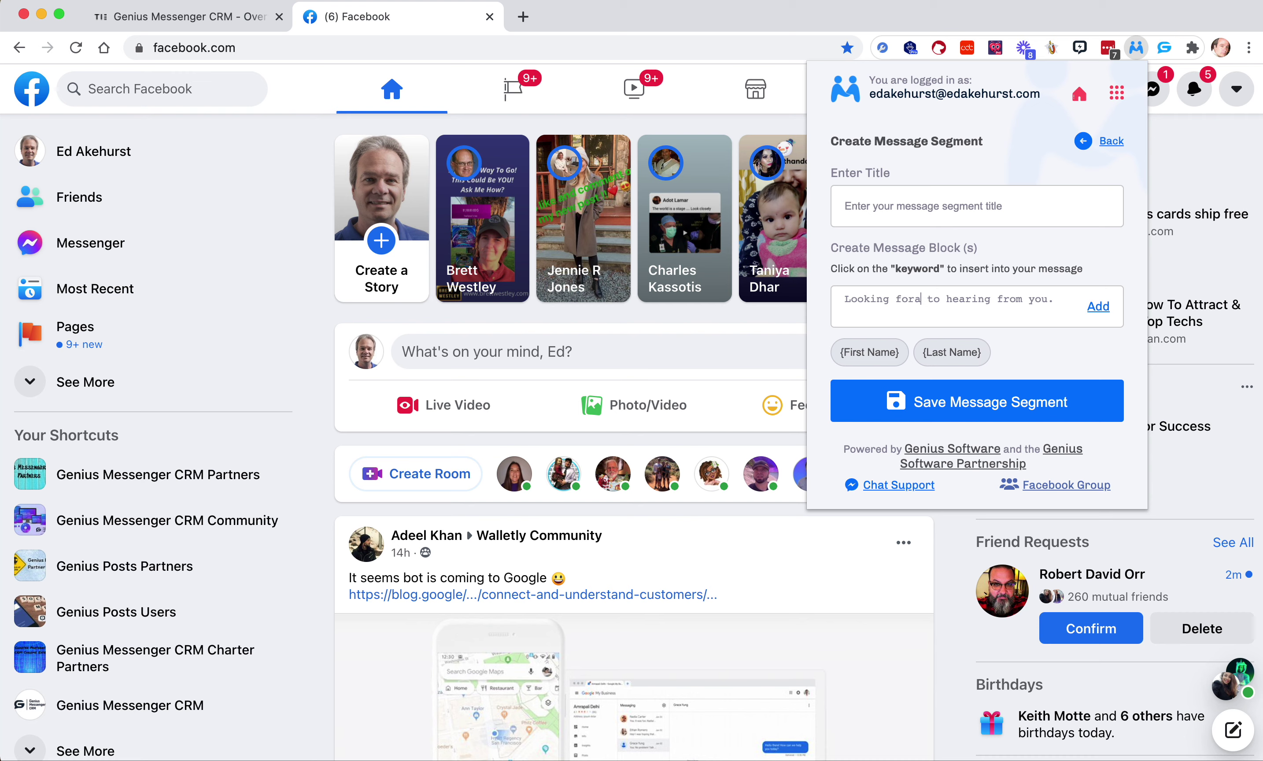
pyautogui.write('ard')
pyautogui.click(1098, 308)
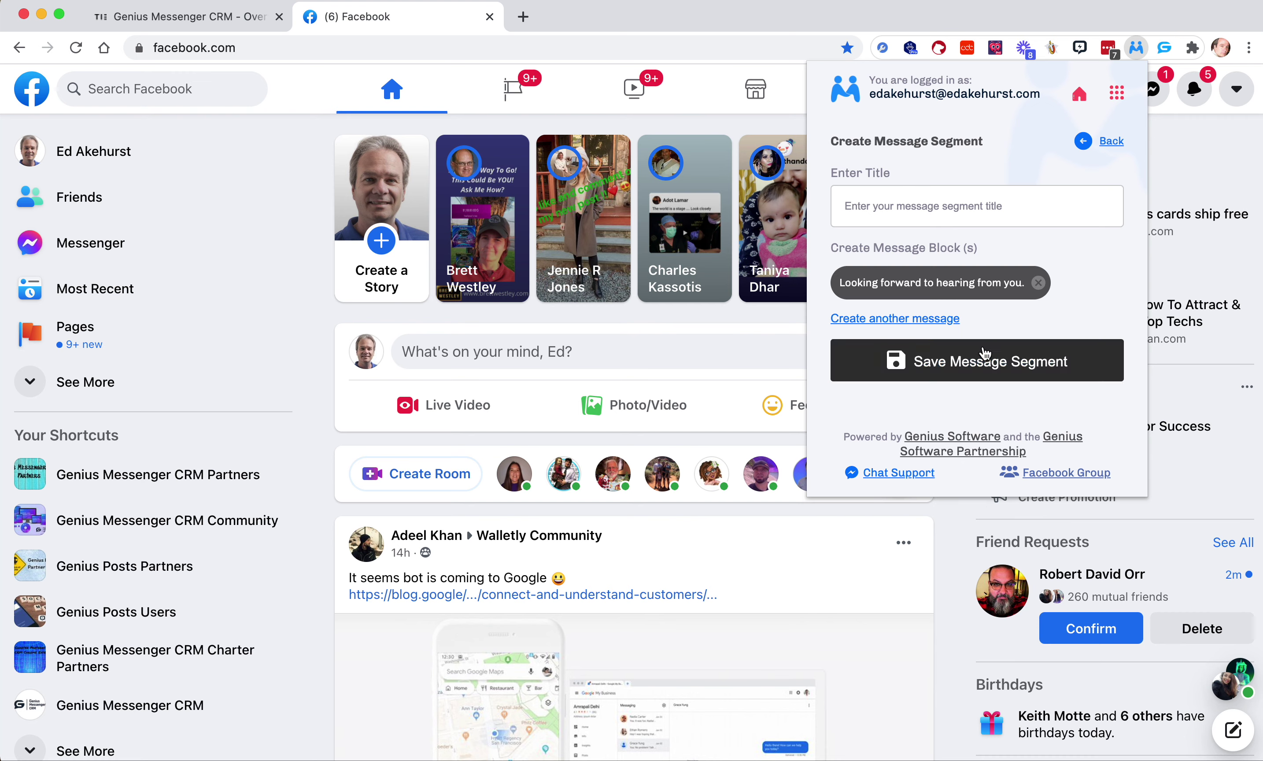
# - Add two more blocks to the segment, "Take care!" and "Talk soon!"
pyautogui.click(917, 319)
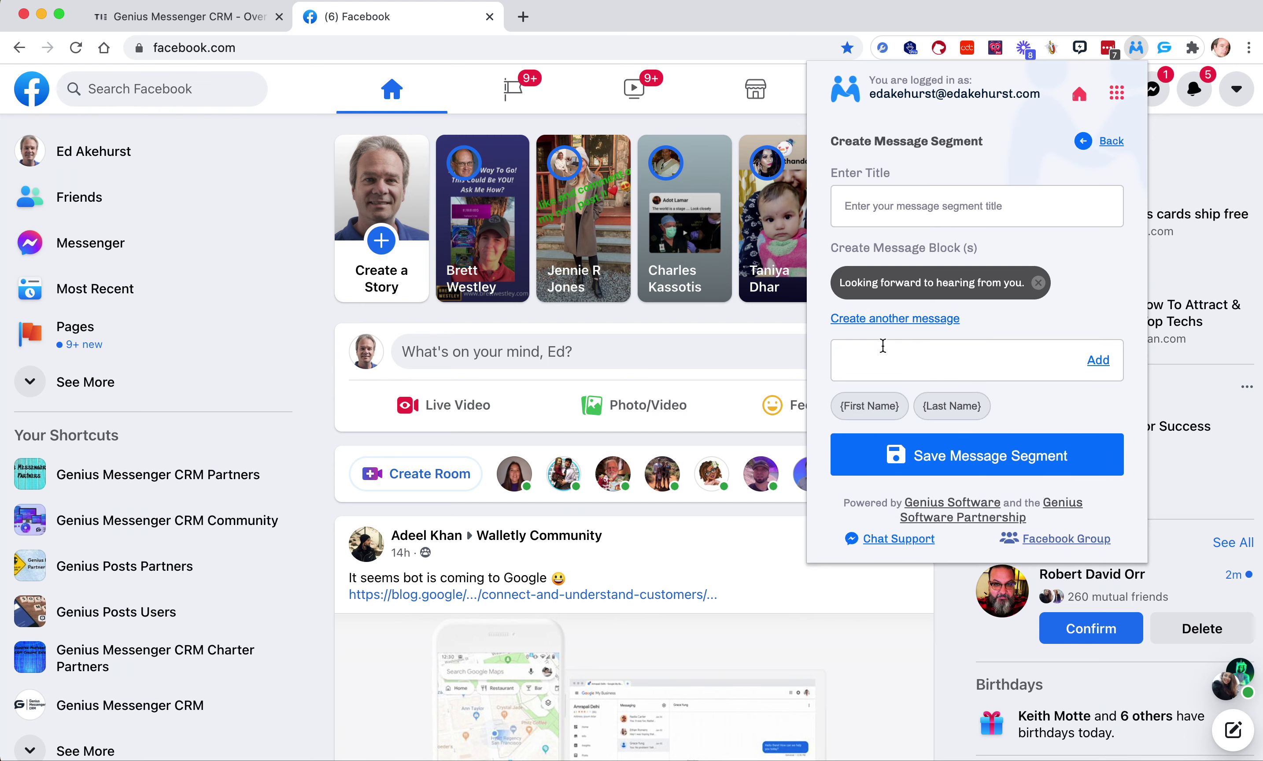
pyautogui.write('Take care!')
pyautogui.click(1097, 360)
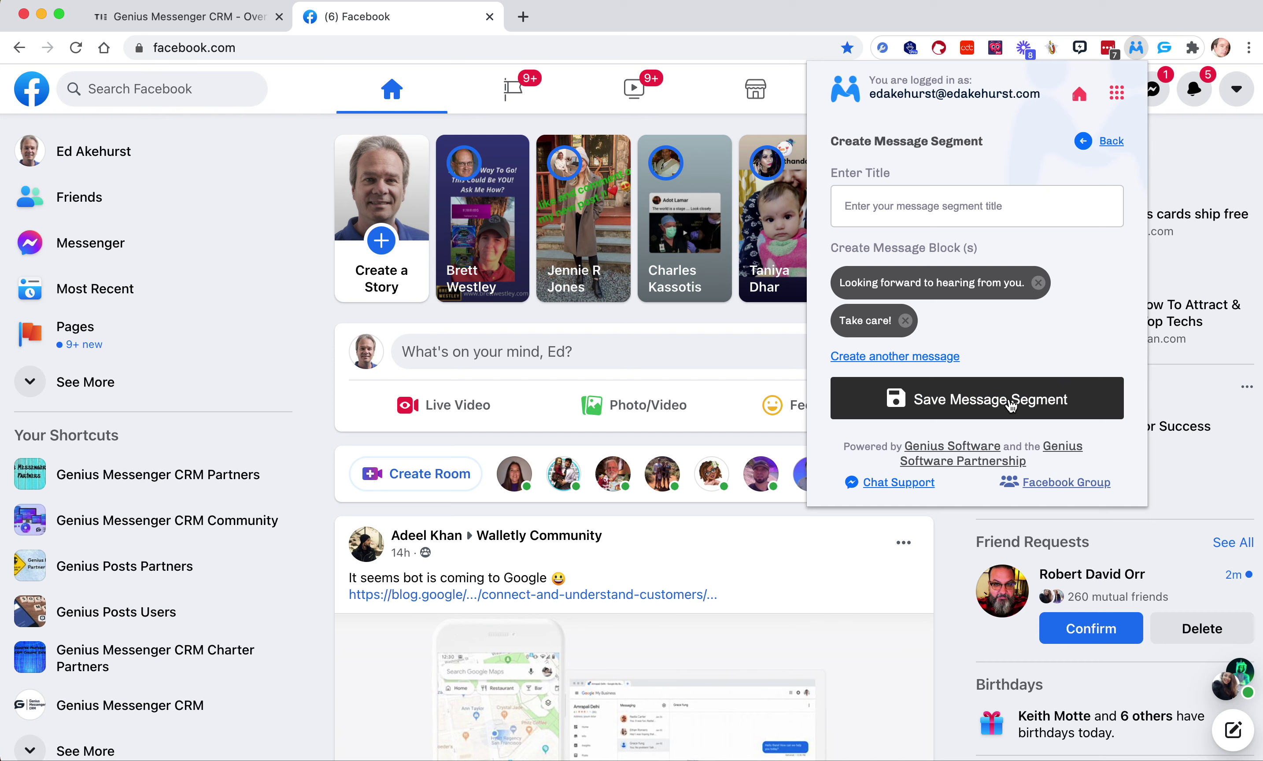
pyautogui.click(928, 357)
pyautogui.write('Talk soon!')
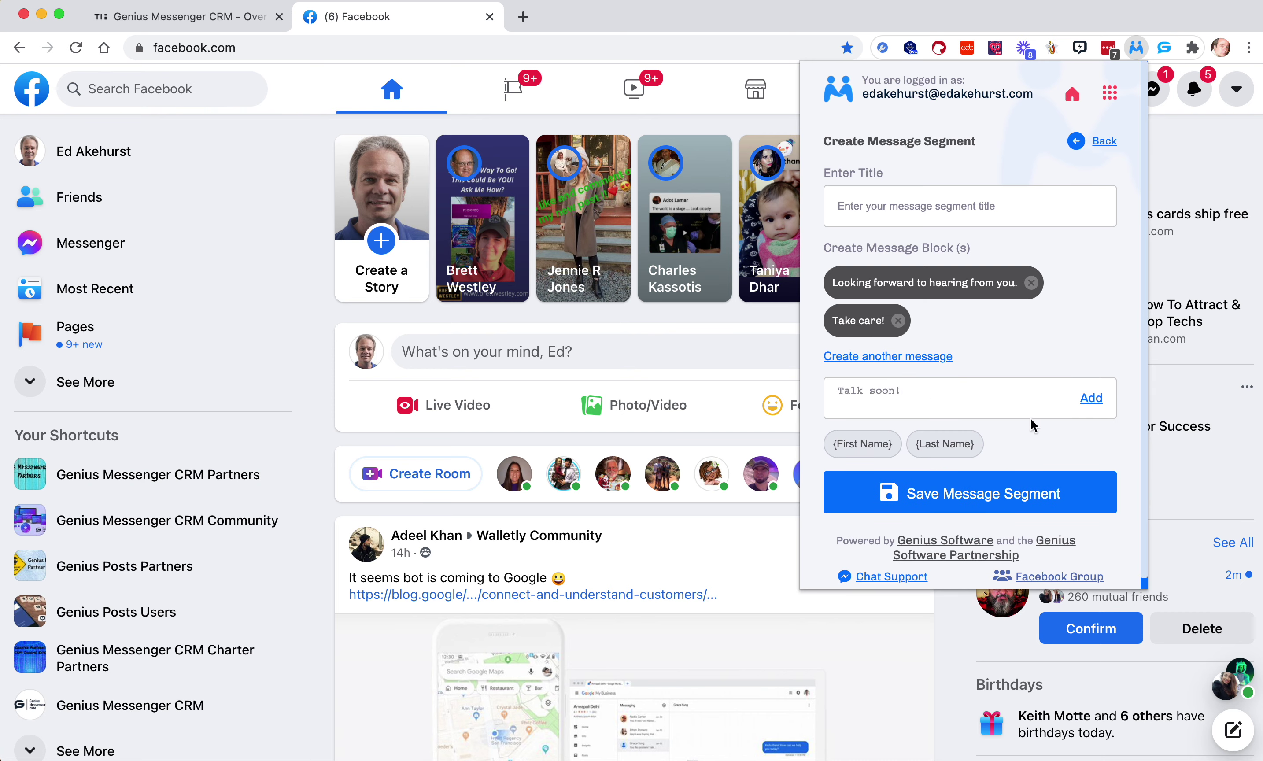
pyautogui.click(1094, 399)
# - Title the closing message segment "Outro" and save it
pyautogui.click(953, 214)
pyautogui.write('Outro')
pyautogui.click(1017, 431)
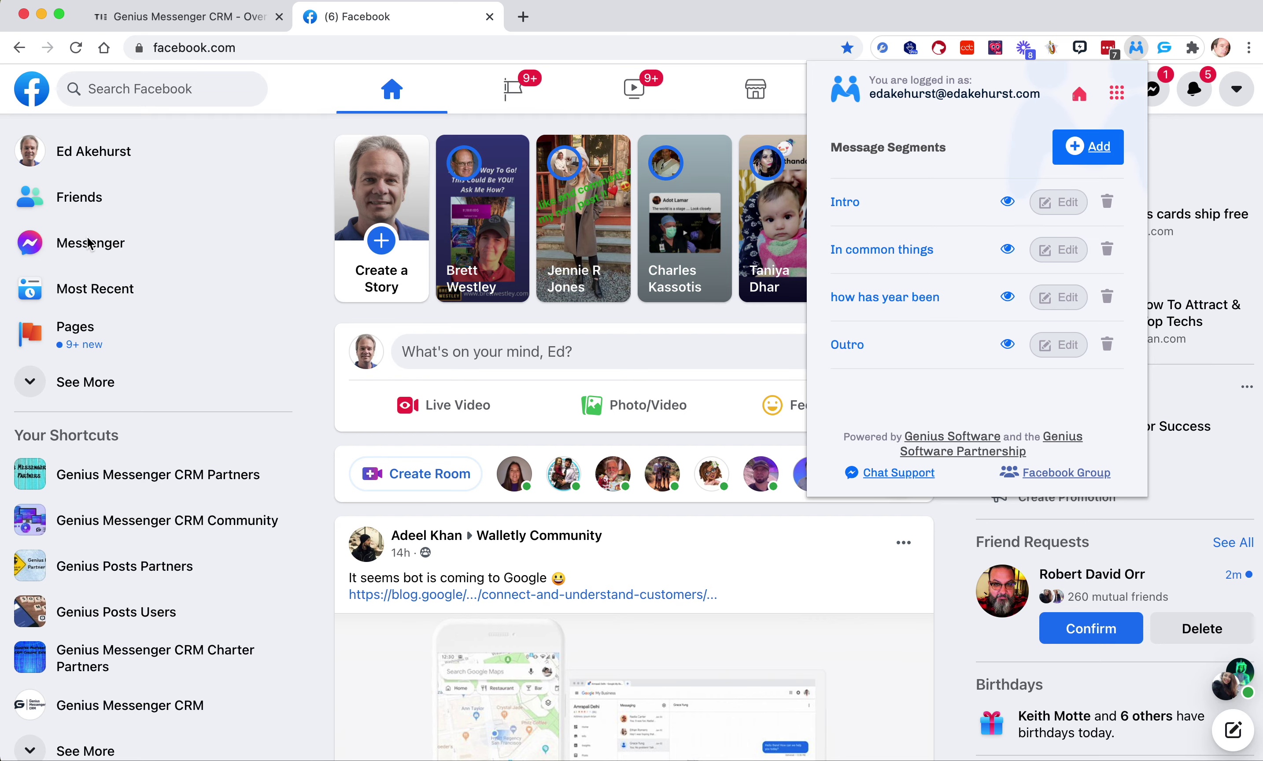
# - Search Facebook for kartra, open the Kartra (Official) group and browse its members list
pyautogui.click(231, 90)
pyautogui.write('kartra')
pyautogui.click(132, 131)
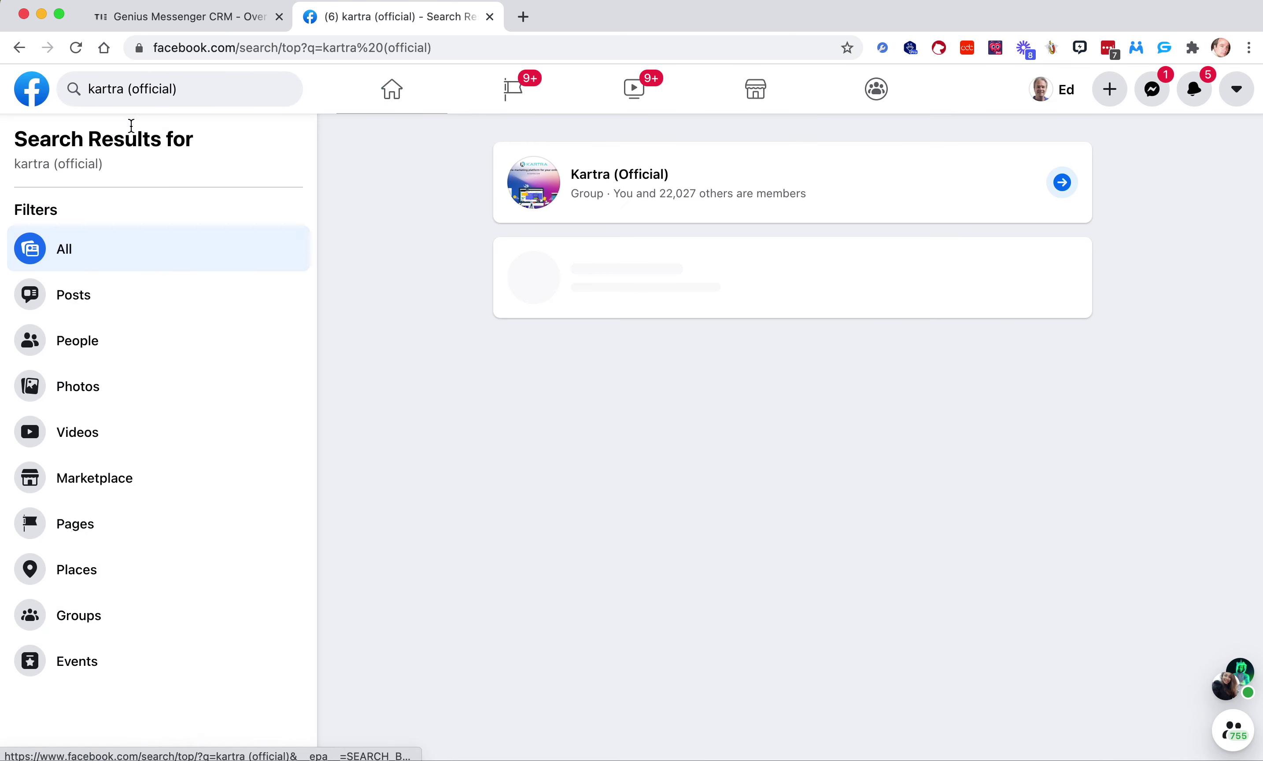
pyautogui.click(626, 176)
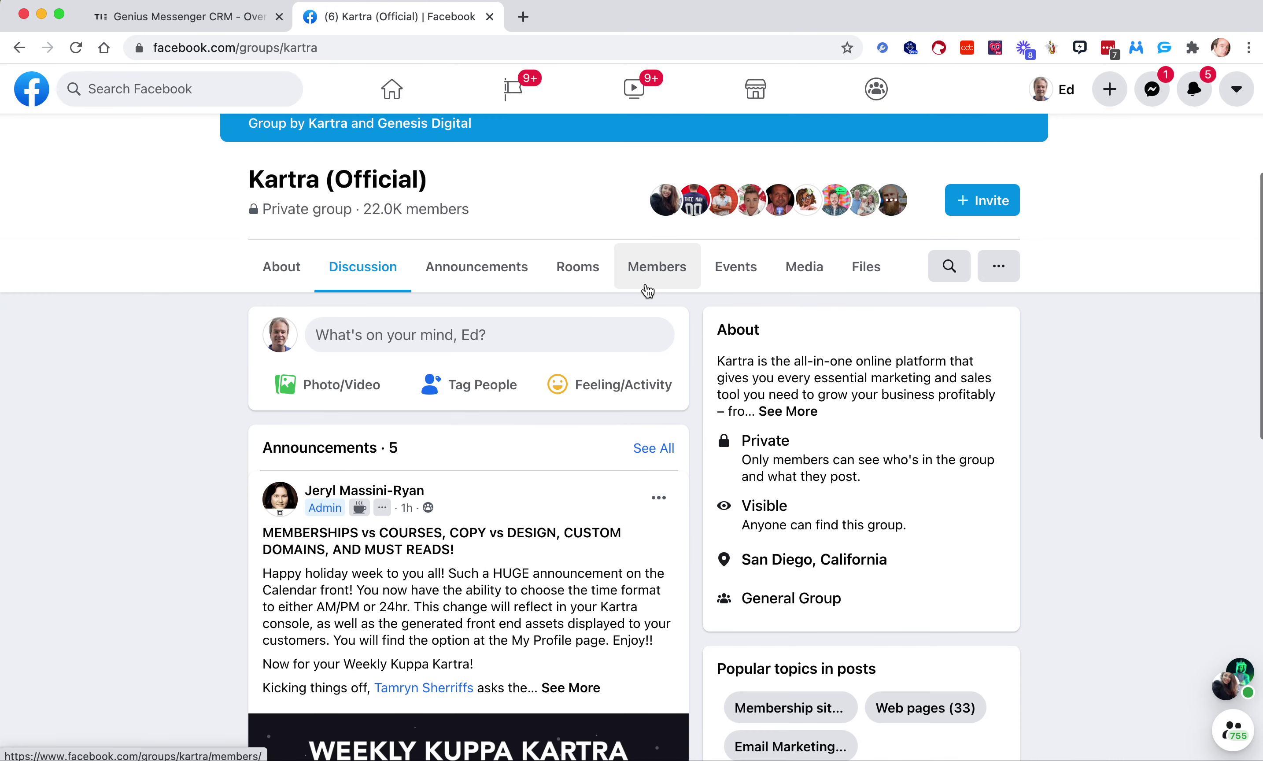
pyautogui.click(667, 284)
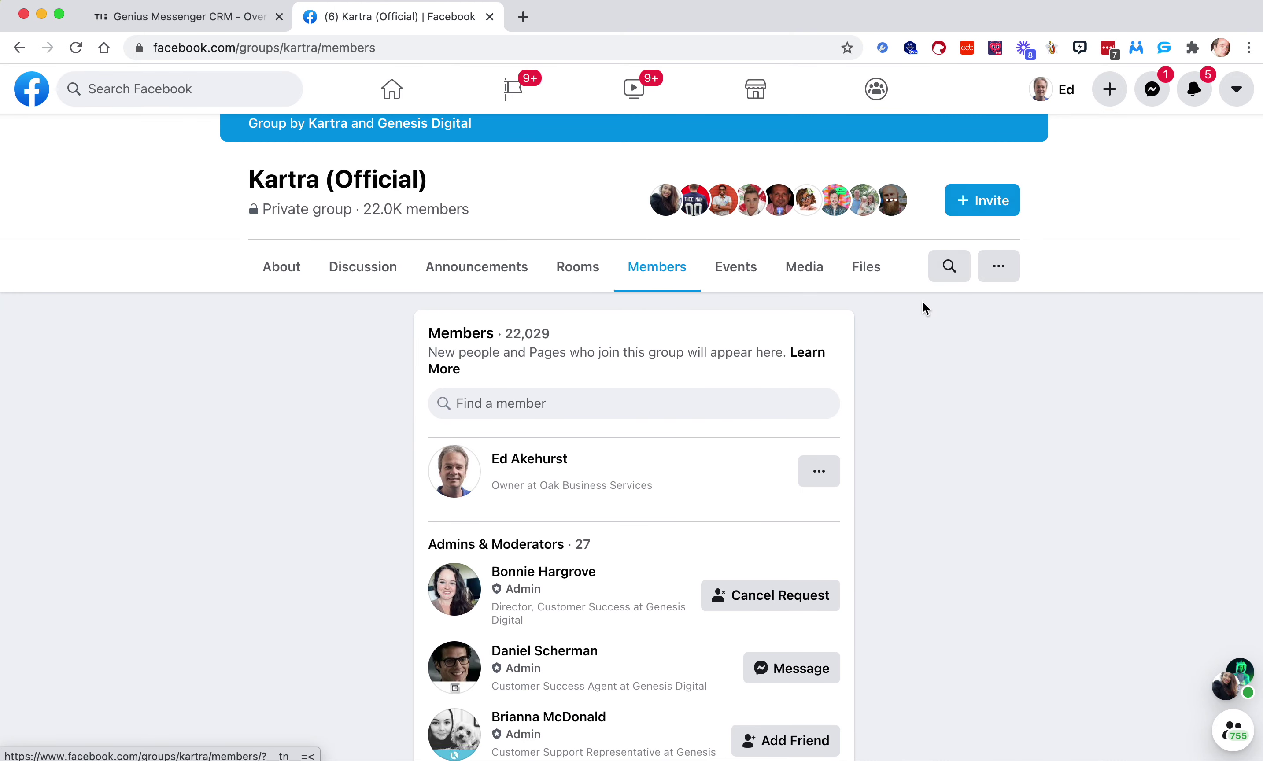
pyautogui.scroll(-20, 874, 374)
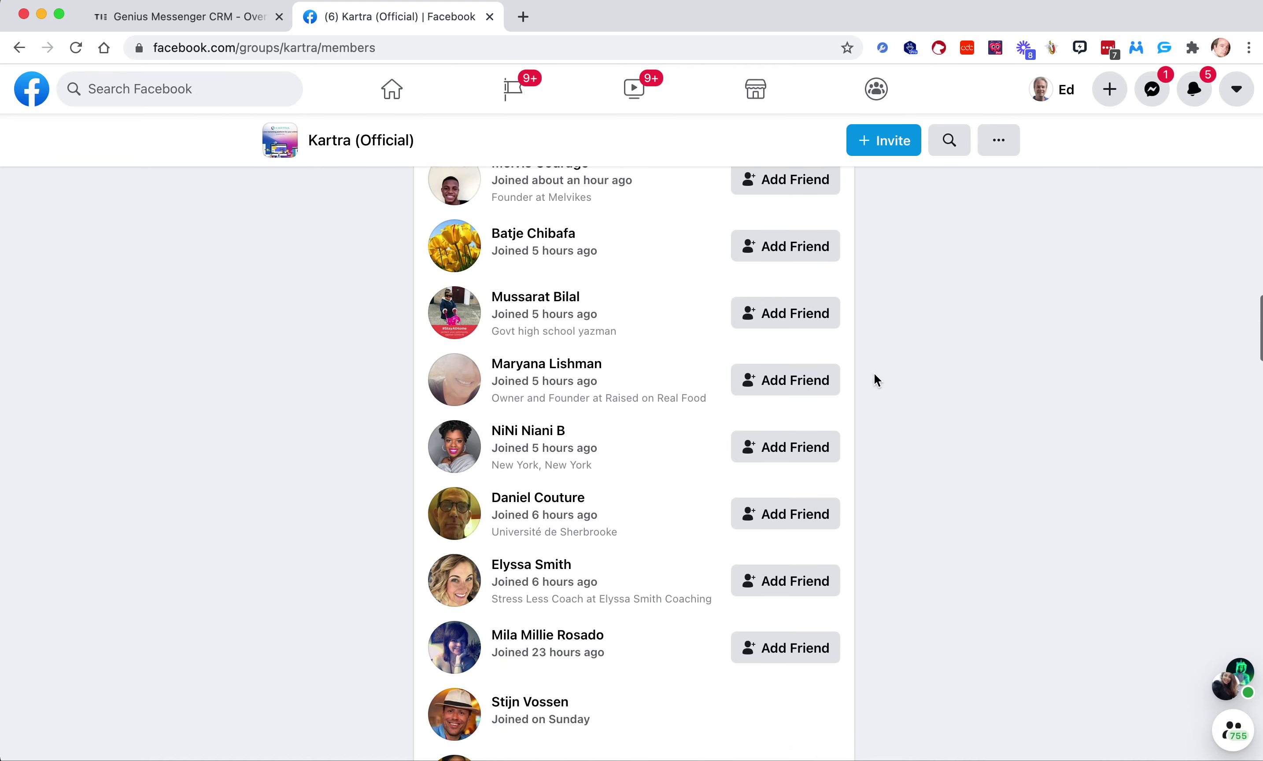
pyautogui.scroll(-20, 874, 375)
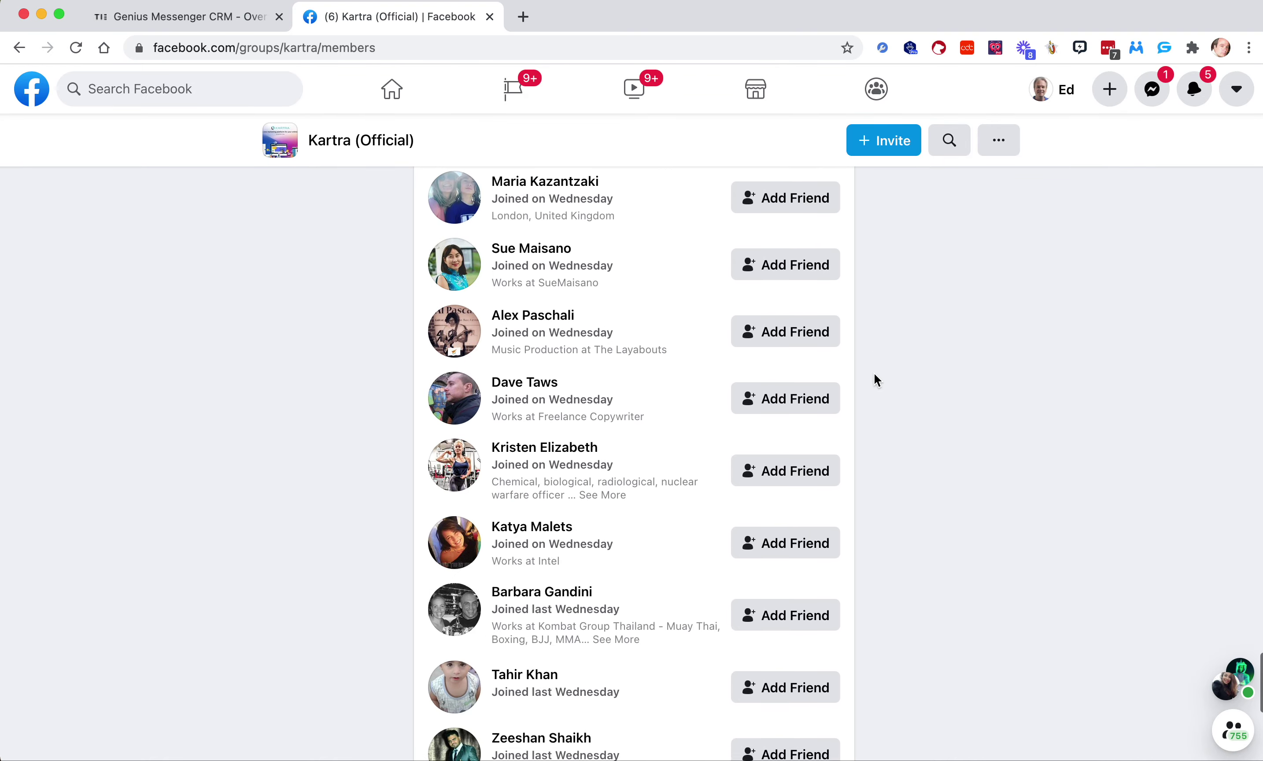
pyautogui.scroll(-20, 875, 380)
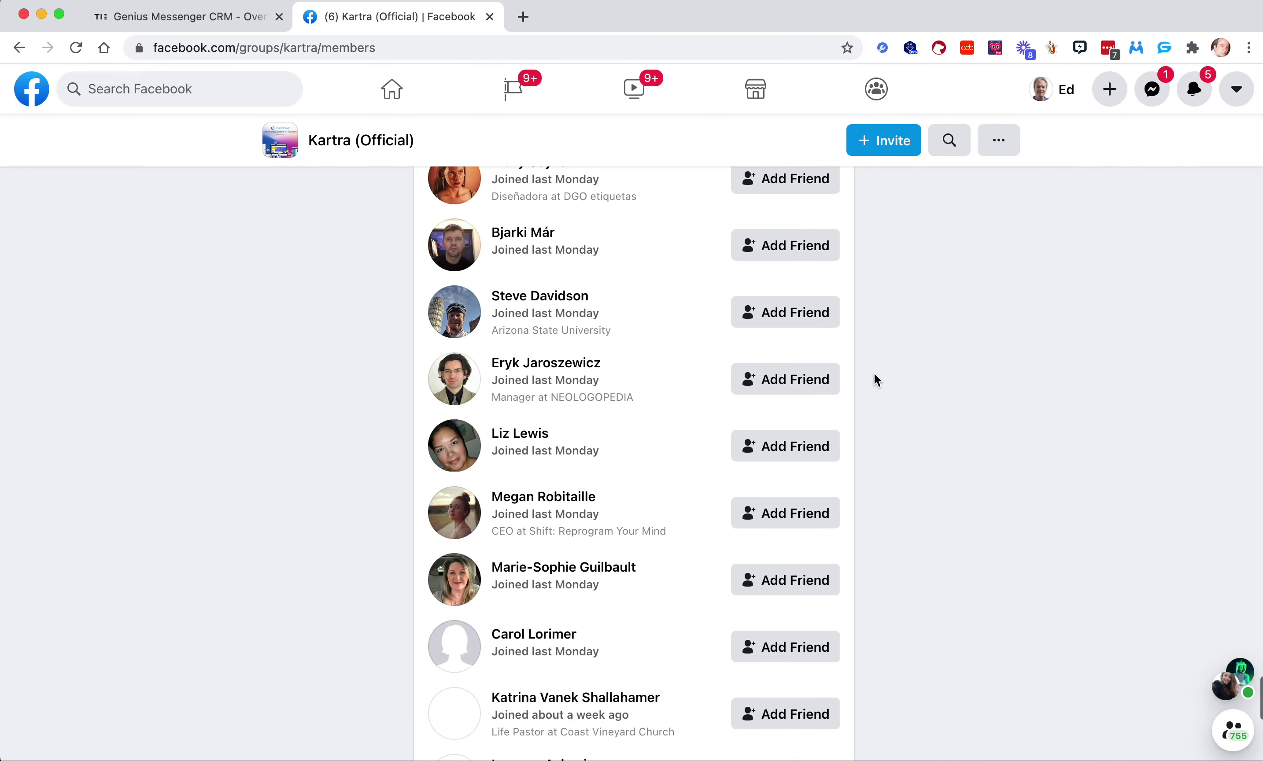
pyautogui.press('Home')
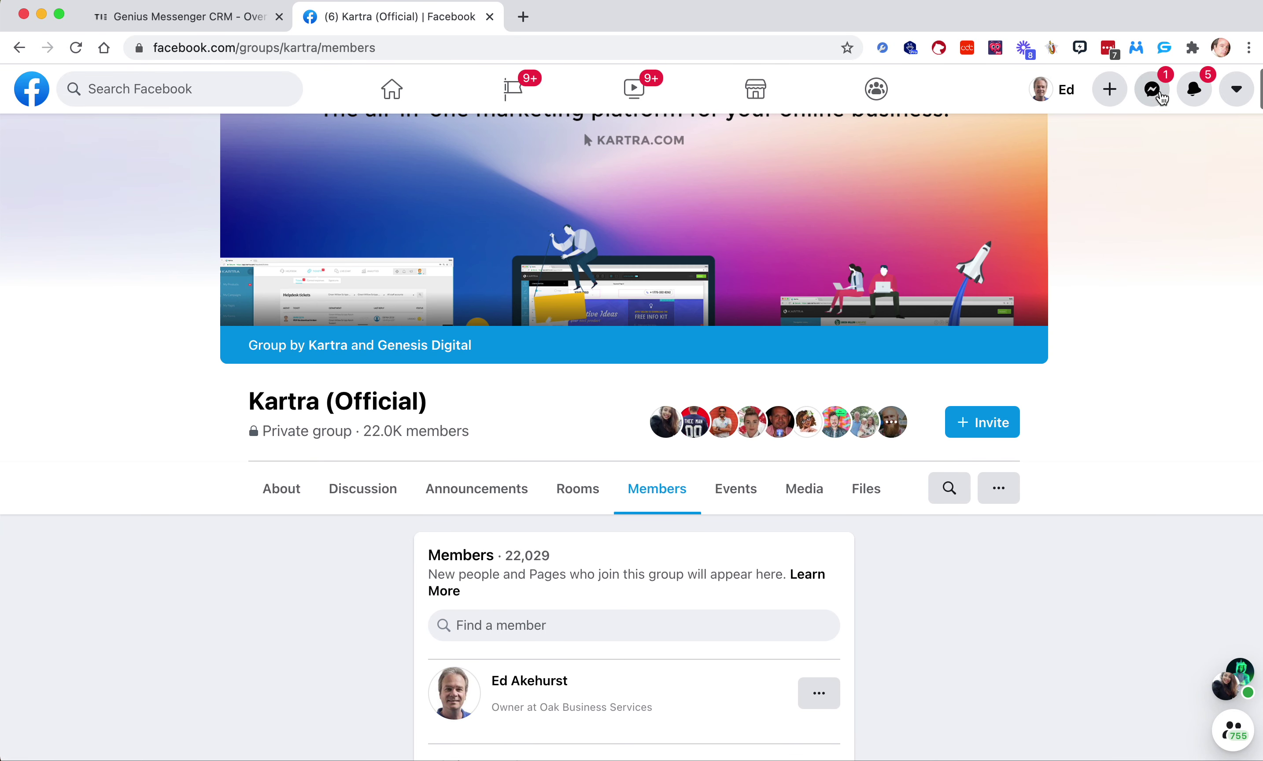
# - Start a new message group in Genius Connector and title it "Katra People"
pyautogui.click(1137, 48)
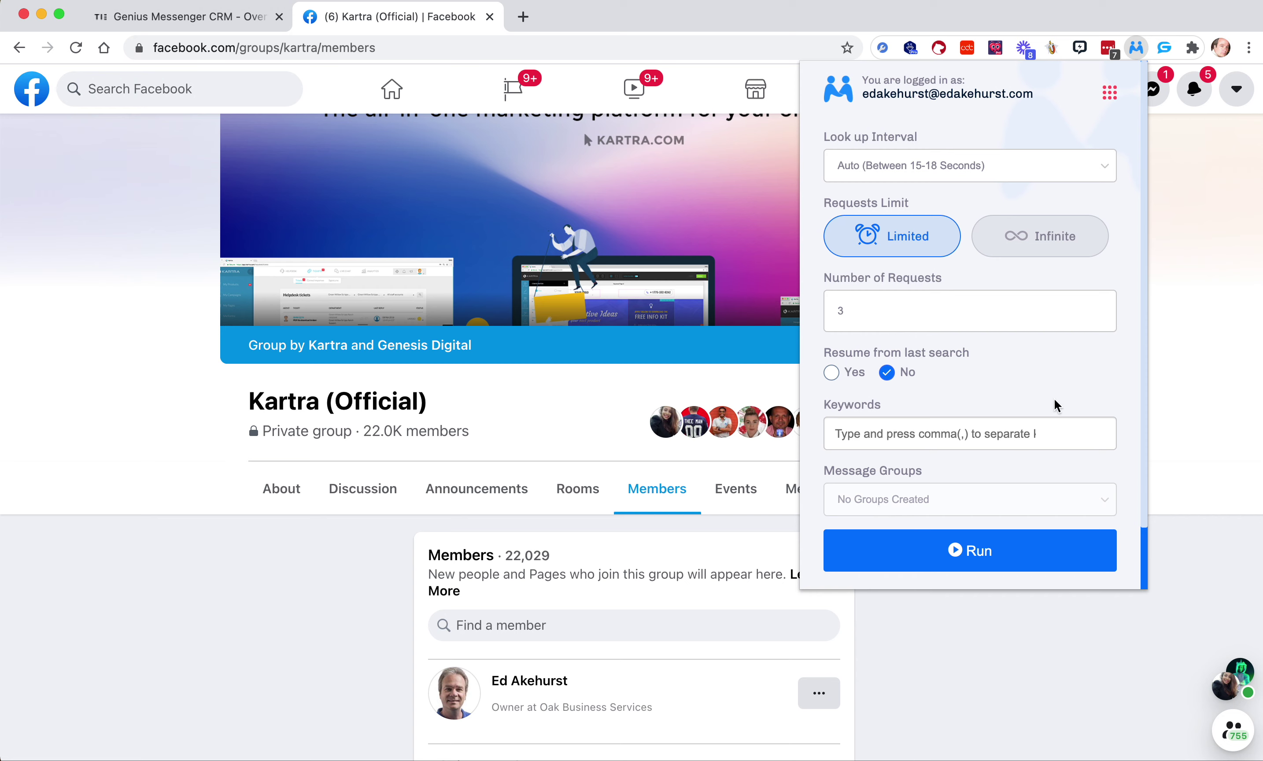
pyautogui.click(1110, 93)
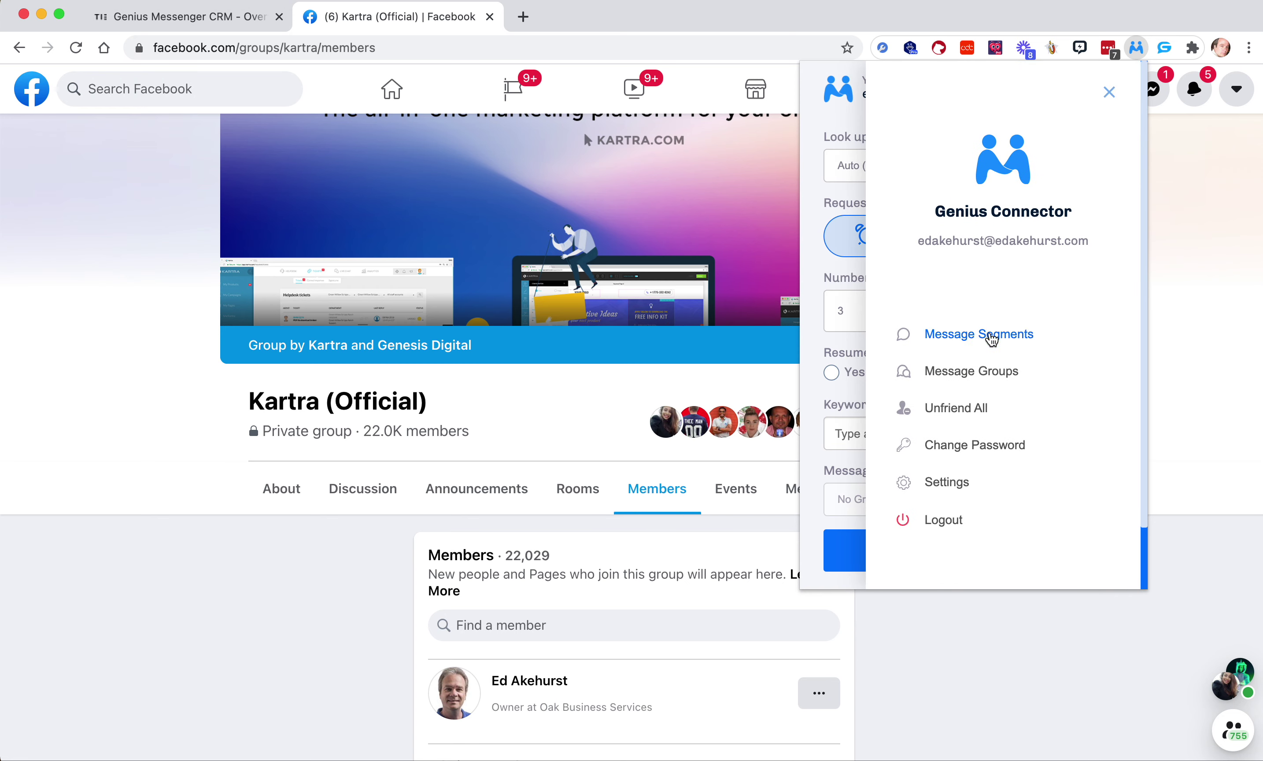
pyautogui.click(966, 379)
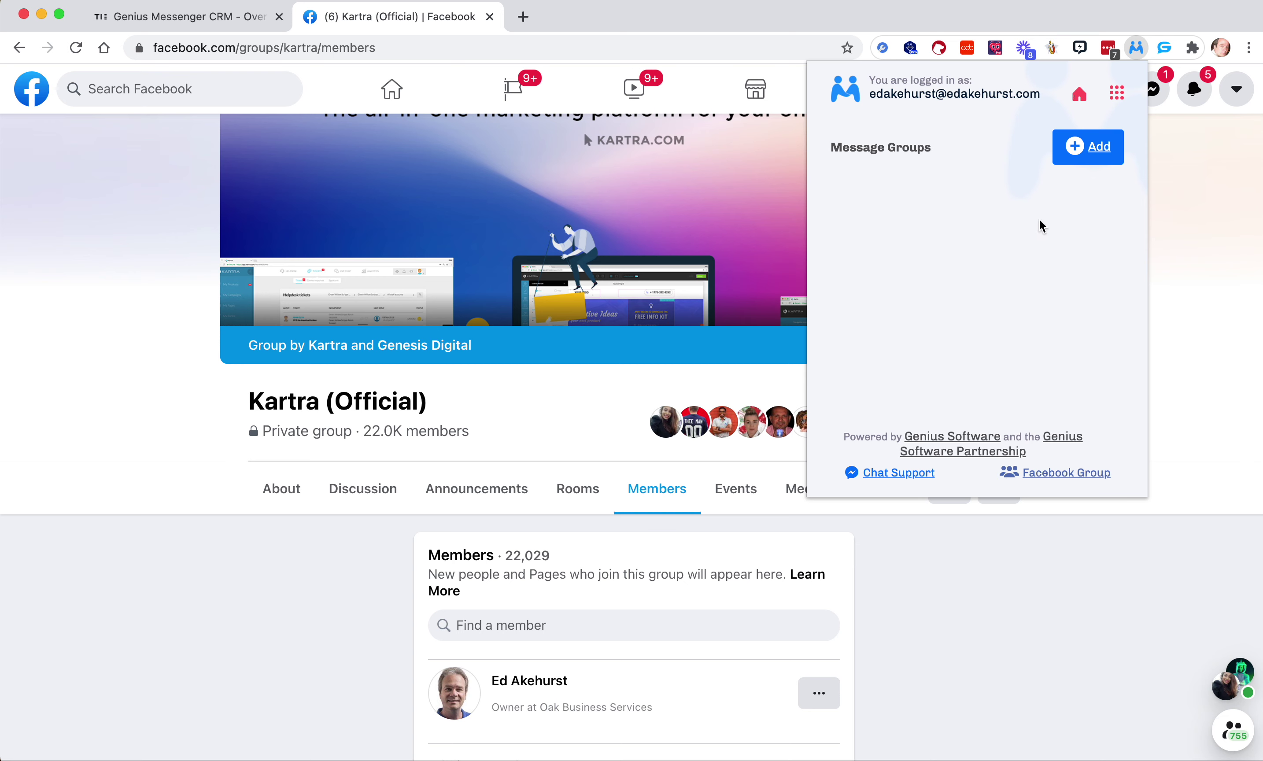
pyautogui.click(1094, 160)
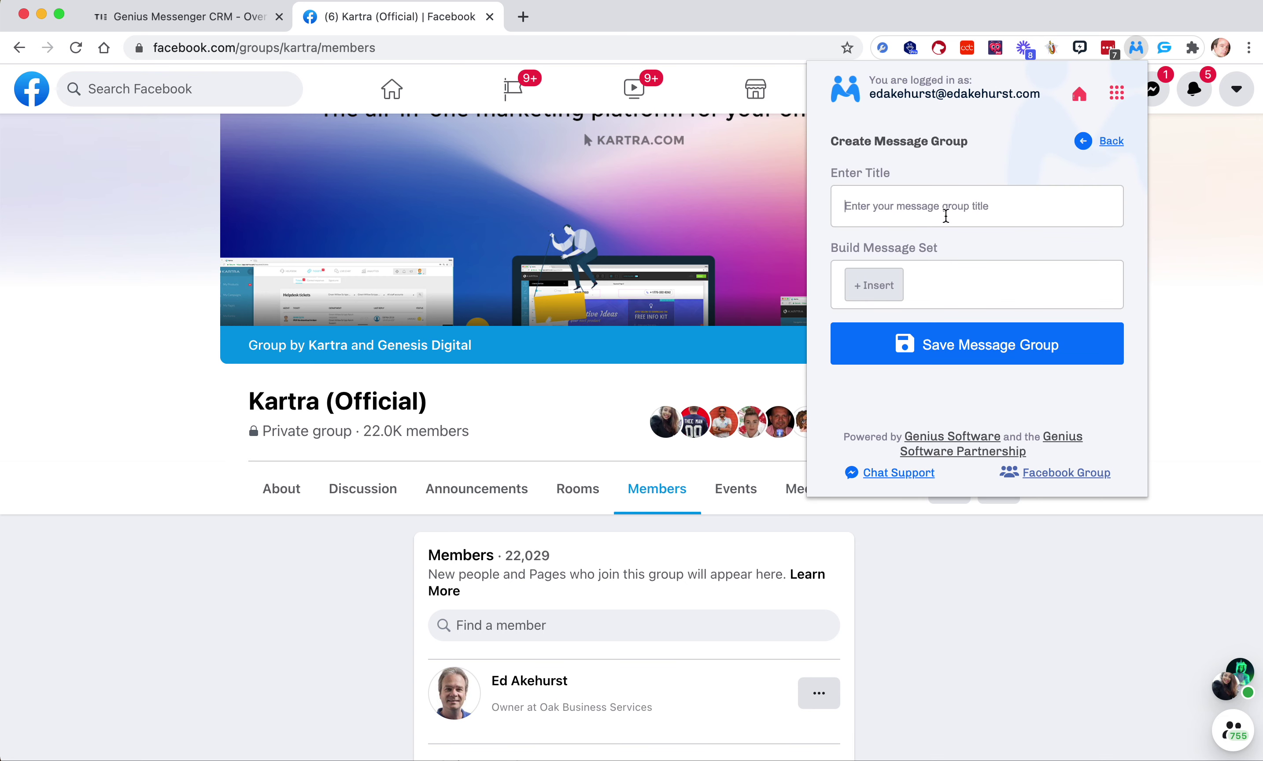
pyautogui.write('Grou')
pyautogui.press('BackSpace')
pyautogui.press('BackSpace')
pyautogui.press('BackSpace')
pyautogui.press('BackSpace')
pyautogui.press('BackSpace')
pyautogui.write('Katrra People')
pyautogui.click(871, 208)
pyautogui.press('BackSpace')
# - Insert the Intro message segment as the first part of the message set
pyautogui.click(882, 284)
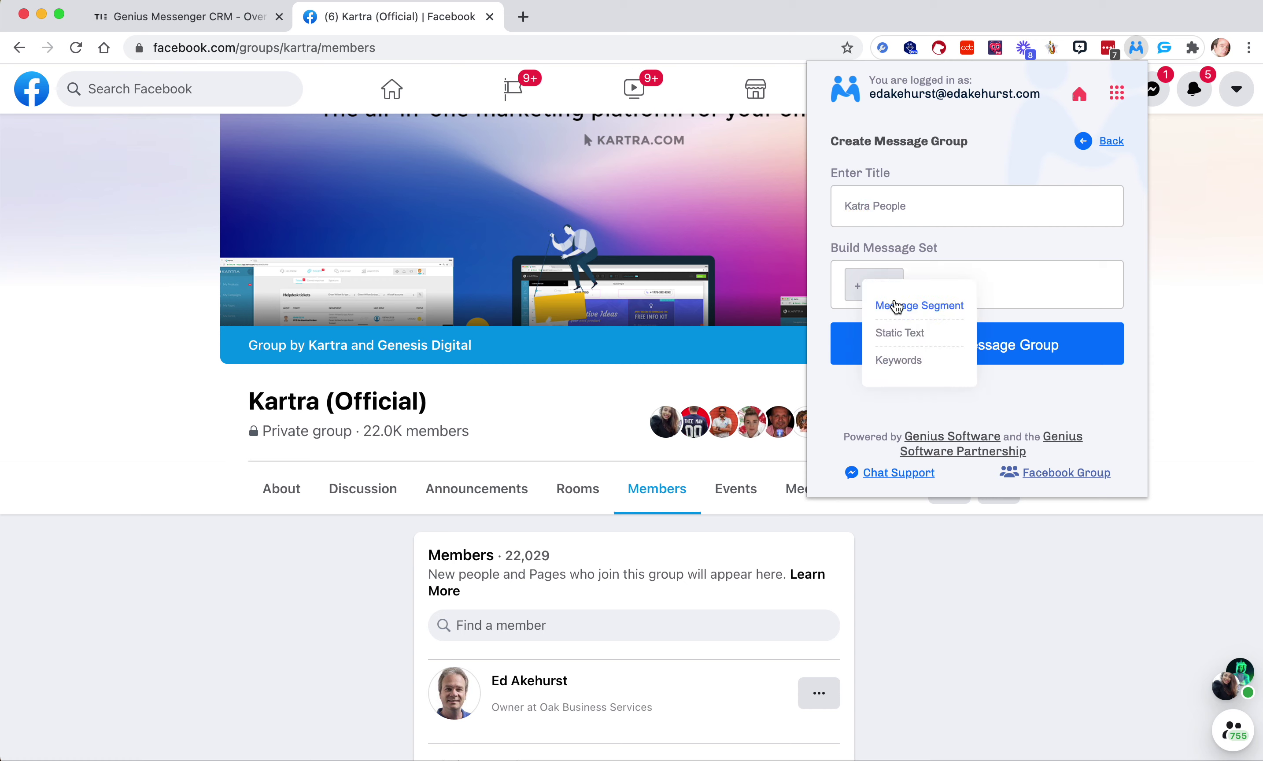
pyautogui.click(893, 302)
pyautogui.click(1014, 306)
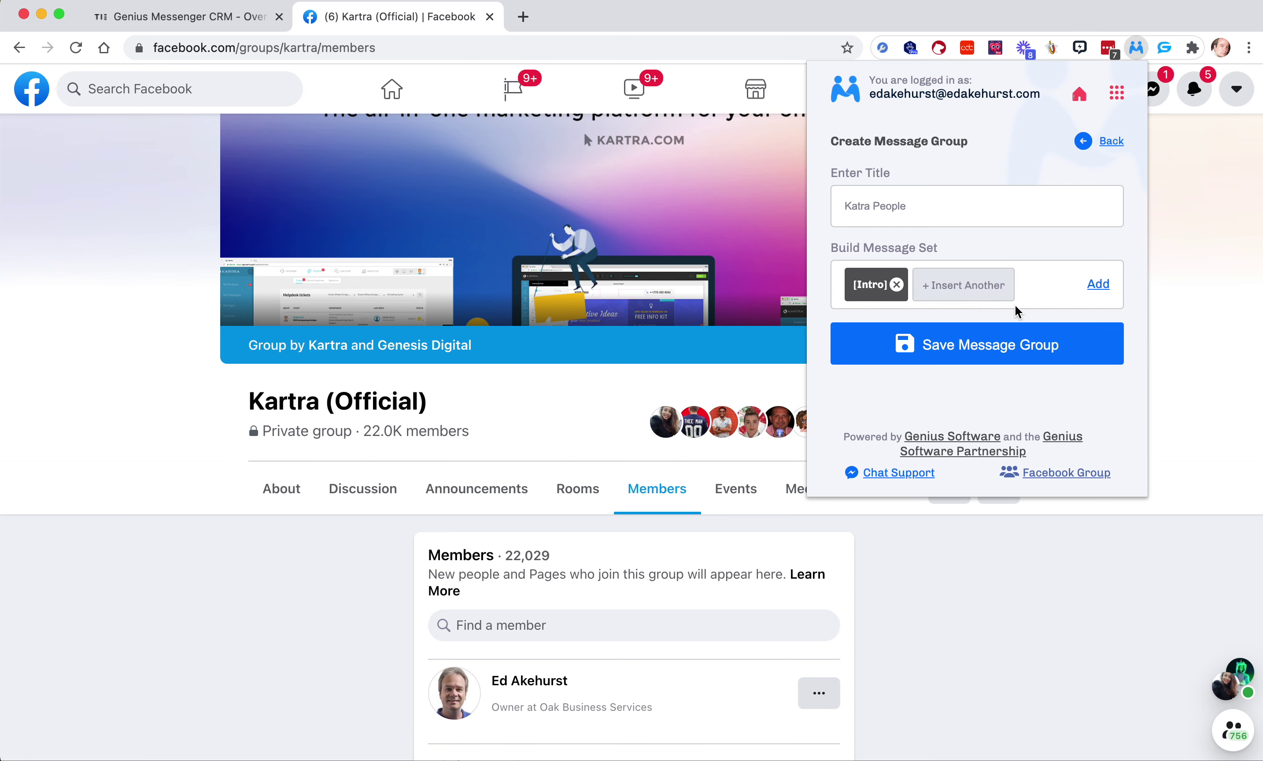
pyautogui.click(964, 293)
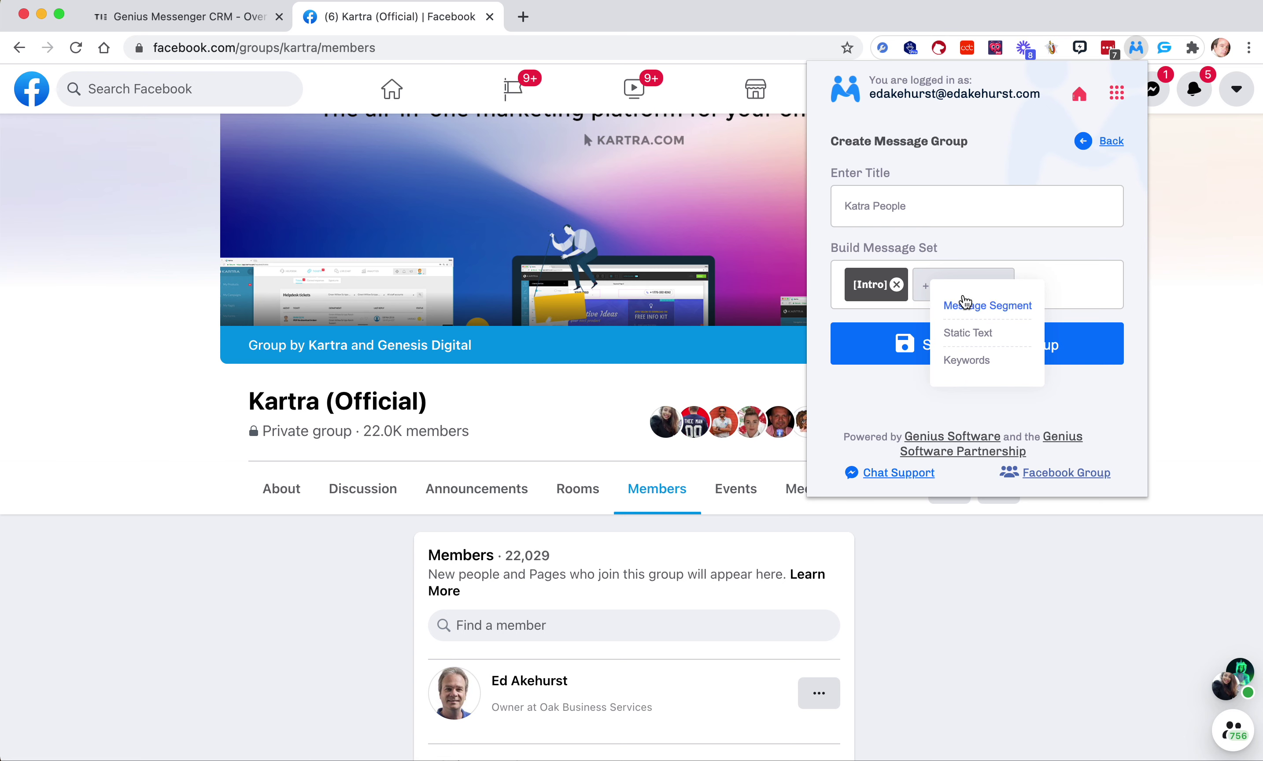
pyautogui.click(989, 334)
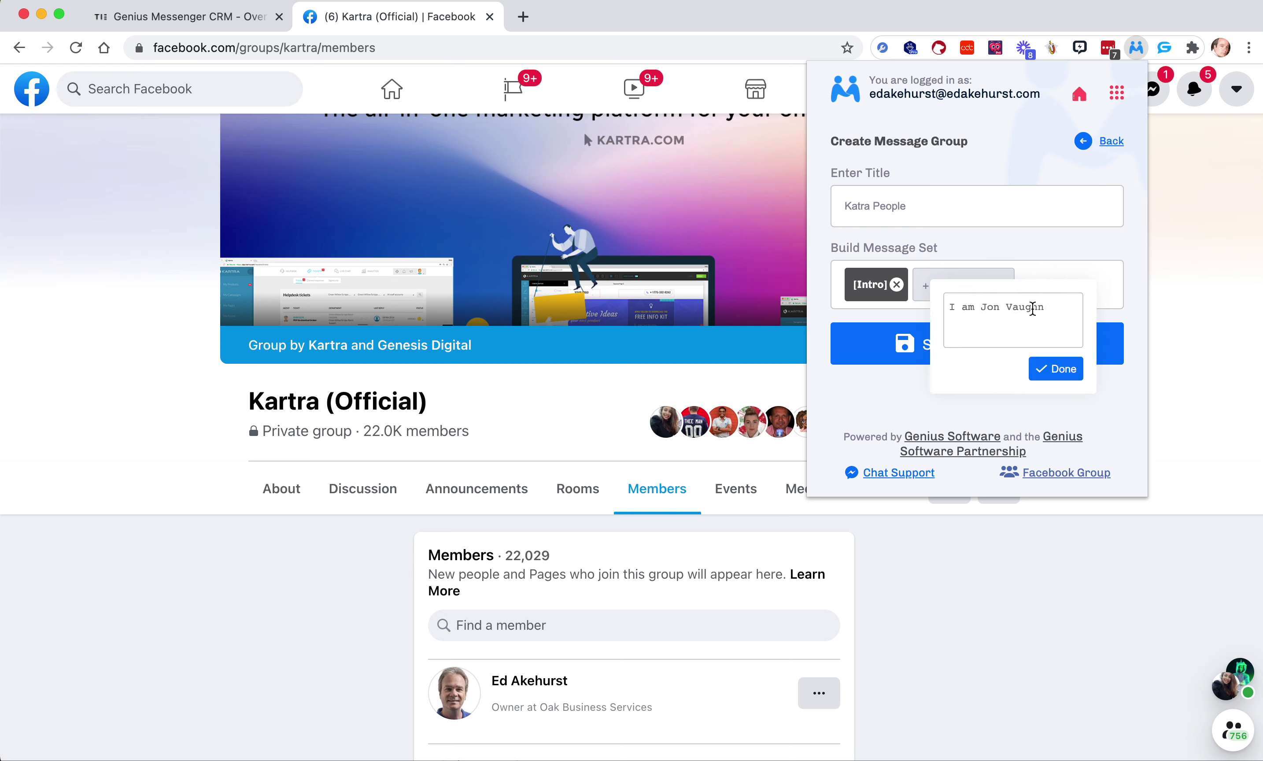
pyautogui.click(967, 306)
pyautogui.press('BackSpace')
pyautogui.click(1056, 374)
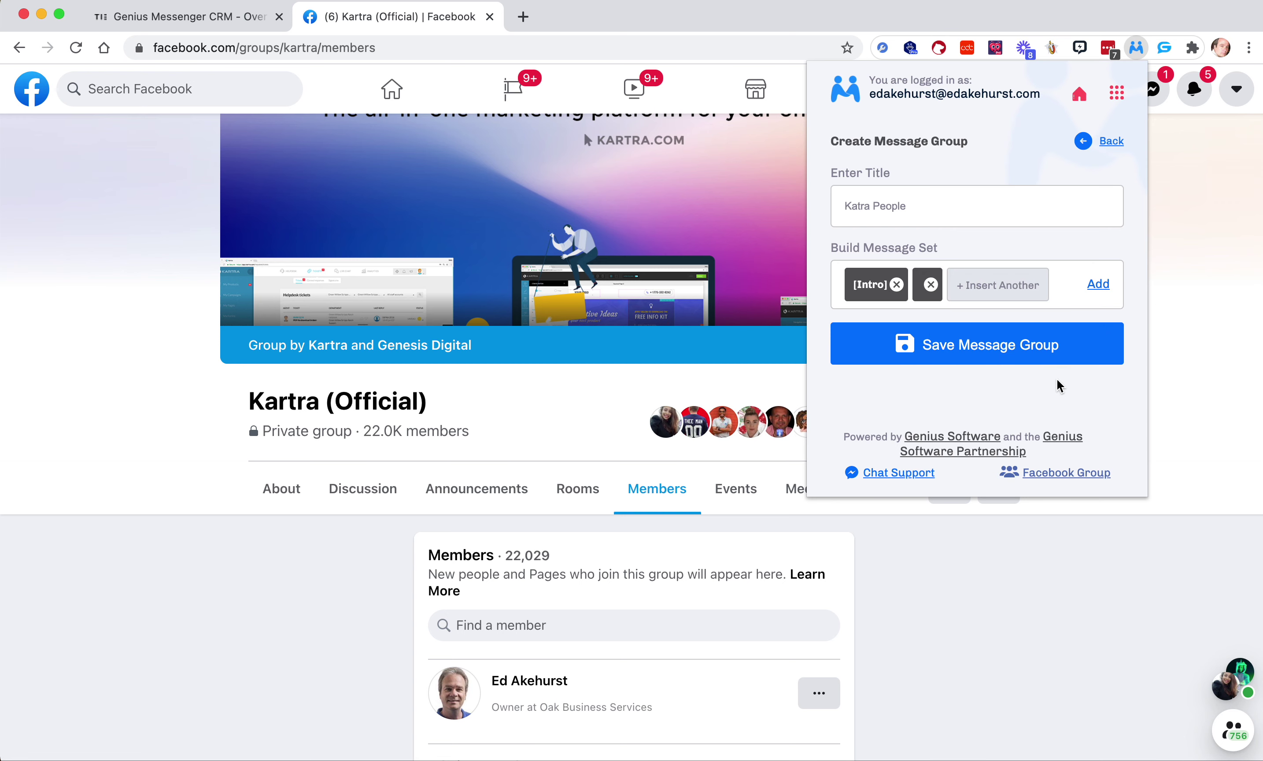
pyautogui.click(931, 285)
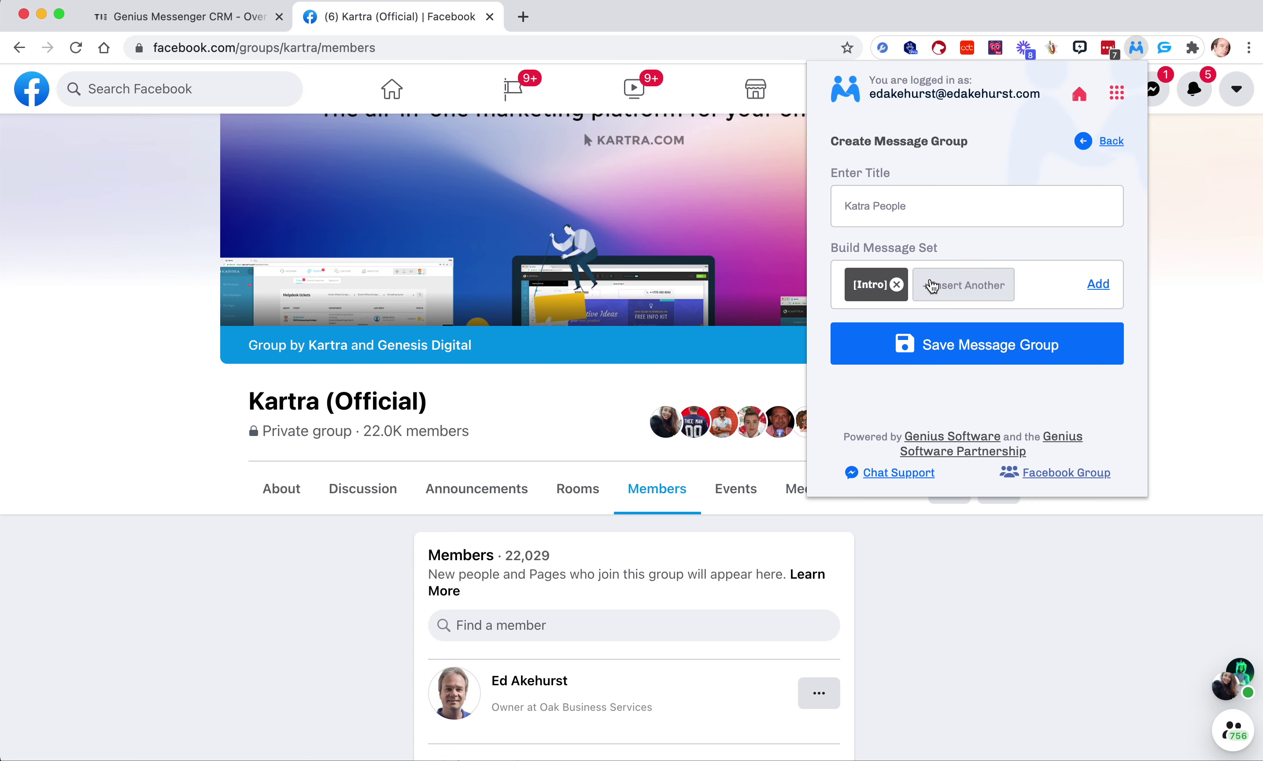
# - Append the segments In common things, how has year been and Outro after Intro, and add the message set to the group
pyautogui.click(956, 292)
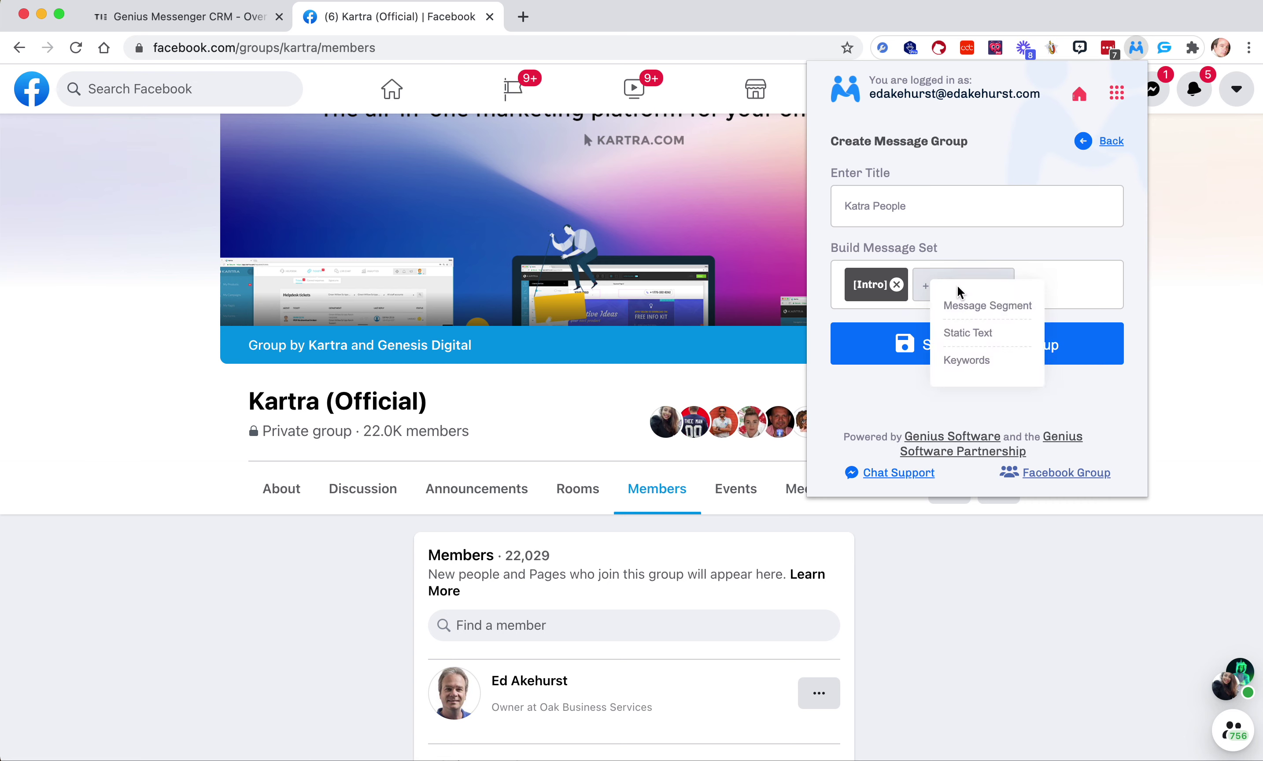
pyautogui.click(957, 304)
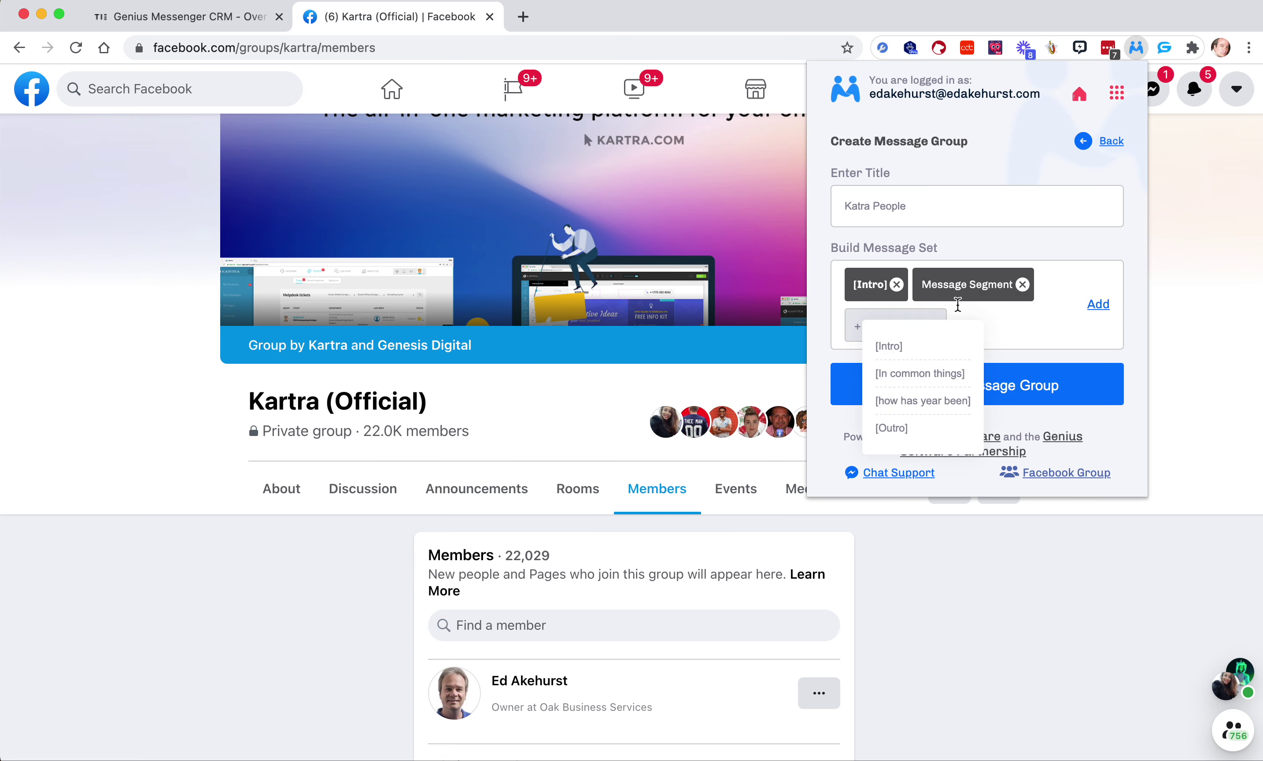
pyautogui.click(909, 375)
pyautogui.click(946, 322)
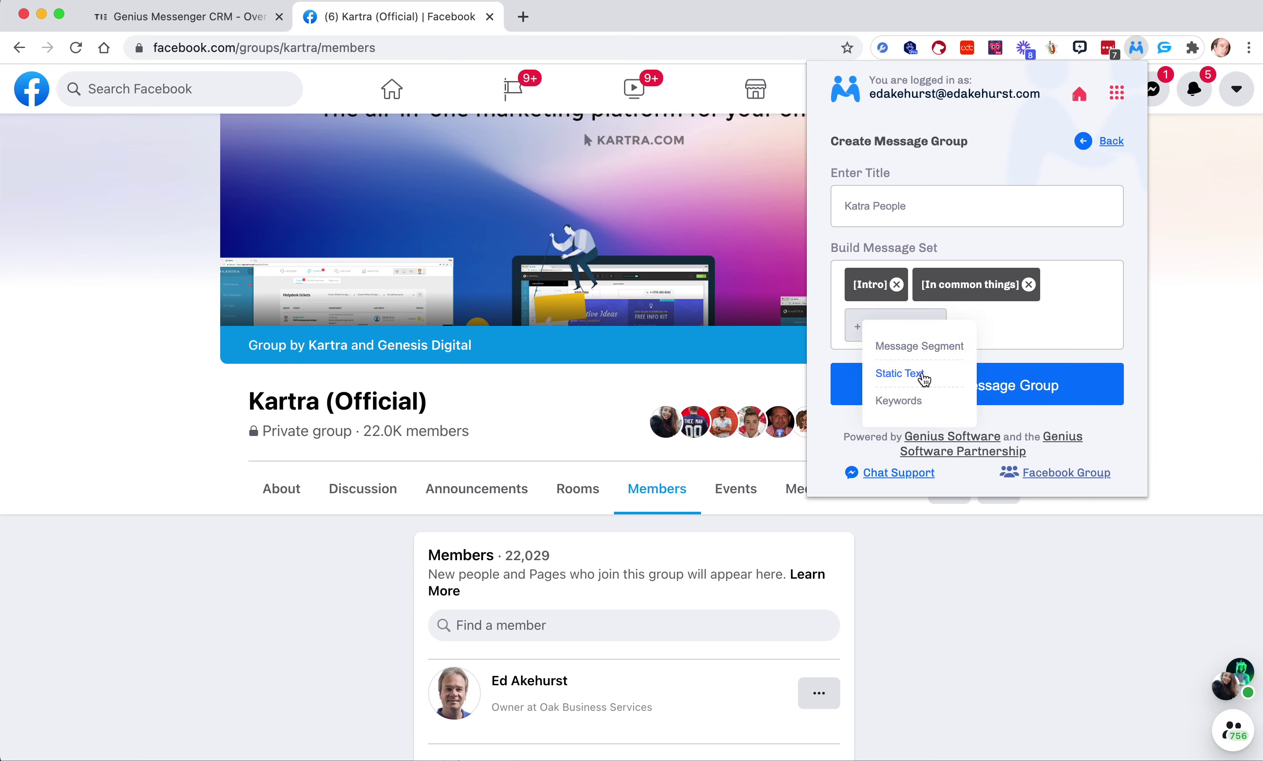
pyautogui.click(936, 341)
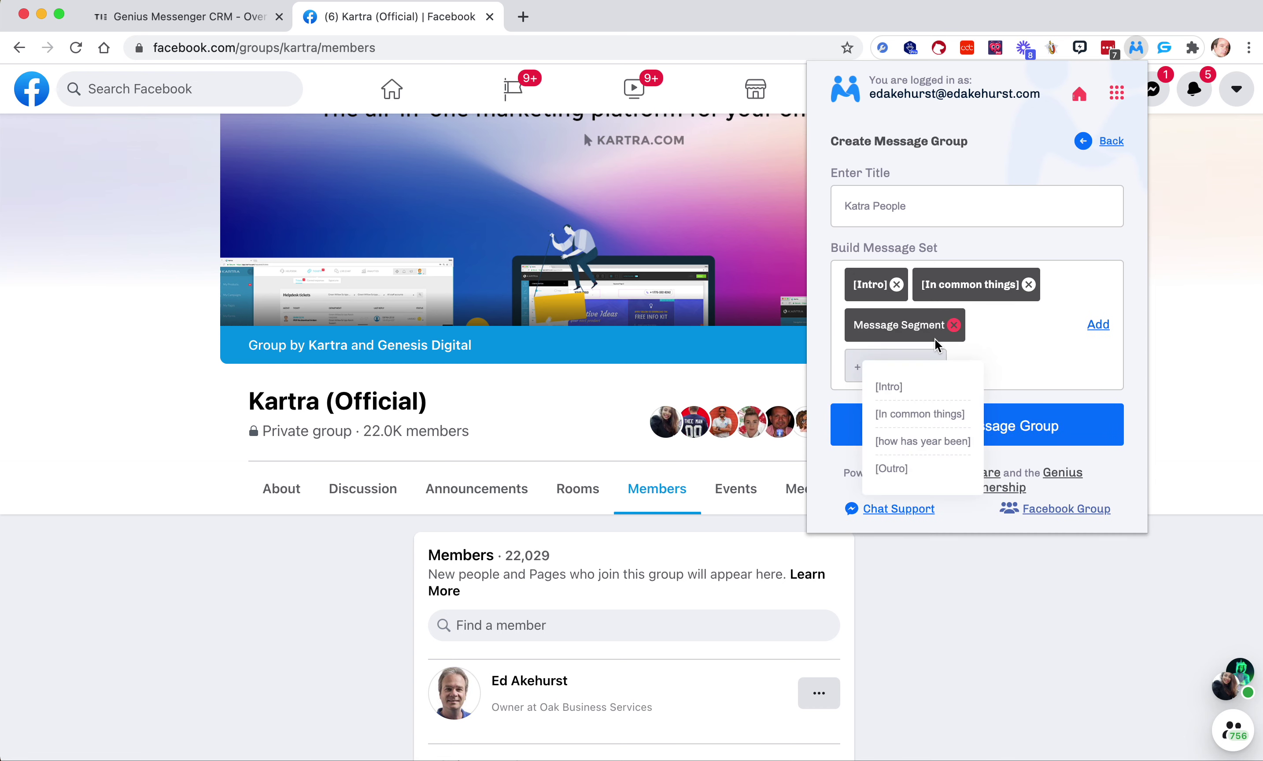
pyautogui.click(918, 442)
pyautogui.click(912, 374)
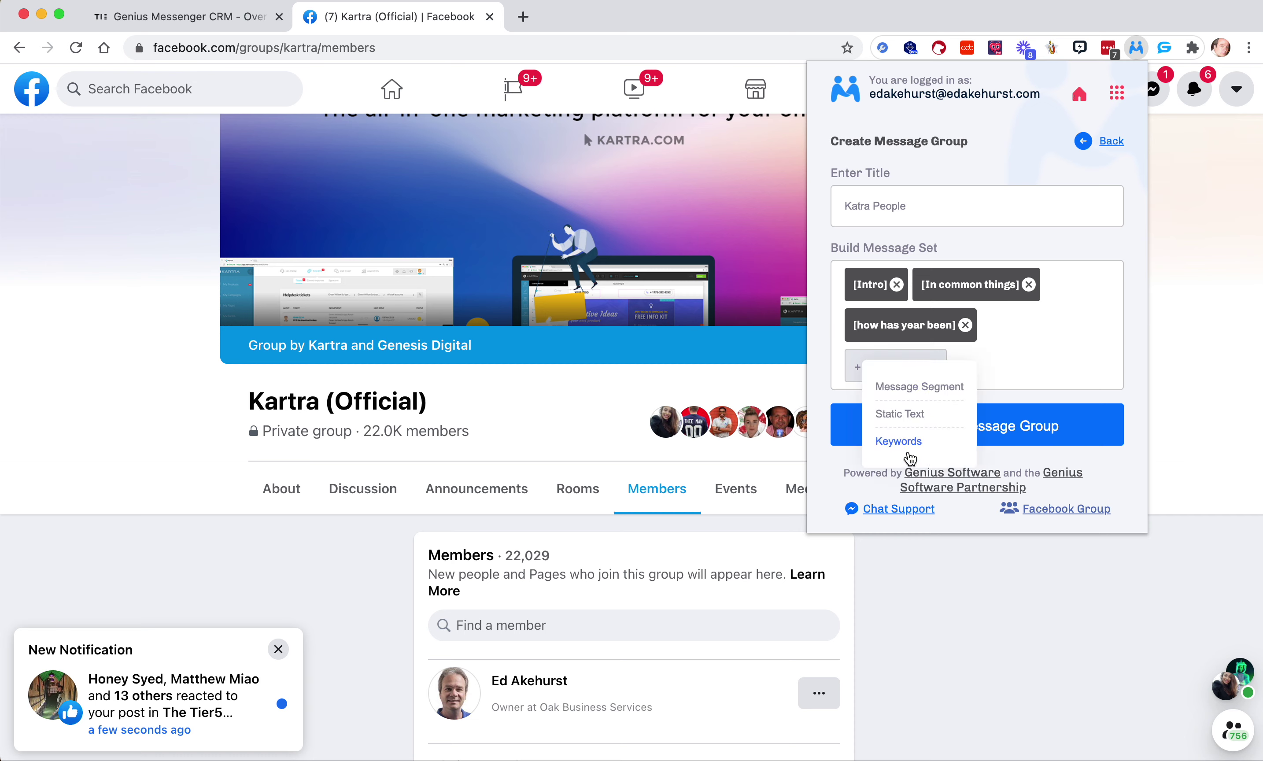
pyautogui.click(918, 384)
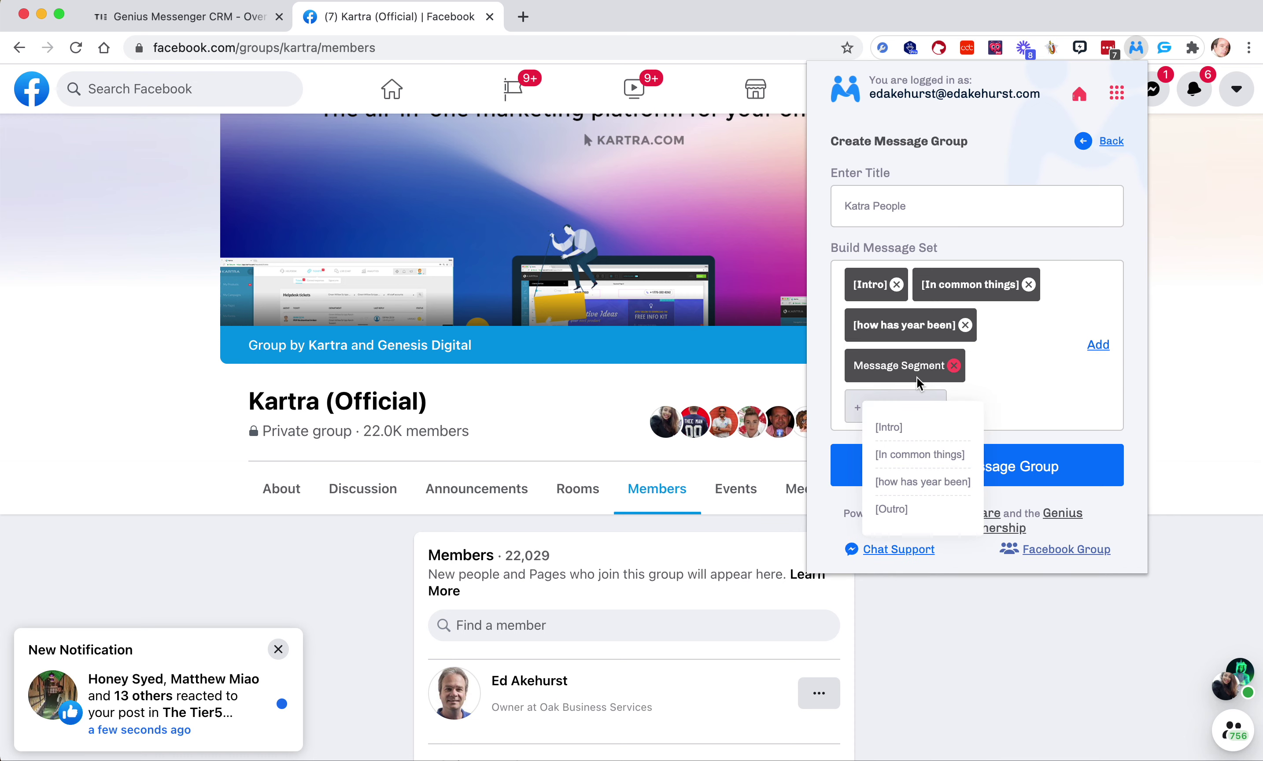
pyautogui.click(892, 509)
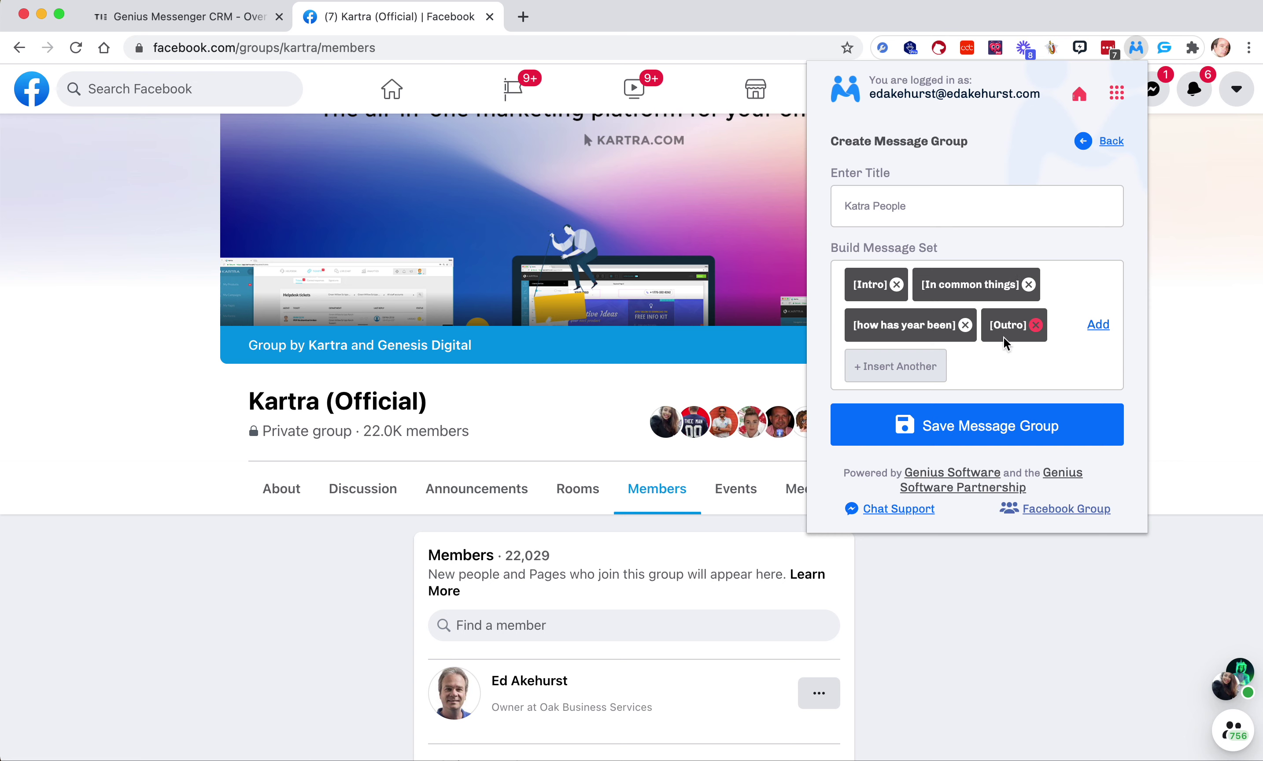
pyautogui.click(1097, 327)
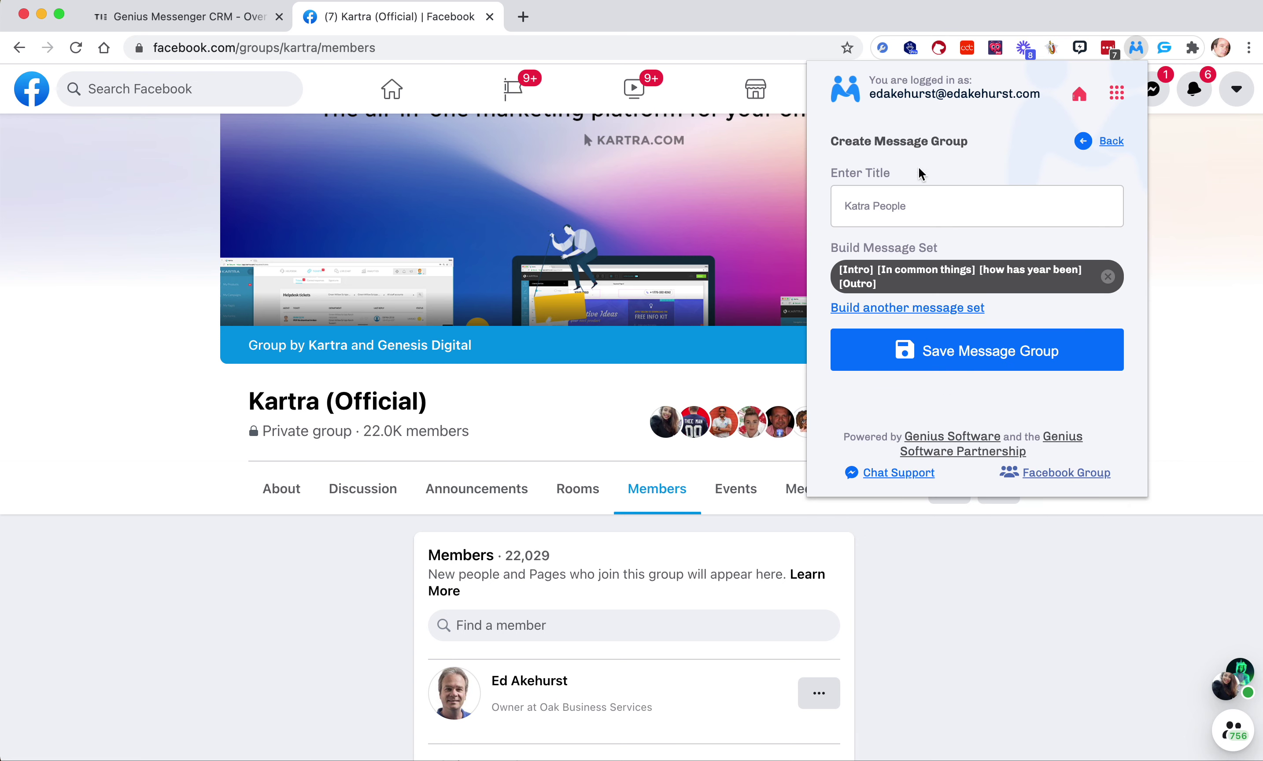
pyautogui.click(915, 313)
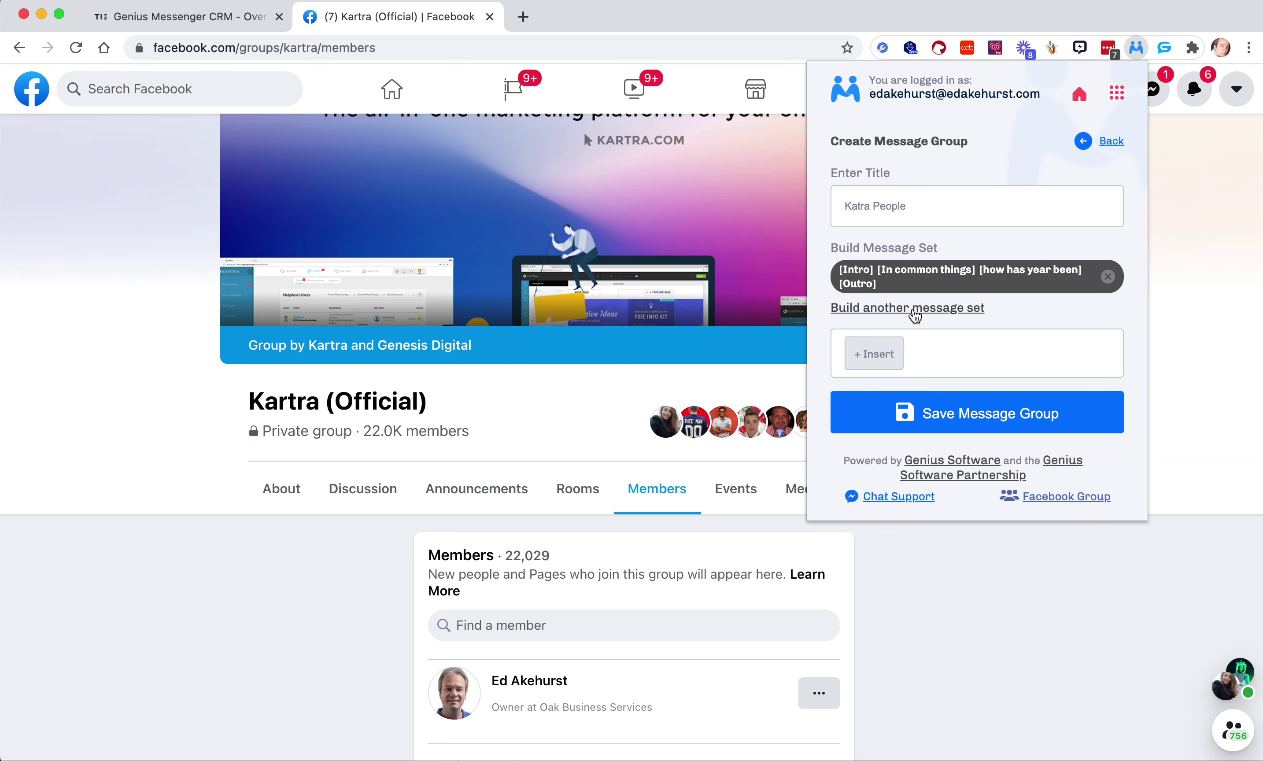
pyautogui.click(892, 366)
pyautogui.click(901, 430)
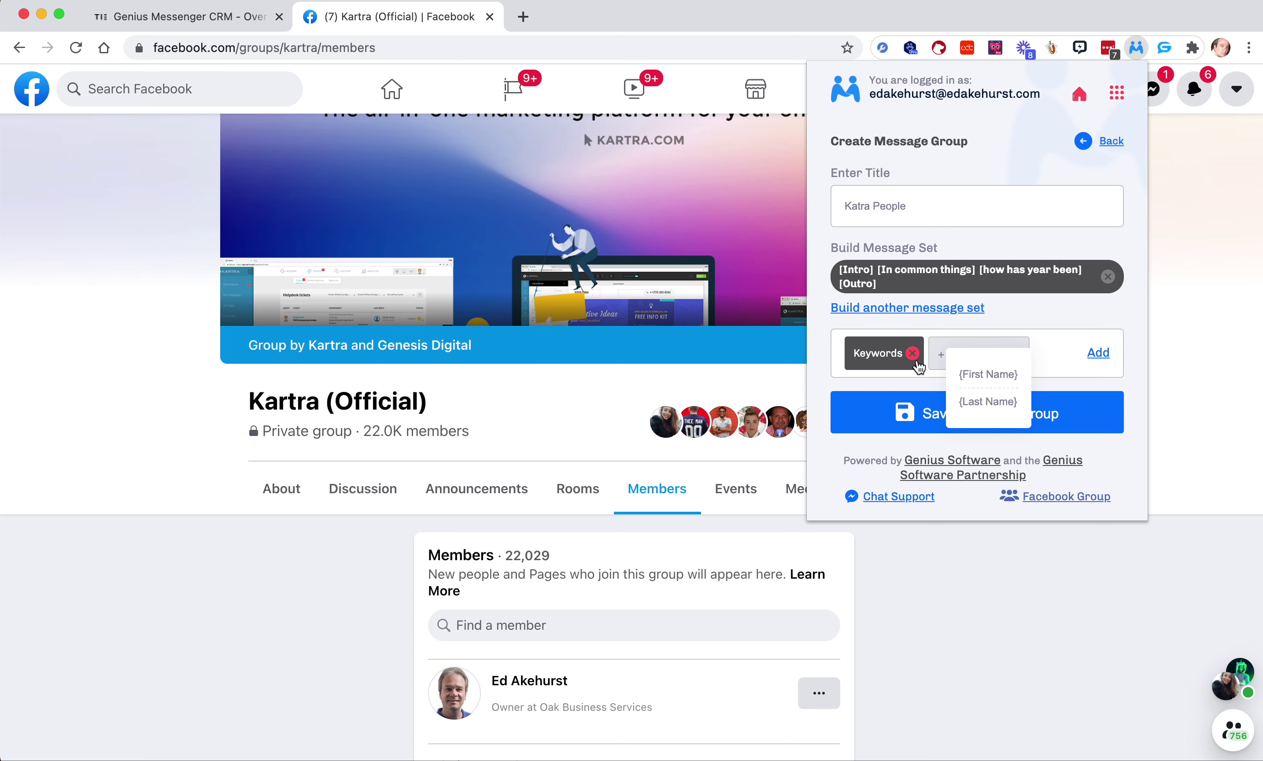
pyautogui.click(984, 374)
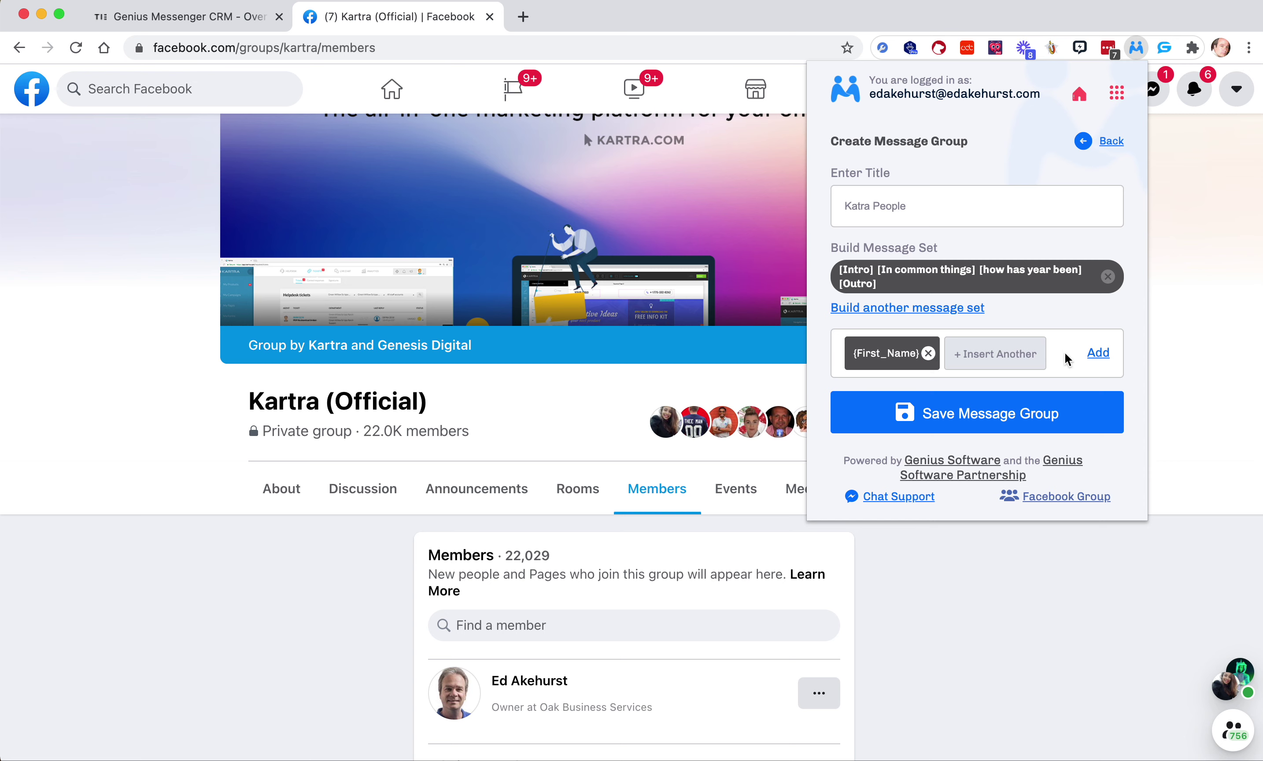
pyautogui.click(929, 352)
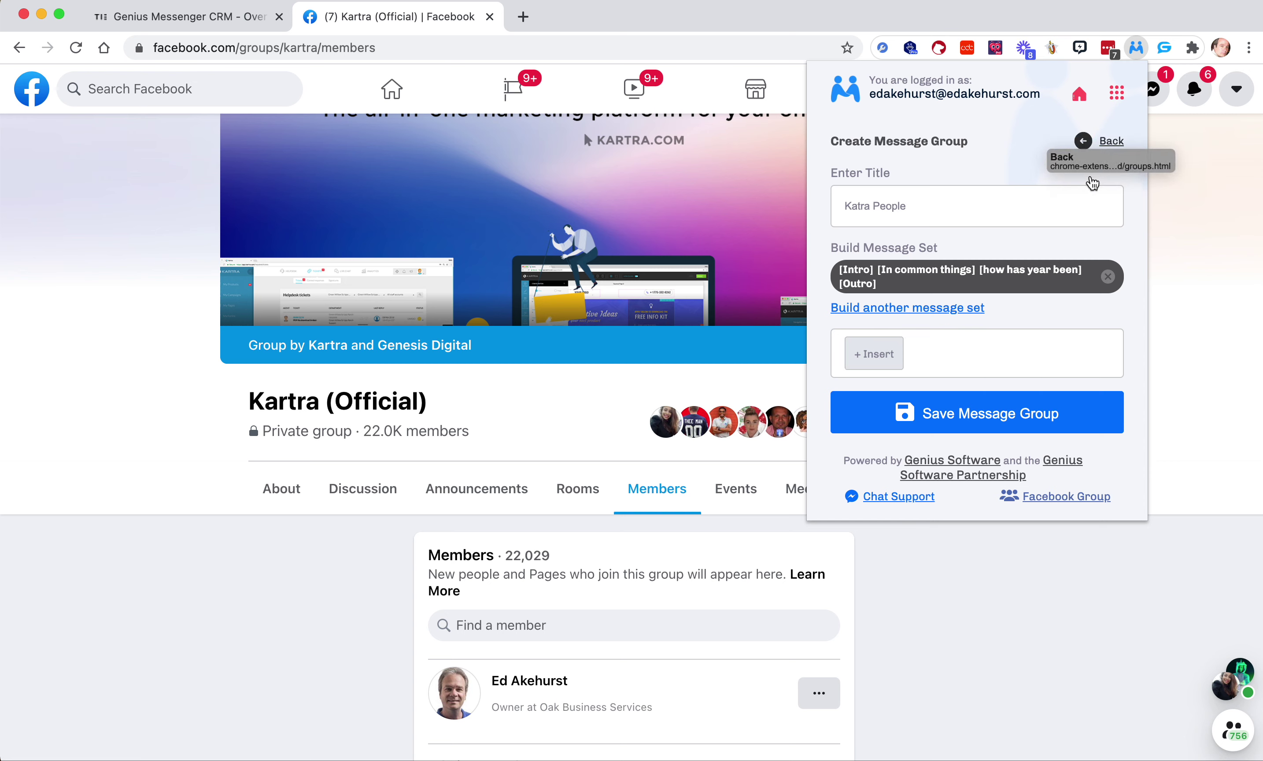
# - Save the Katra People message group and select it as the message group in the Genius Connector run settings
pyautogui.click(1012, 412)
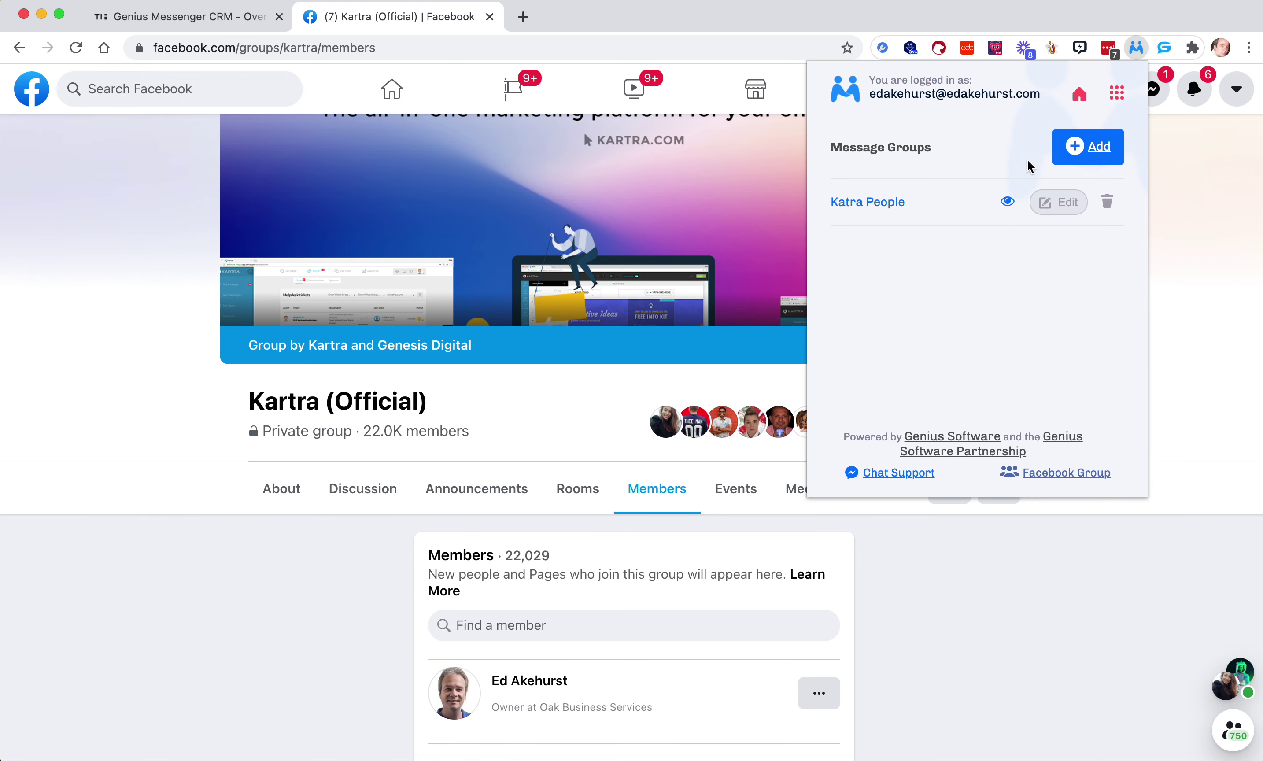
pyautogui.click(1178, 248)
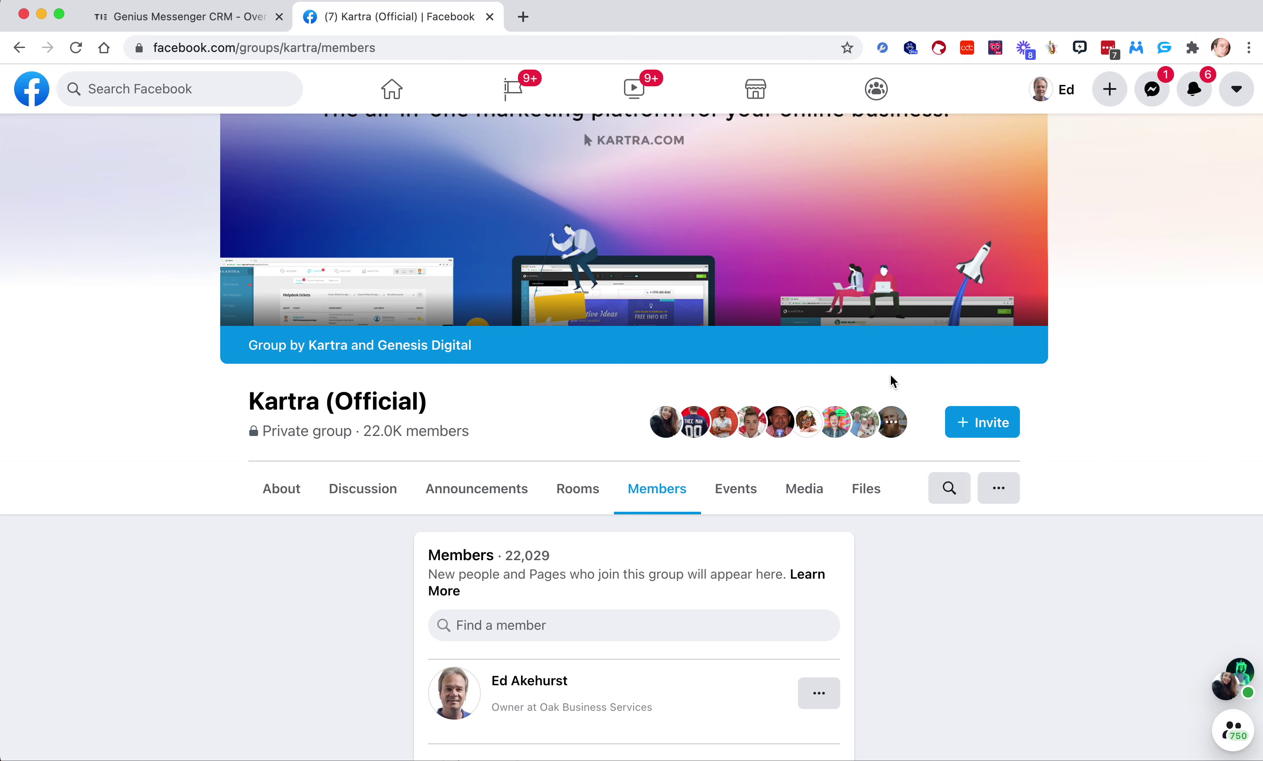
pyautogui.click(1137, 47)
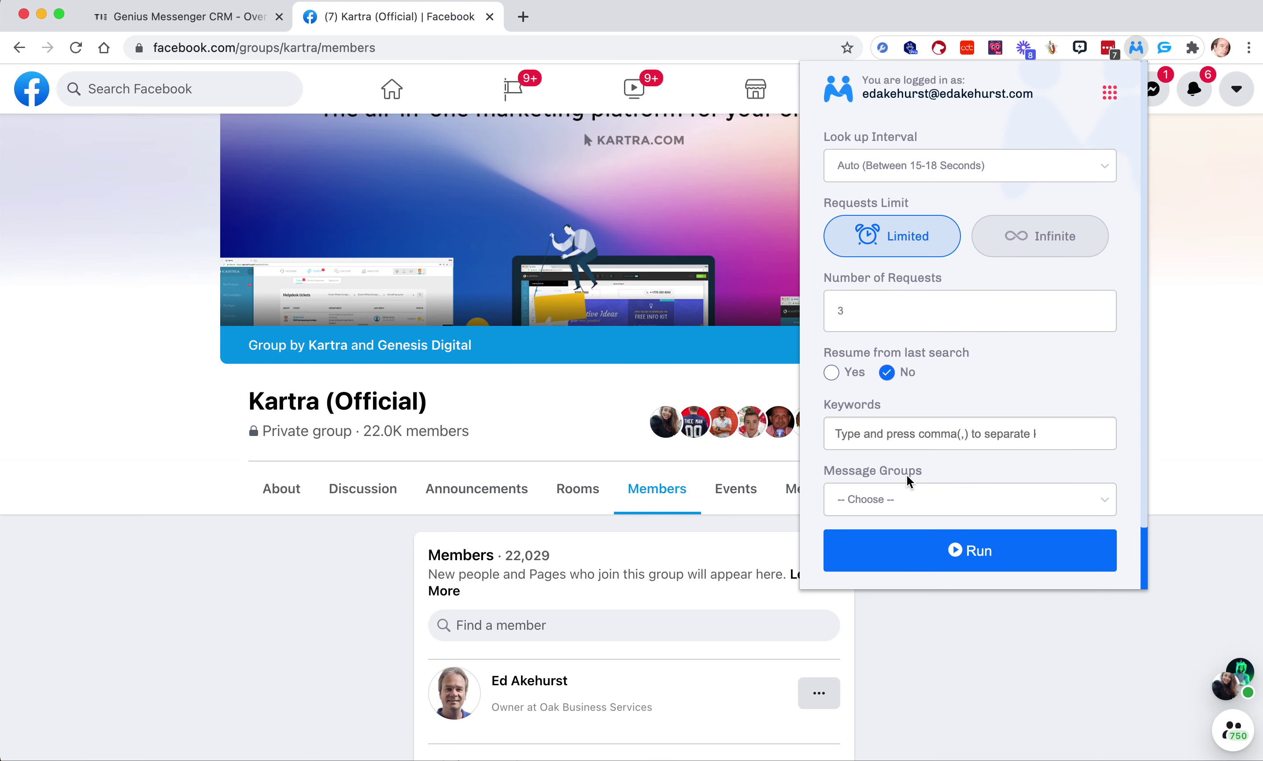
pyautogui.click(897, 503)
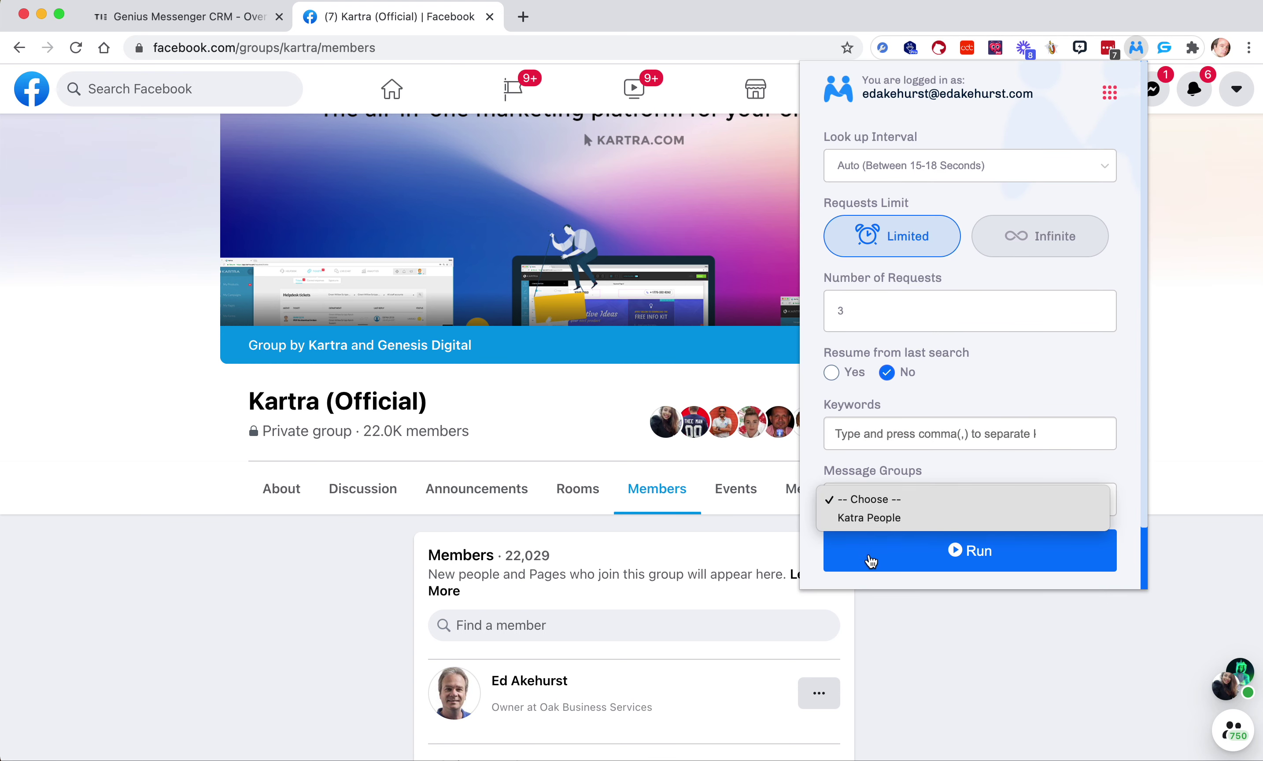
pyautogui.click(878, 518)
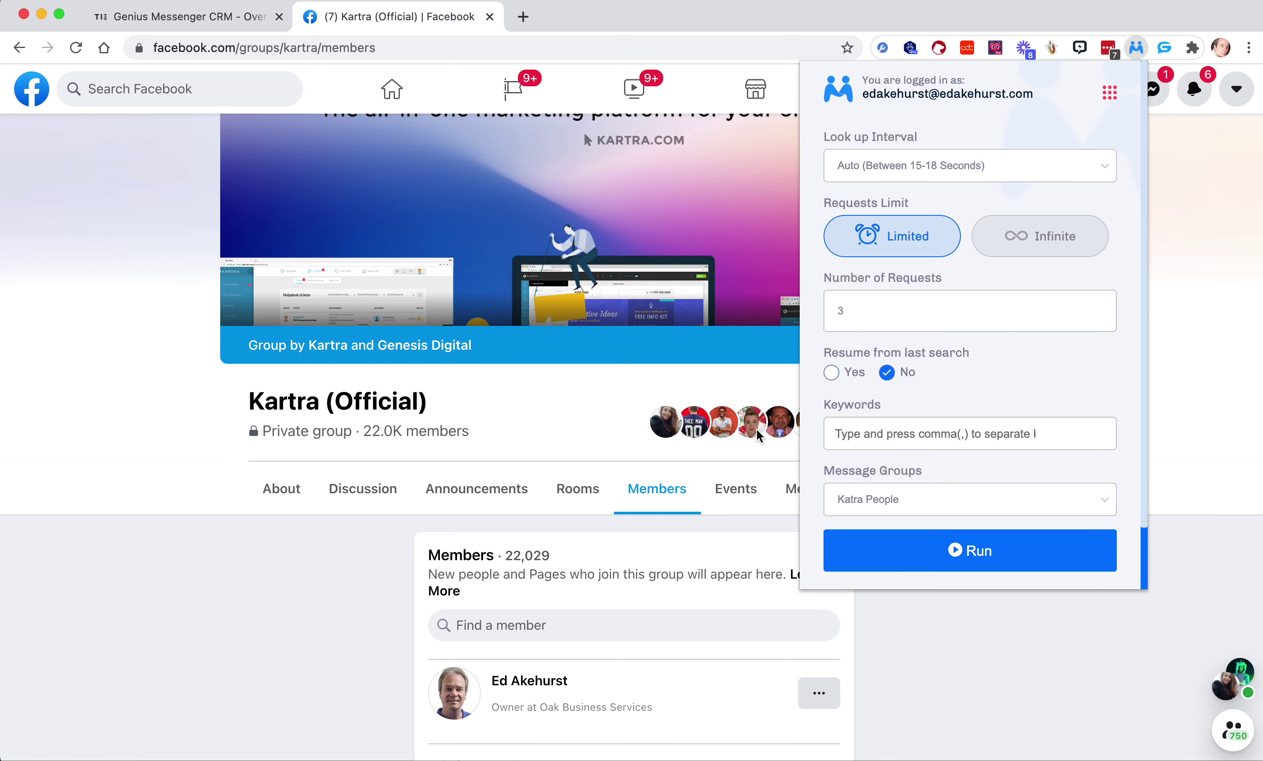
pyautogui.click(334, 582)
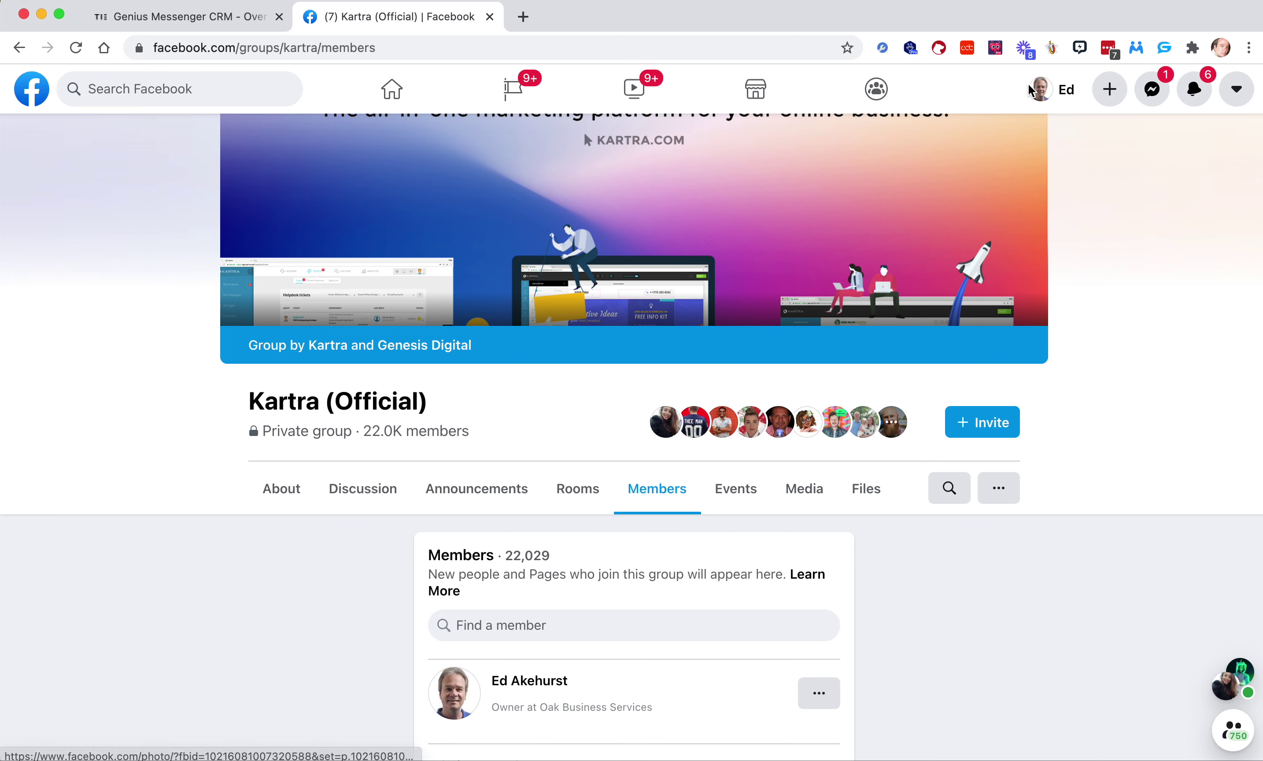
# - Go from the Kartra group to the account owner's own Facebook profile page
pyautogui.click(1056, 96)
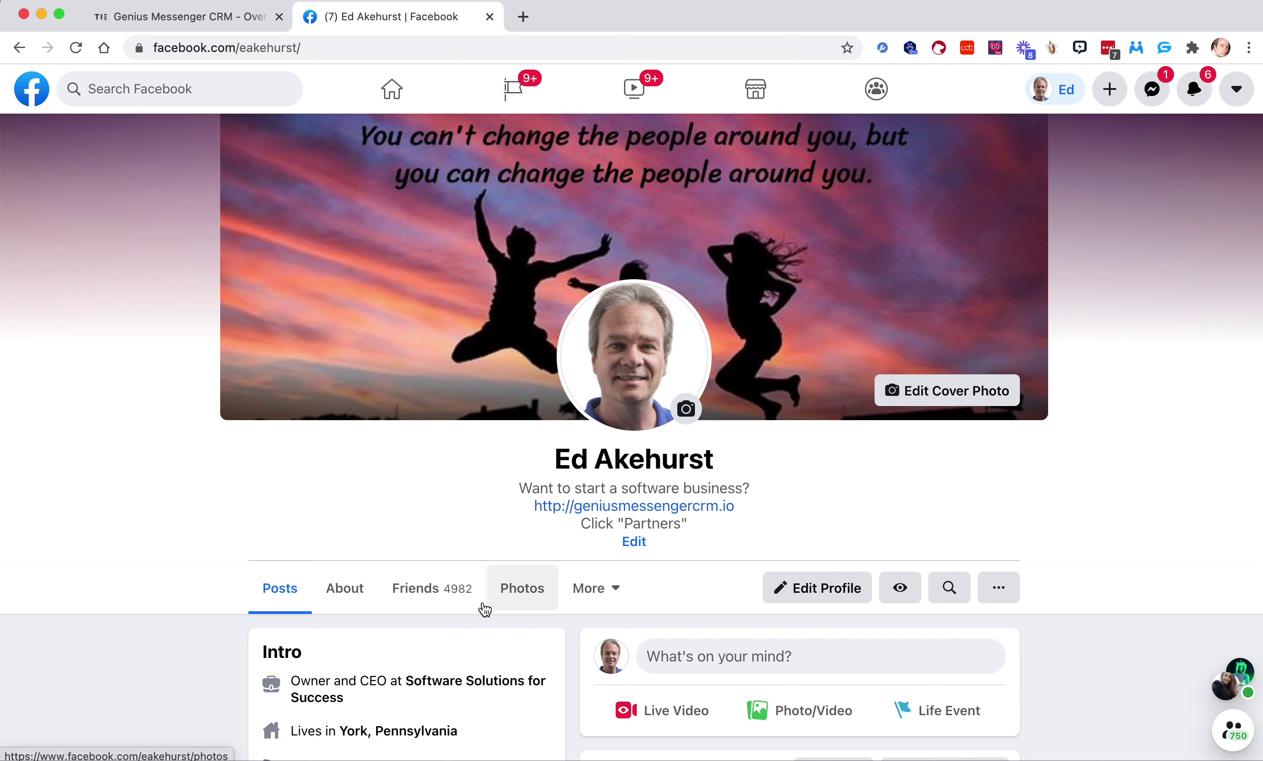